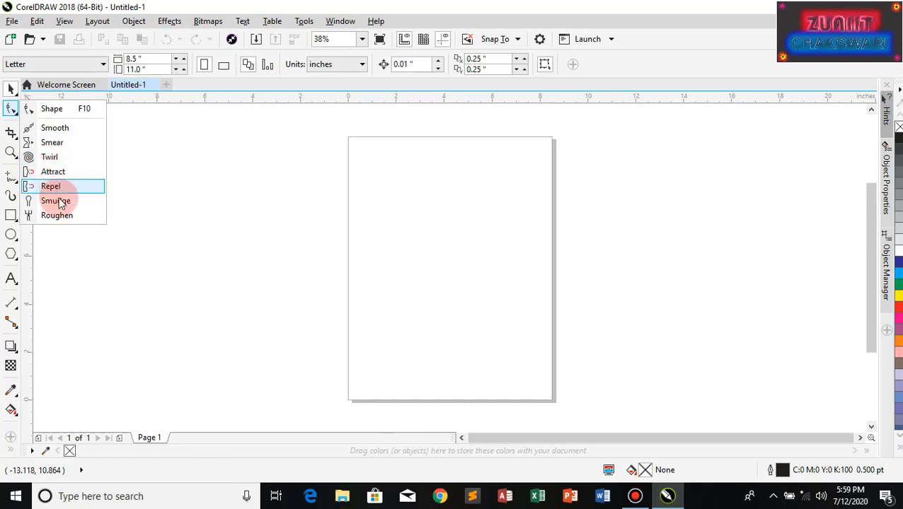
# Step: Draw a rectangle about 18.8 by 8.6 inches across the page and fill it with magenta
pyautogui.click(234, 194)
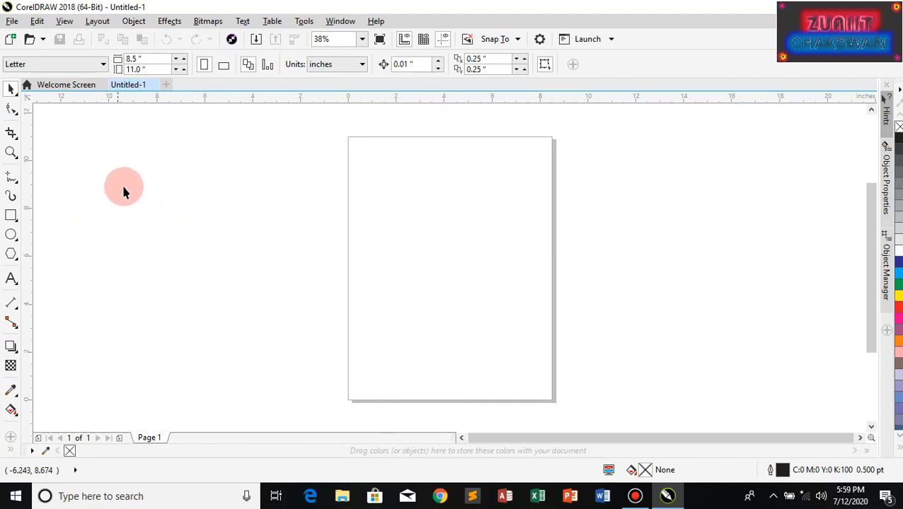
pyautogui.click(11, 217)
pyautogui.moveTo(240, 187); pyautogui.dragTo(691, 390)
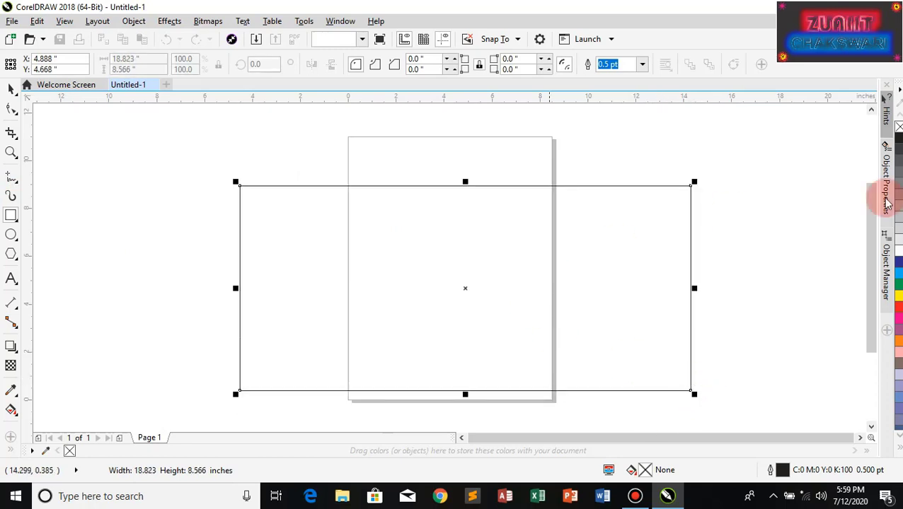
pyautogui.click(897, 320)
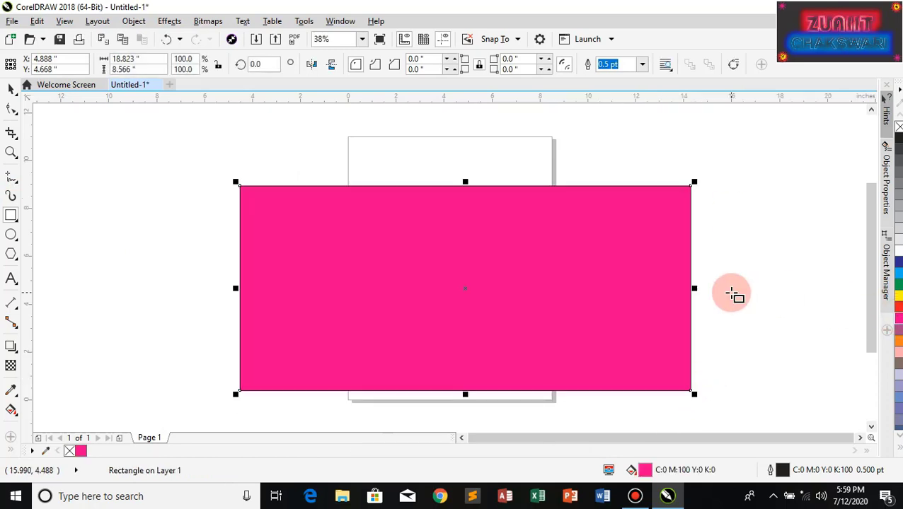
# Step: Activate the Attract tool and set its nib size to 0.5 inches
pyautogui.click(18, 117)
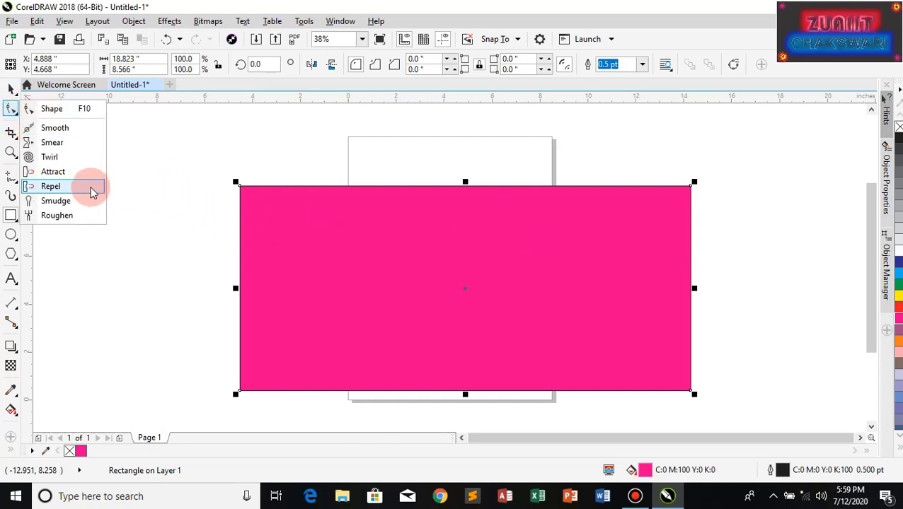
pyautogui.click(54, 172)
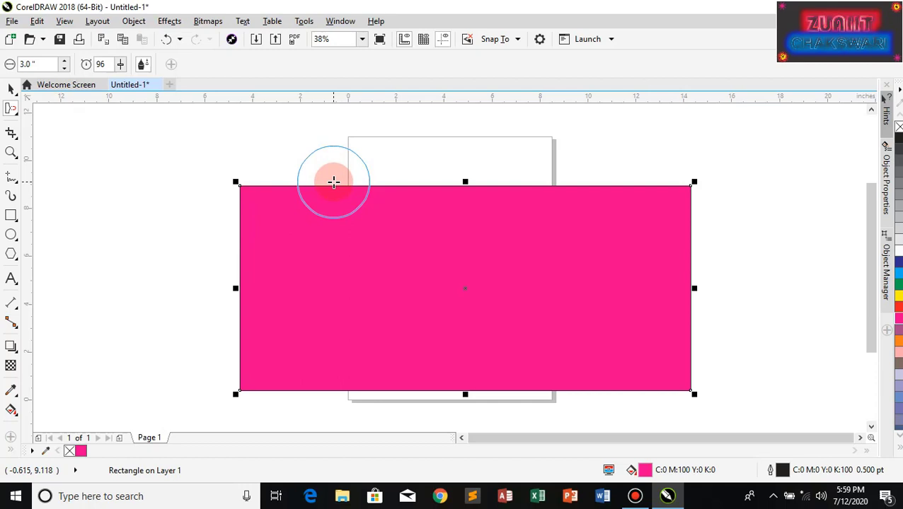
pyautogui.click(21, 63)
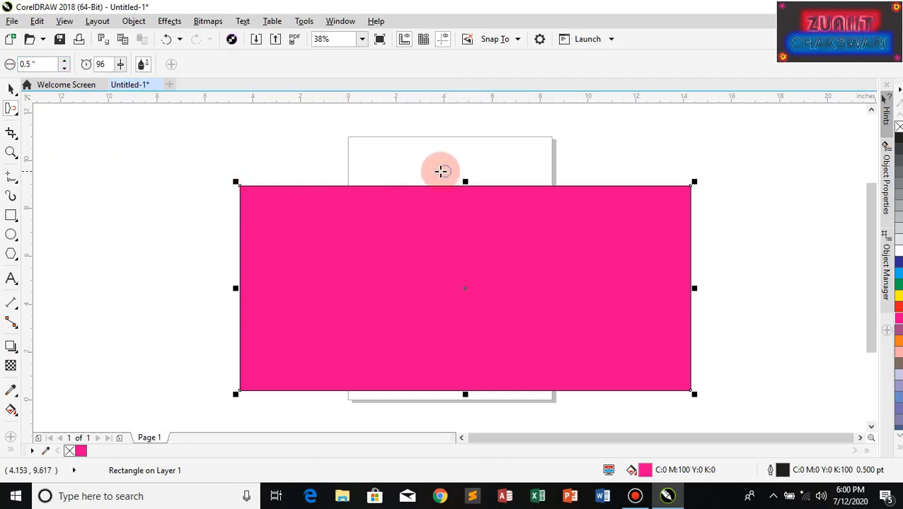
# Step: Pull several notches and a curling stroke inward from the rectangle's top edge with the Attract tool at rate 96
pyautogui.scroll(-2, 440, 171)
pyautogui.scroll(5, 441, 171)
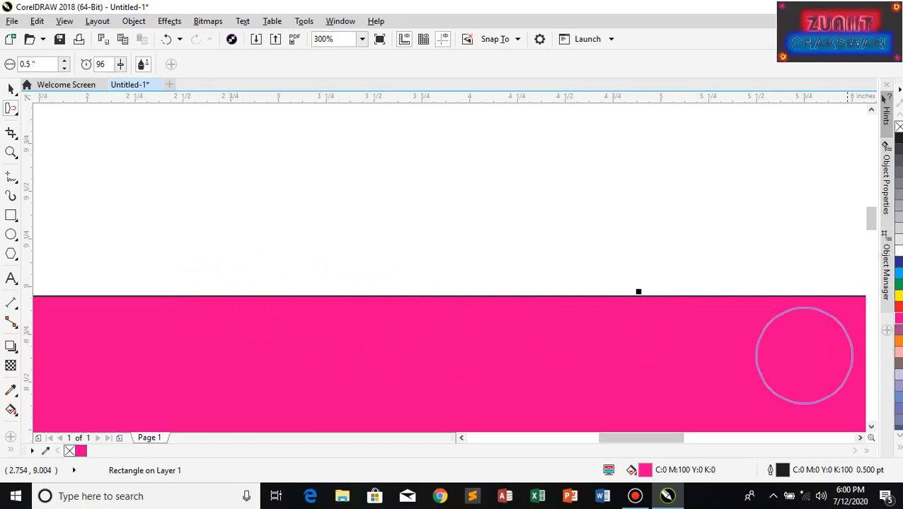
pyautogui.scroll(-3, 872, 431)
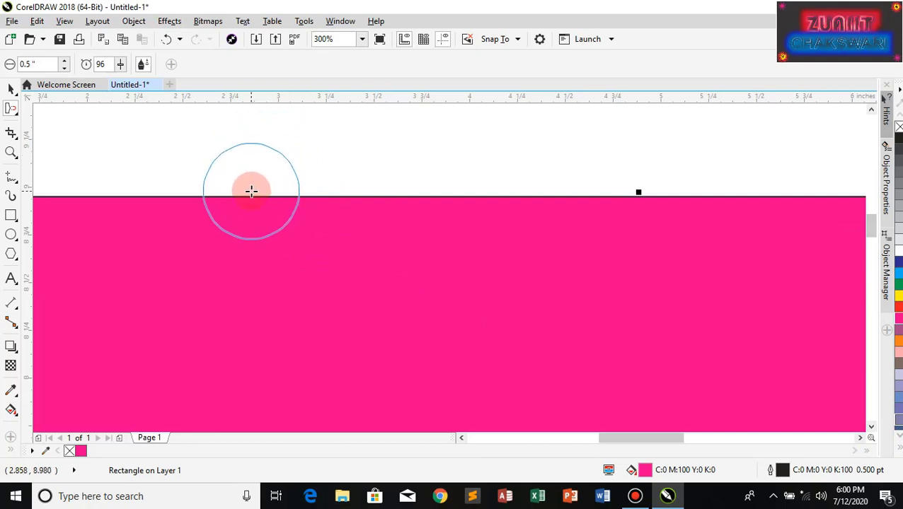
pyautogui.moveTo(251, 191); pyautogui.dragTo(271, 382)
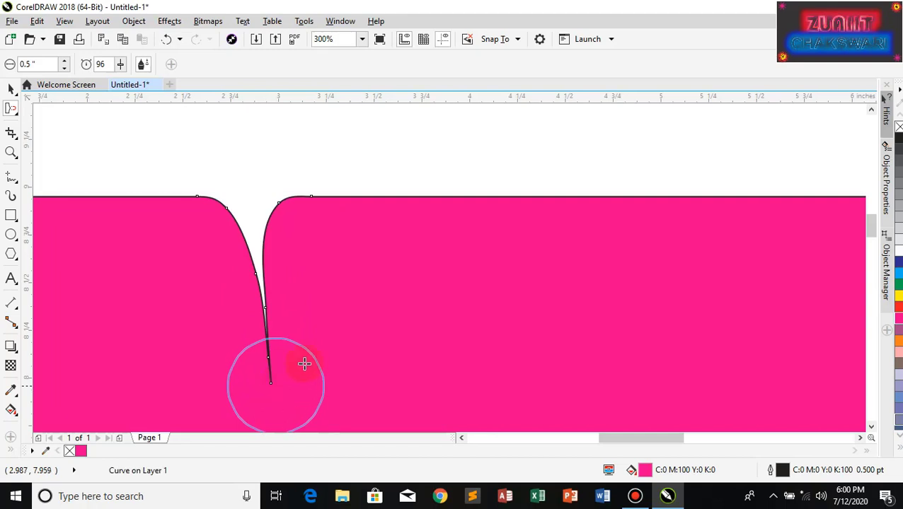
pyautogui.moveTo(372, 200)
pyautogui.mouseDown()
pyautogui.moveTo(373, 268)
pyautogui.moveTo(395, 319)
pyautogui.mouseUp()
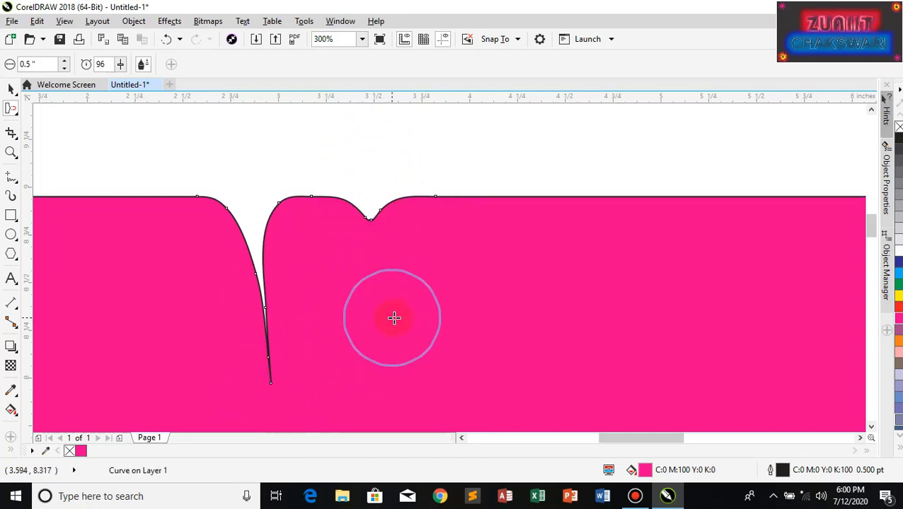
pyautogui.moveTo(502, 179)
pyautogui.mouseDown()
pyautogui.moveTo(501, 295)
pyautogui.moveTo(511, 305)
pyautogui.mouseUp()
pyautogui.moveTo(589, 185); pyautogui.dragTo(590, 296)
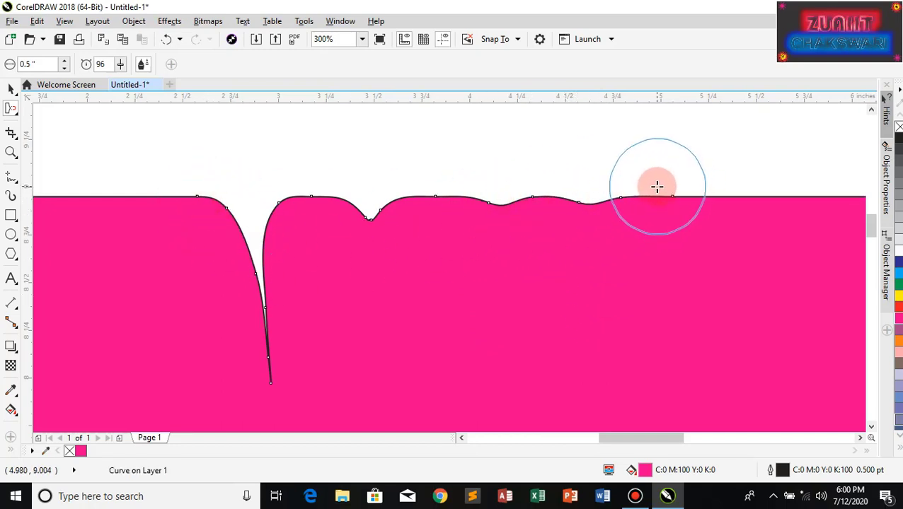
pyautogui.moveTo(658, 186)
pyautogui.mouseDown()
pyautogui.moveTo(663, 319)
pyautogui.moveTo(652, 416)
pyautogui.moveTo(602, 435)
pyautogui.moveTo(542, 436)
pyautogui.moveTo(482, 408)
pyautogui.moveTo(436, 342)
pyautogui.moveTo(431, 294)
pyautogui.moveTo(445, 246)
pyautogui.moveTo(500, 248)
pyautogui.moveTo(556, 284)
pyautogui.moveTo(575, 327)
pyautogui.moveTo(560, 355)
pyautogui.moveTo(527, 360)
pyautogui.moveTo(500, 343)
pyautogui.moveTo(486, 308)
pyautogui.moveTo(501, 290)
pyautogui.moveTo(524, 297)
pyautogui.mouseUp()
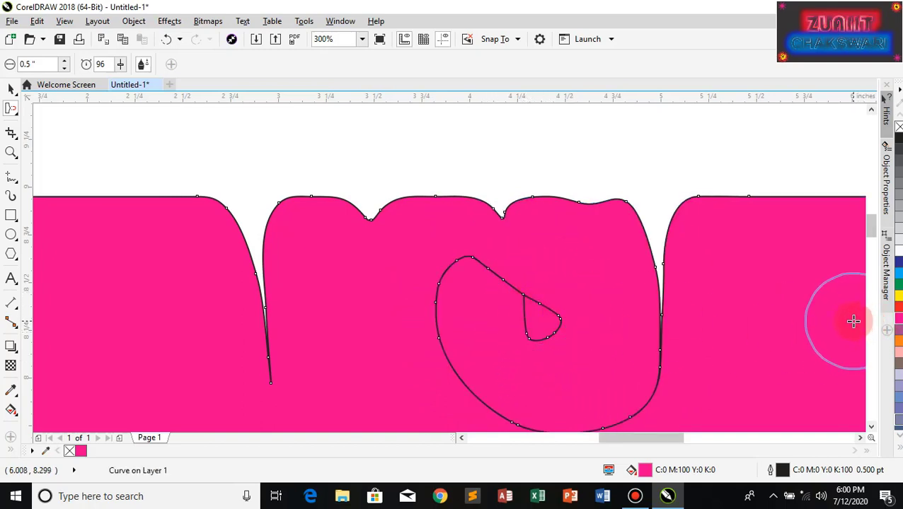
# Step: Undo all the Attract strokes made at rate 96 on the rectangle's top edge
pyautogui.hotkey('ctrl', 'z')
pyautogui.hotkey('ctrl', 'z')
pyautogui.hotkey('ctrl', 'z')
pyautogui.hotkey('ctrl', 'z')
pyautogui.hotkey('ctrl', 'z')
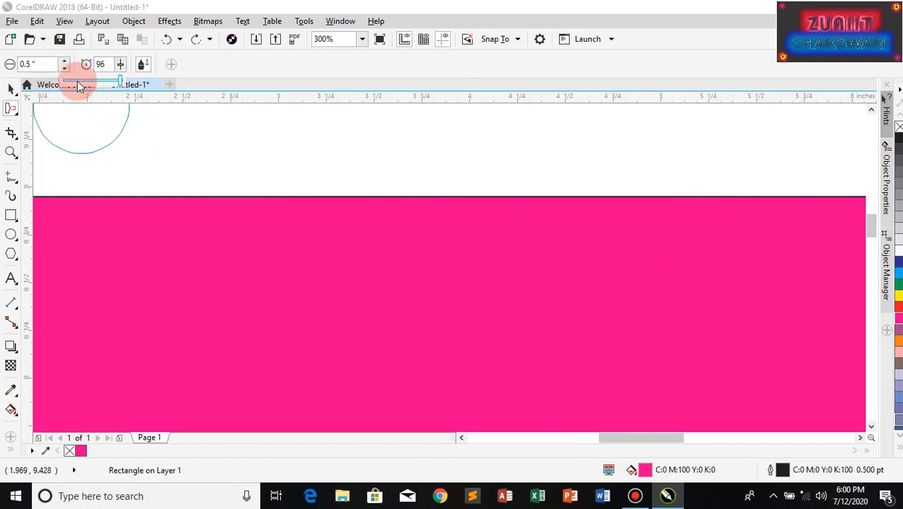
# Step: Set the Attract rate to 31 and pull four notches down into the rectangle's top edge
pyautogui.click(81, 83)
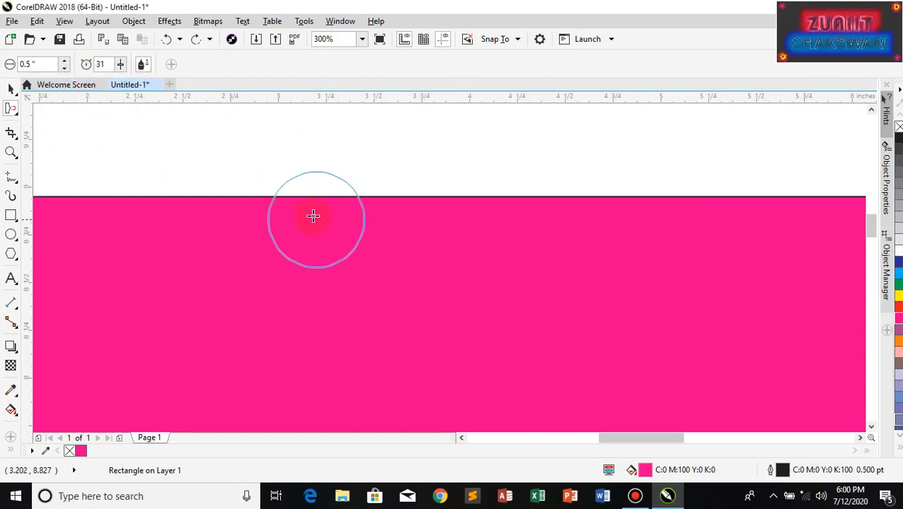
pyautogui.moveTo(317, 191); pyautogui.dragTo(313, 269)
pyautogui.moveTo(378, 191); pyautogui.dragTo(385, 187)
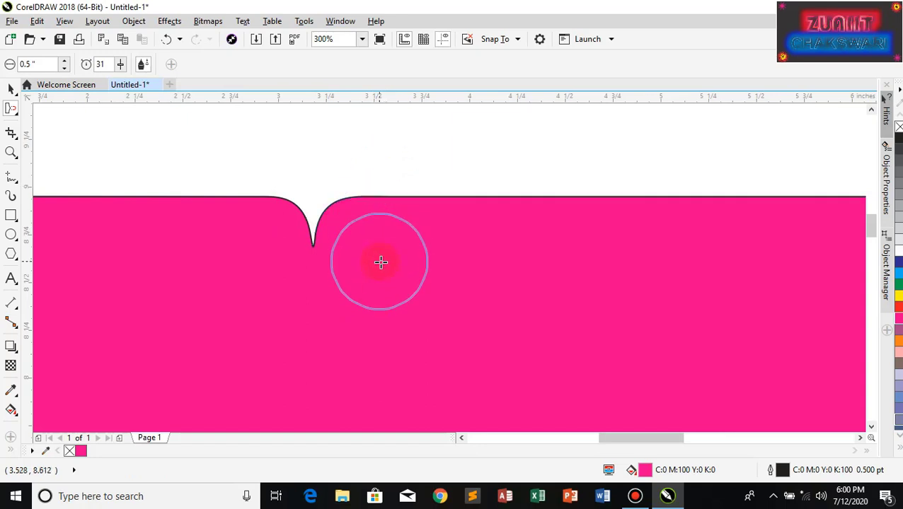
pyautogui.moveTo(452, 191)
pyautogui.mouseDown()
pyautogui.moveTo(458, 290)
pyautogui.moveTo(473, 292)
pyautogui.mouseUp()
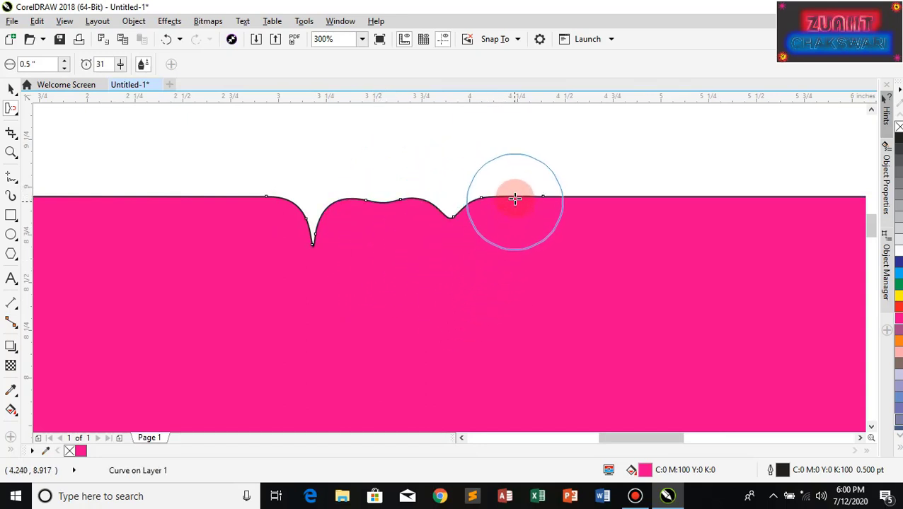
pyautogui.moveTo(516, 188)
pyautogui.mouseDown()
pyautogui.moveTo(500, 361)
pyautogui.moveTo(483, 407)
pyautogui.moveTo(441, 426)
pyautogui.moveTo(382, 415)
pyautogui.mouseUp()
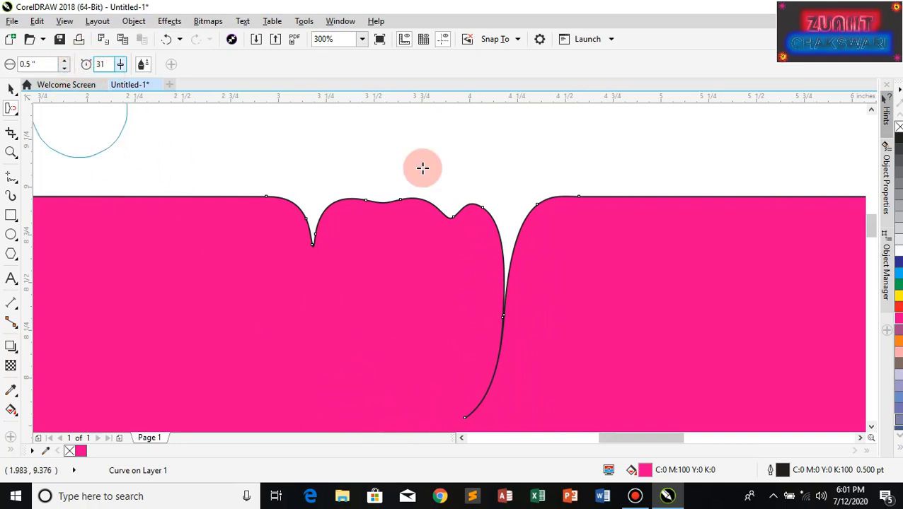
# Step: Undo the four Attract strokes made at rate 31
pyautogui.hotkey('ctrl', 'z')
pyautogui.hotkey('ctrl', 'z')
pyautogui.hotkey('ctrl', 'z')
pyautogui.hotkey('ctrl', 'z')
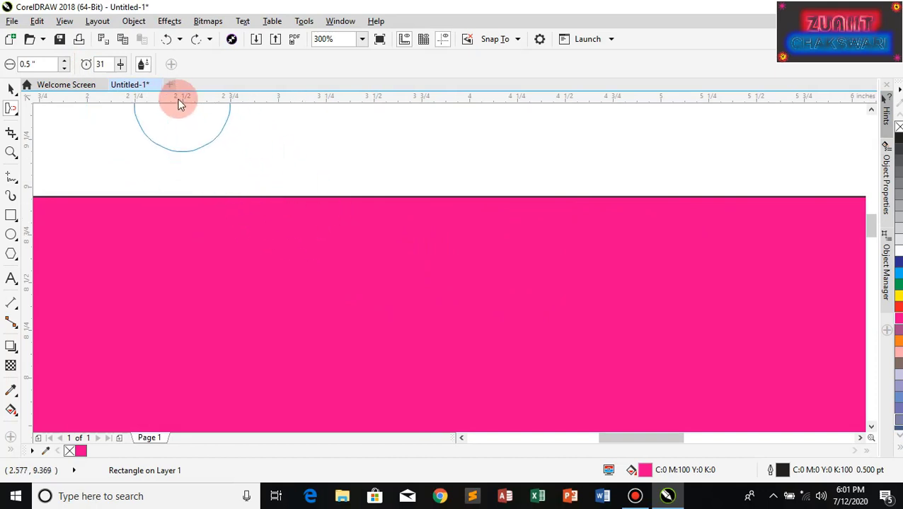
# Step: Set the Attract rate to 51 and distort the rectangle's top edge with strokes pulled both inward and outward
pyautogui.click(127, 83)
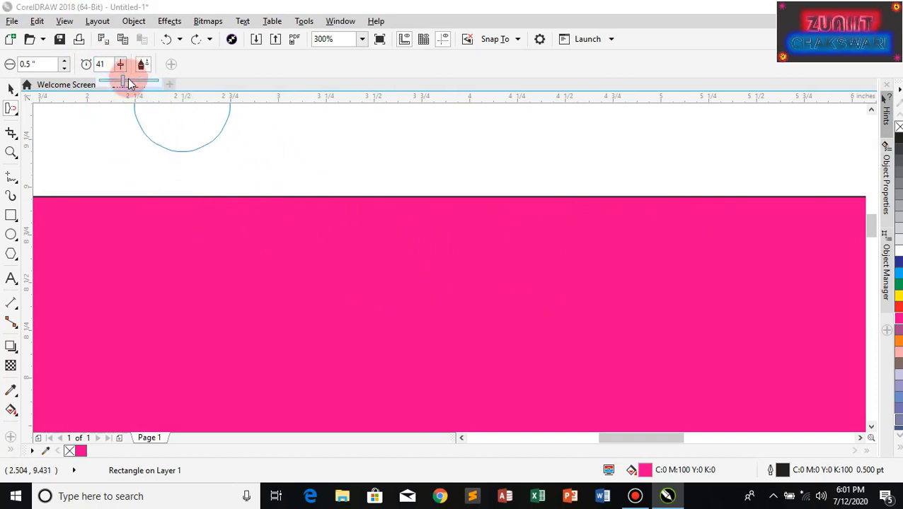
pyautogui.moveTo(127, 84); pyautogui.dragTo(145, 83)
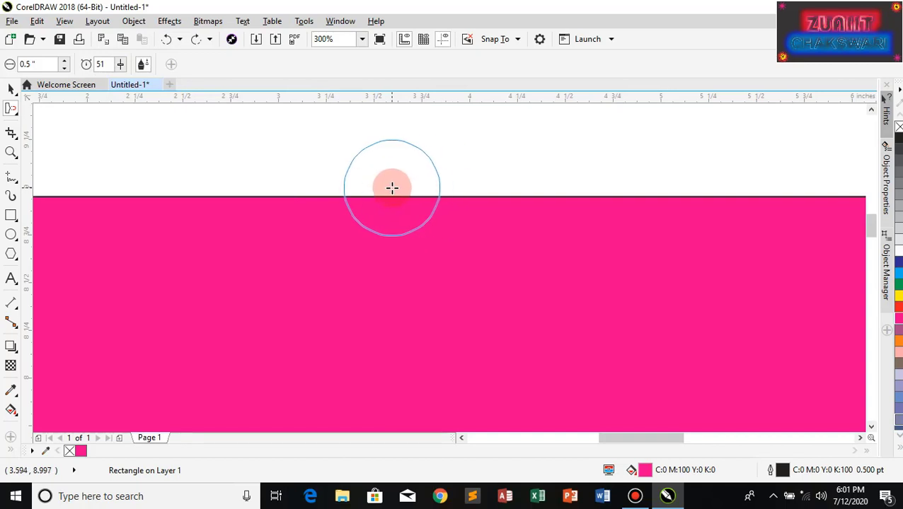
pyautogui.moveTo(392, 187)
pyautogui.mouseDown()
pyautogui.moveTo(399, 304)
pyautogui.moveTo(396, 293)
pyautogui.mouseUp()
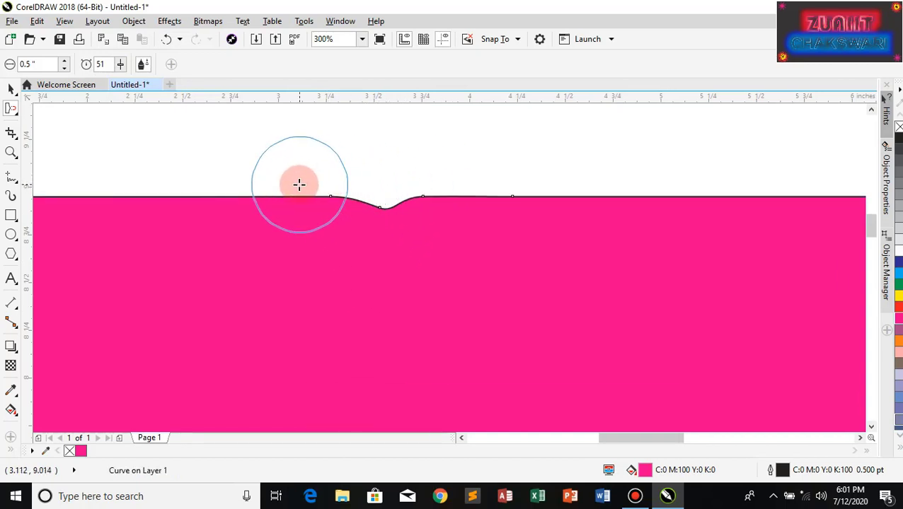
pyautogui.moveTo(299, 184)
pyautogui.mouseDown()
pyautogui.moveTo(278, 379)
pyautogui.moveTo(188, 401)
pyautogui.mouseUp()
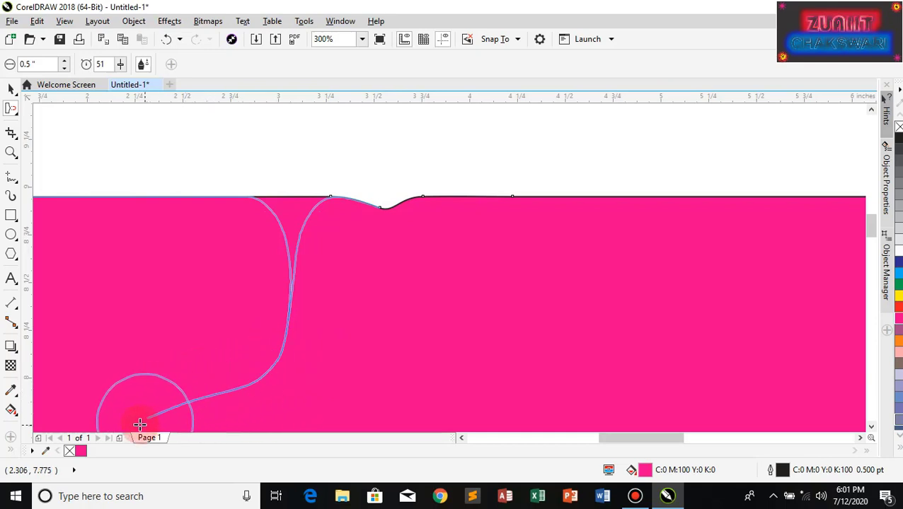
pyautogui.moveTo(139, 425); pyautogui.dragTo(138, 425)
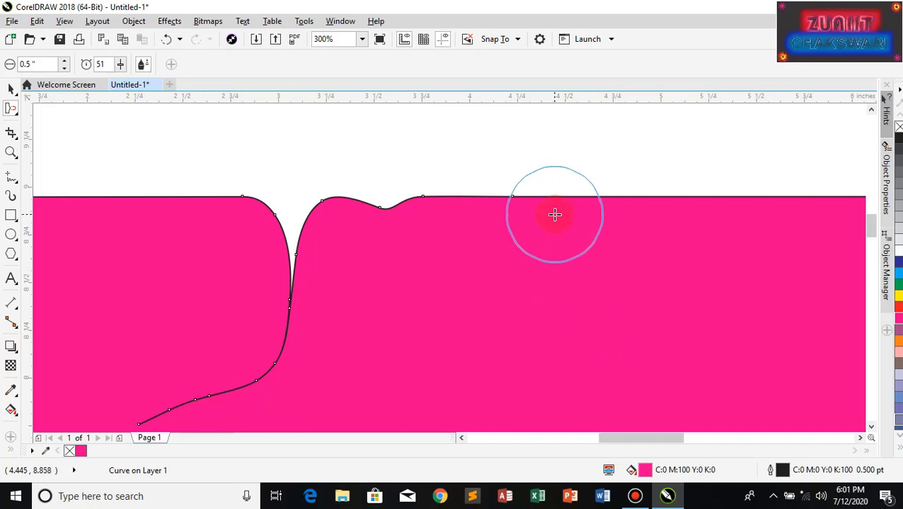
pyautogui.moveTo(555, 214)
pyautogui.mouseDown()
pyautogui.moveTo(533, 165)
pyautogui.moveTo(463, 144)
pyautogui.moveTo(337, 131)
pyautogui.mouseUp()
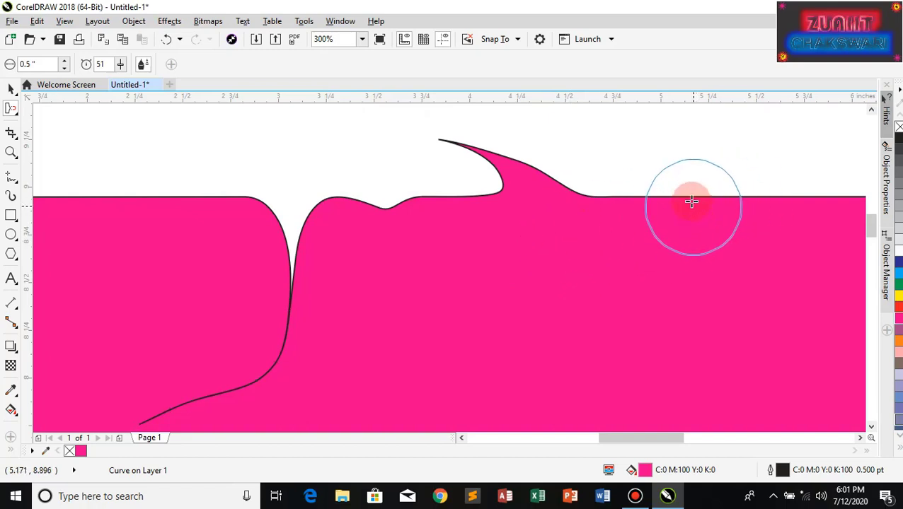
pyautogui.moveTo(691, 202)
pyautogui.mouseDown()
pyautogui.moveTo(641, 150)
pyautogui.moveTo(522, 130)
pyautogui.mouseUp()
# Step: Undo the inward and outward Attract strokes made at rate 51
pyautogui.hotkey('ctrl', 'z')
pyautogui.hotkey('ctrl', 'z')
pyautogui.hotkey('ctrl', 'z')
pyautogui.hotkey('ctrl', 'z')
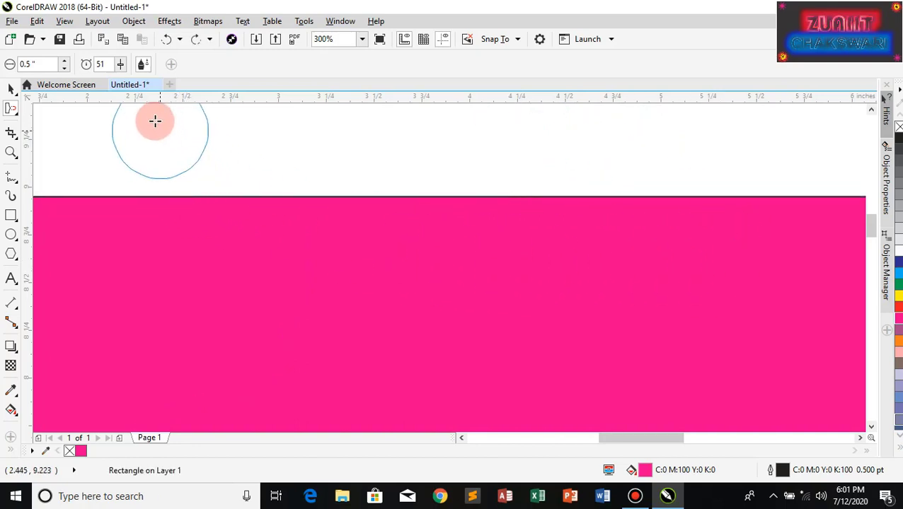
# Step: Set the Attract rate to 86 and pull curved notches into, and a spike out of, the rectangle's top edge
pyautogui.click(142, 65)
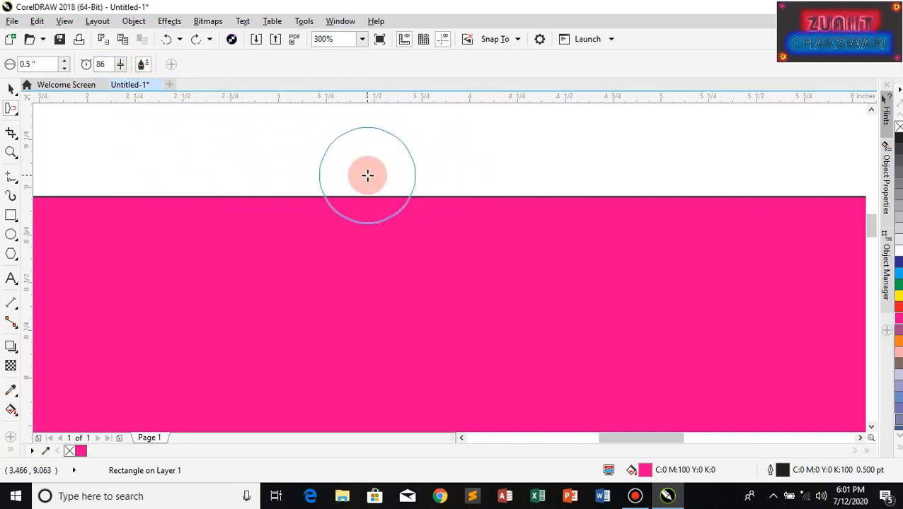
pyautogui.moveTo(367, 198)
pyautogui.mouseDown()
pyautogui.moveTo(359, 318)
pyautogui.moveTo(522, 378)
pyautogui.moveTo(603, 356)
pyautogui.mouseUp()
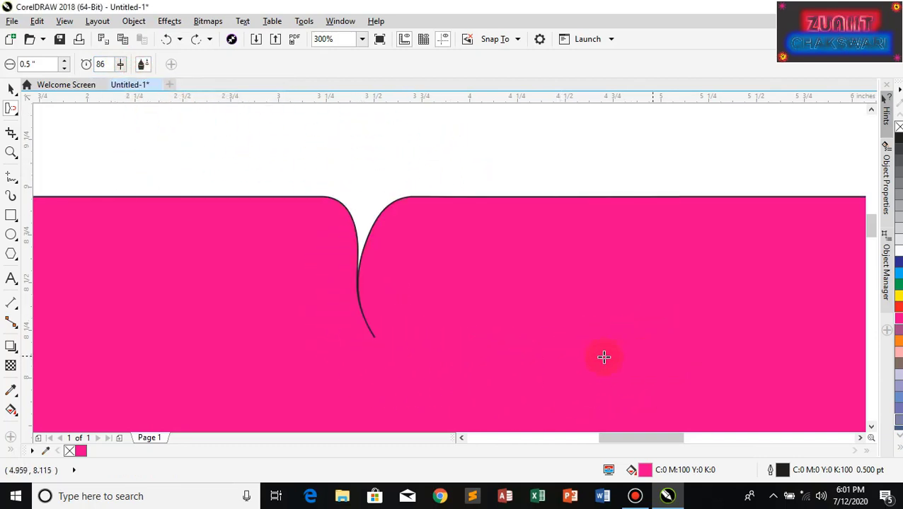
pyautogui.moveTo(263, 157)
pyautogui.mouseDown()
pyautogui.moveTo(217, 273)
pyautogui.moveTo(192, 309)
pyautogui.moveTo(121, 348)
pyautogui.moveTo(61, 343)
pyautogui.mouseUp()
pyautogui.moveTo(55, 258); pyautogui.dragTo(92, 222)
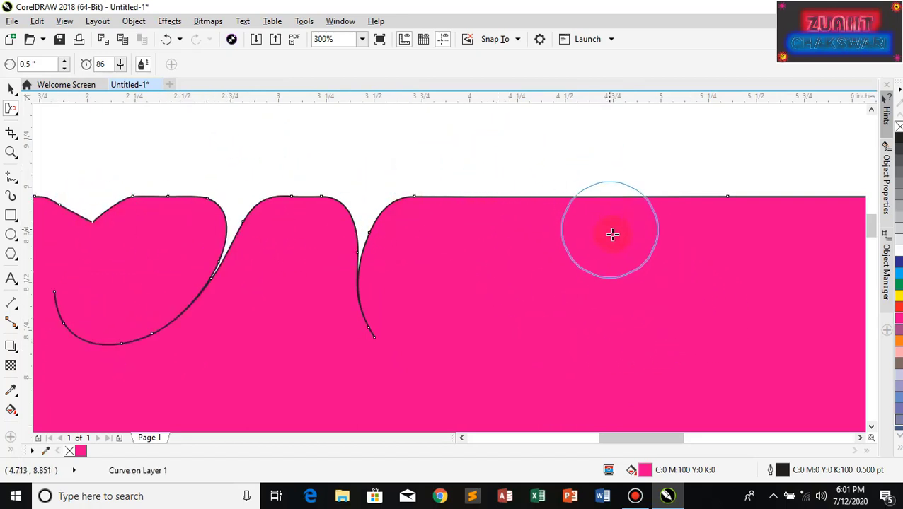
pyautogui.moveTo(631, 248)
pyautogui.mouseDown()
pyautogui.moveTo(588, 147)
pyautogui.moveTo(495, 122)
pyautogui.mouseUp()
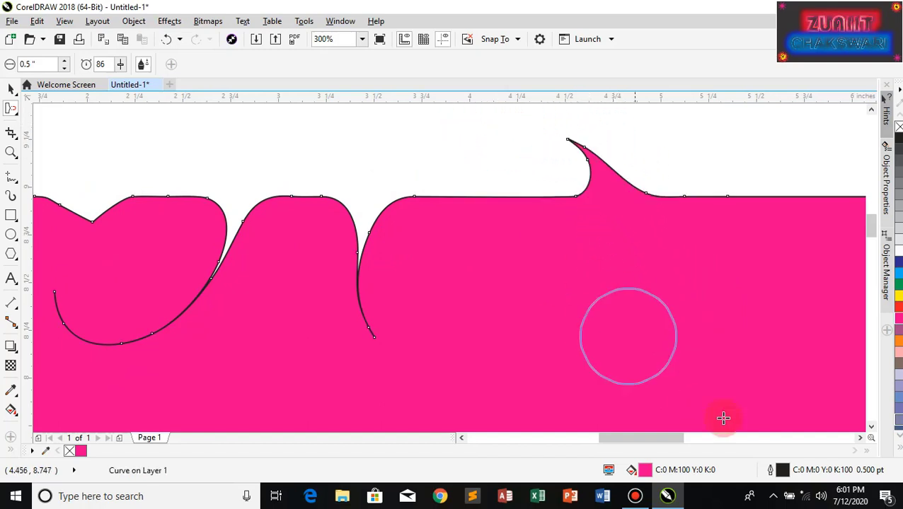
pyautogui.moveTo(499, 201)
pyautogui.mouseDown()
pyautogui.moveTo(483, 171)
pyautogui.moveTo(444, 145)
pyautogui.moveTo(392, 133)
pyautogui.moveTo(58, 139)
pyautogui.mouseUp()
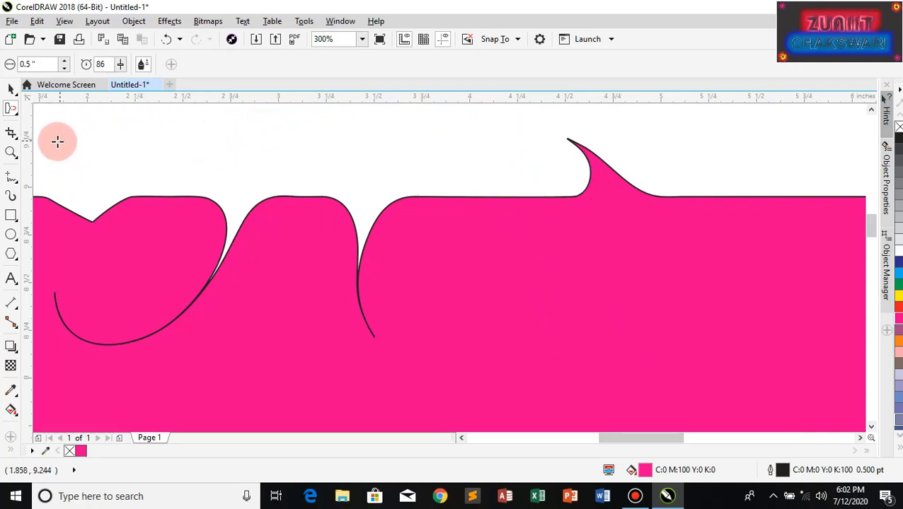
# Step: Undo all the Attract strokes made at rate 86 to restore the plain rectangle
pyautogui.hotkey('ctrl', 'z')
pyautogui.hotkey('ctrl', 'z')
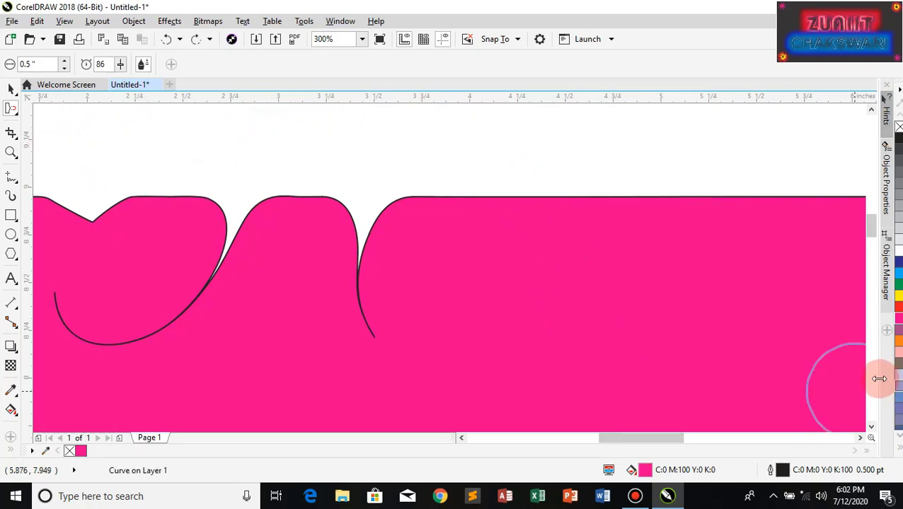
pyautogui.hotkey('ctrl', 'z')
pyautogui.hotkey('ctrl', 'z')
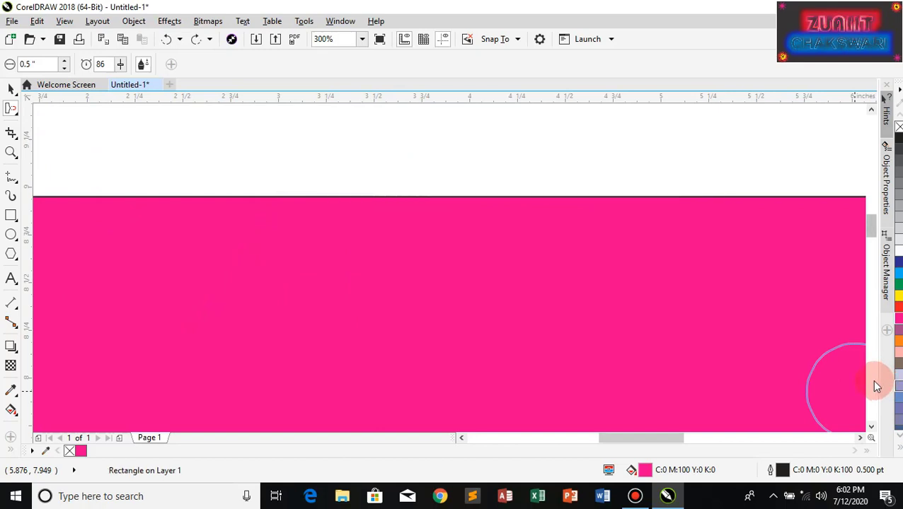
# Step: Set the brush rate to 46 for the magenta rectangle
pyautogui.click(17, 114)
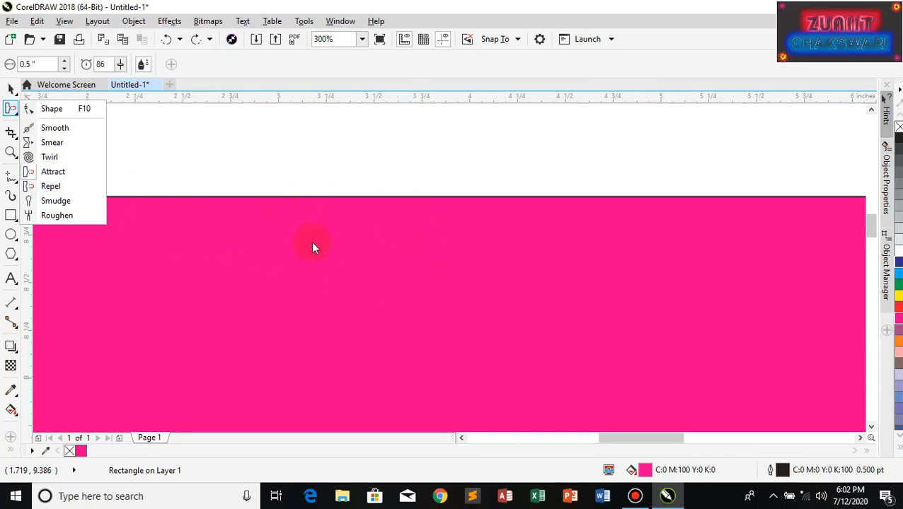
pyautogui.click(273, 176)
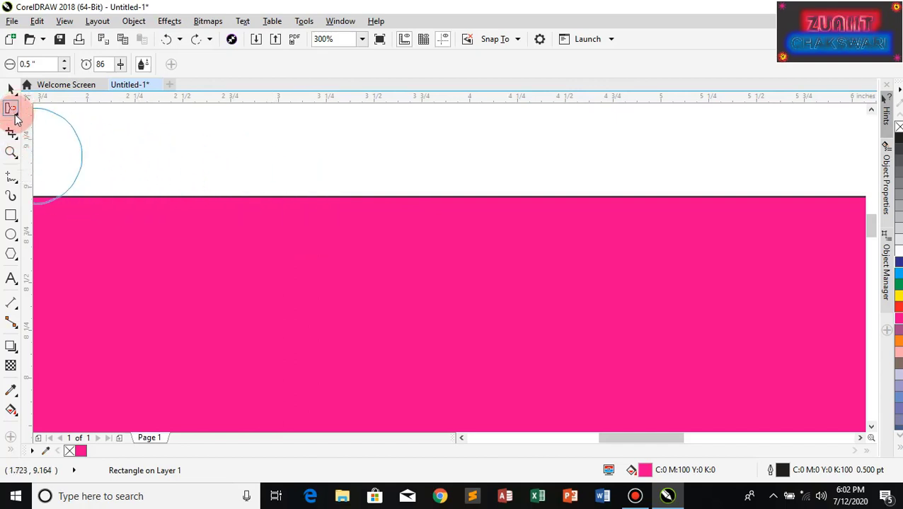
pyautogui.click(121, 64)
pyautogui.doubleClick(98, 64)
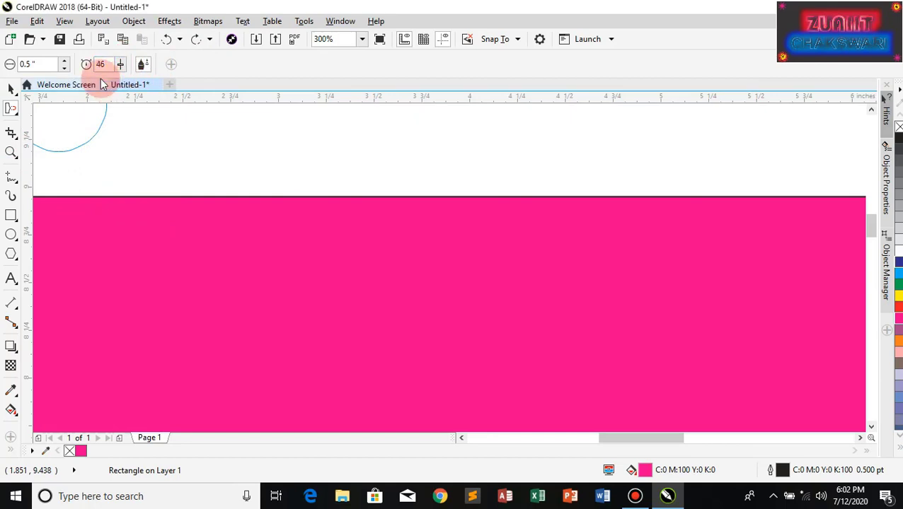
# Step: Set the brush rate to 36
pyautogui.write('46')
pyautogui.click(120, 65)
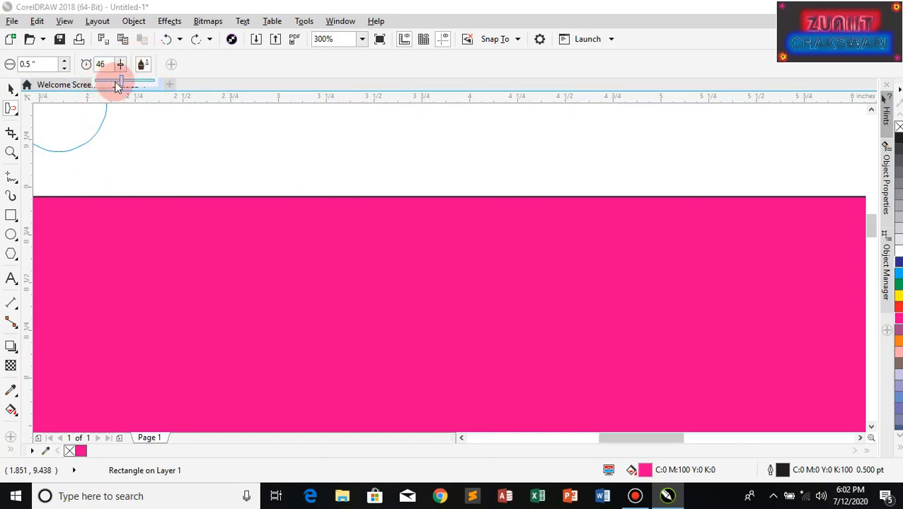
pyautogui.click(116, 82)
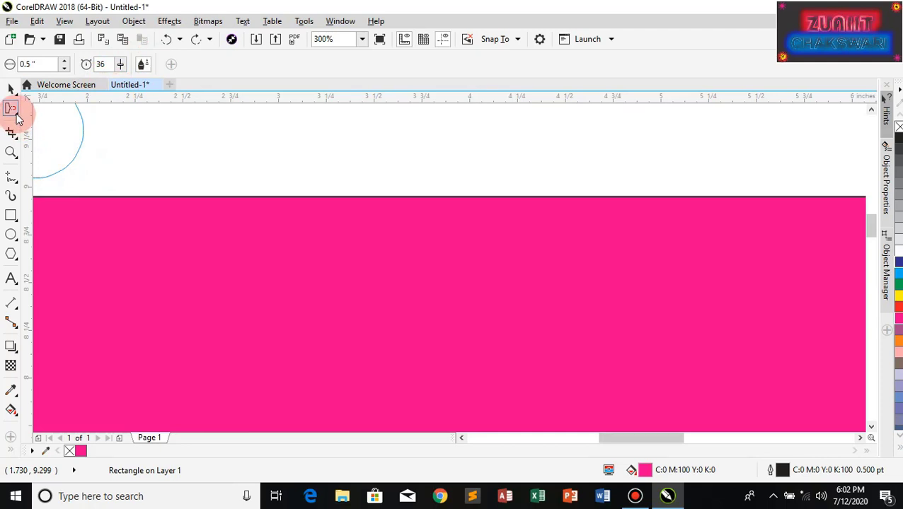
# Step: With the Repel tool, push a round notch into and a round bump out of the rectangle's top edge
pyautogui.click(16, 115)
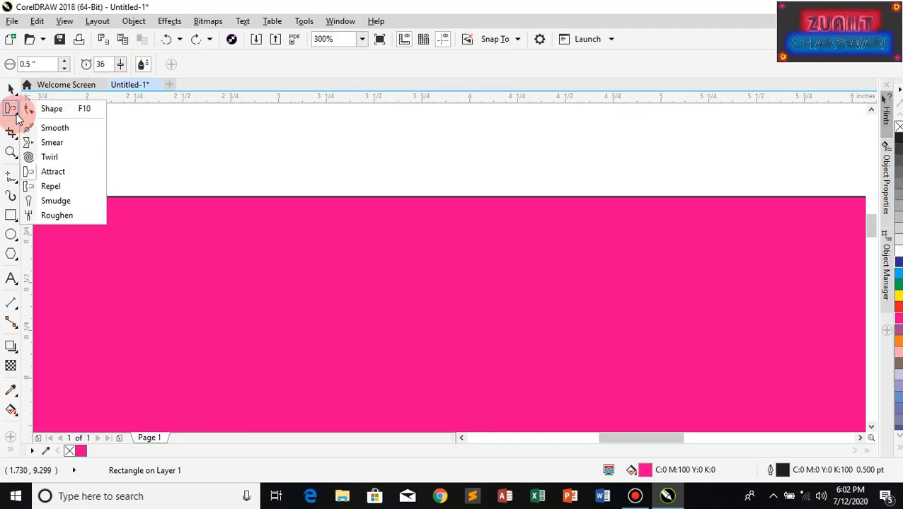
pyautogui.click(51, 187)
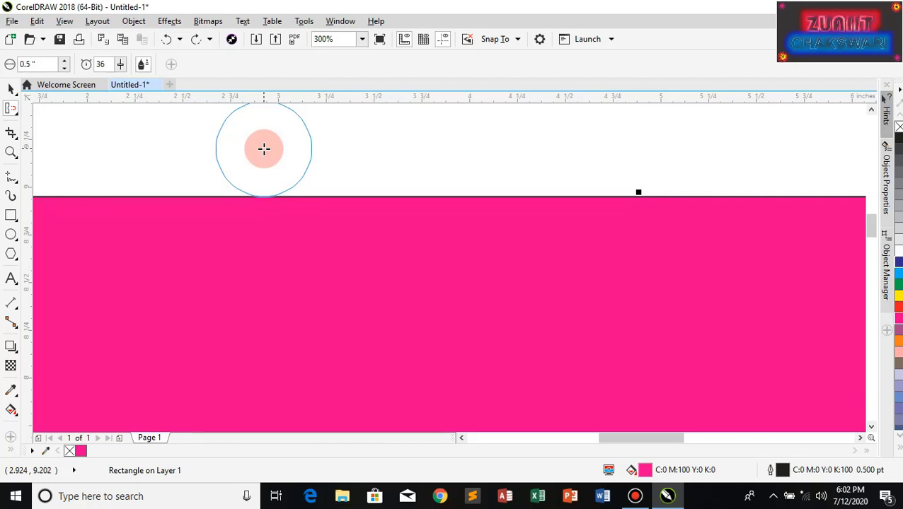
pyautogui.moveTo(259, 179)
pyautogui.mouseDown()
pyautogui.moveTo(254, 194)
pyautogui.moveTo(268, 171)
pyautogui.mouseUp()
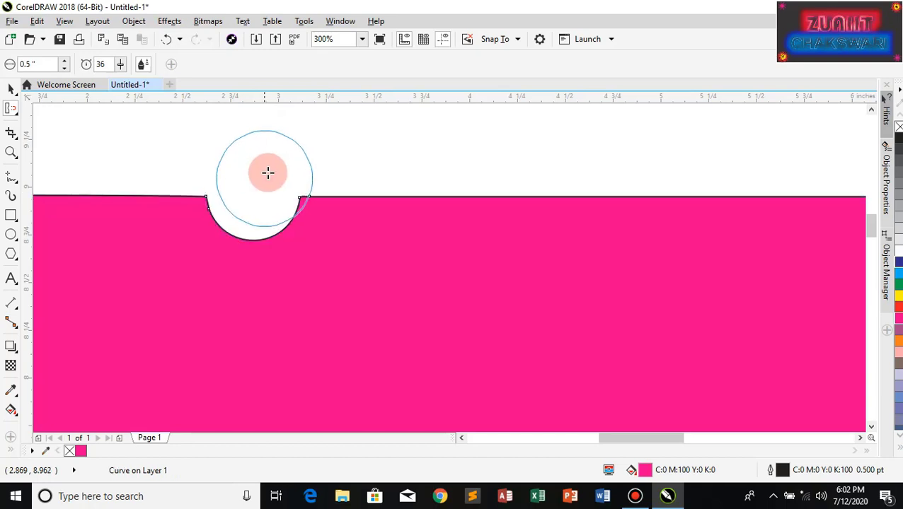
pyautogui.moveTo(348, 213); pyautogui.dragTo(348, 197)
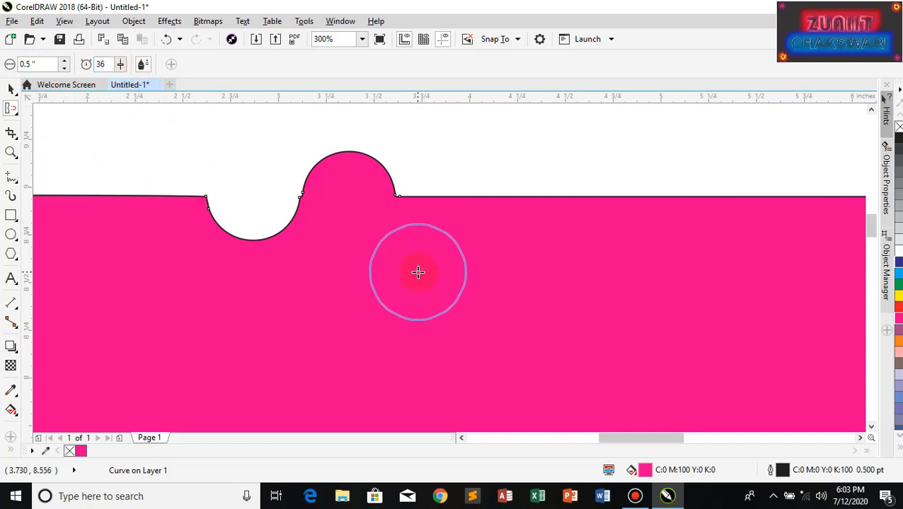
# Step: Undo both Repel strokes made at rate 36 and deselect the rectangle
pyautogui.hotkey('ctrl', 'z')
pyautogui.hotkey('ctrl', 'z')
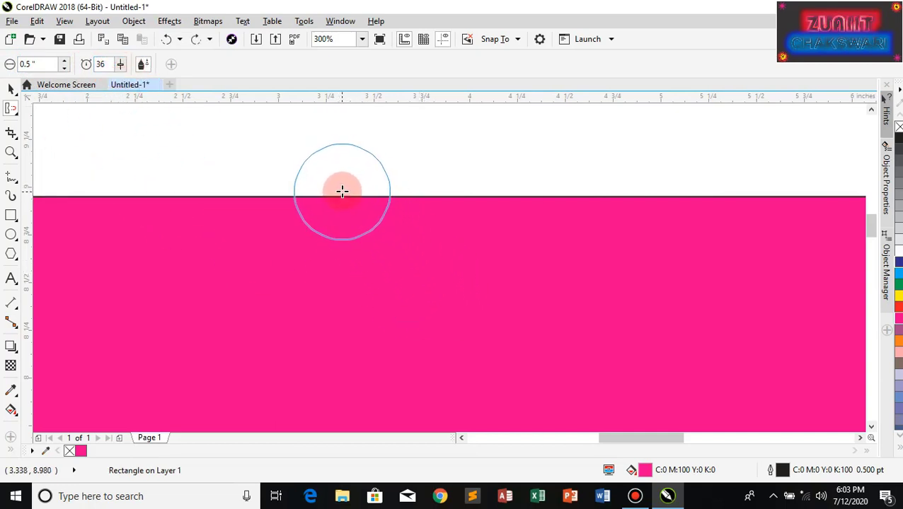
pyautogui.press('Escape')
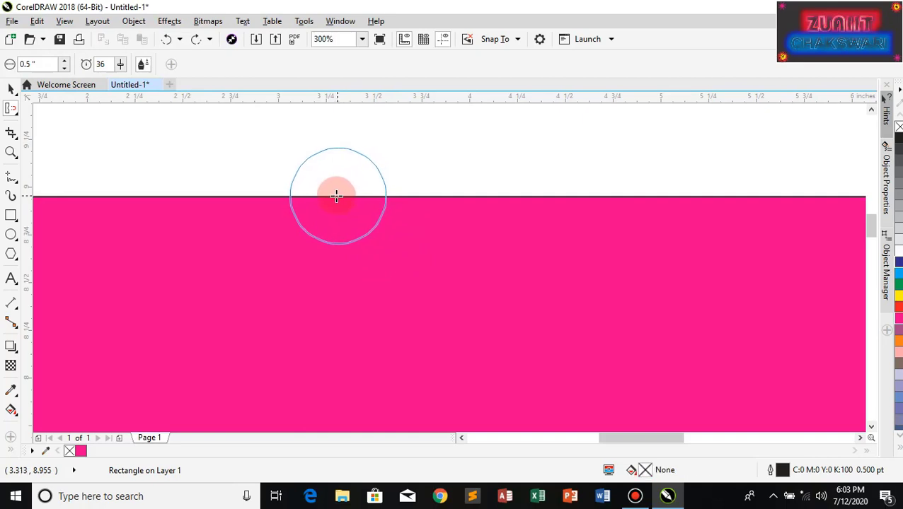
# Step: Reselect the rectangle and try a single Repel notch in its top edge, undoing the stroke
pyautogui.click(336, 196)
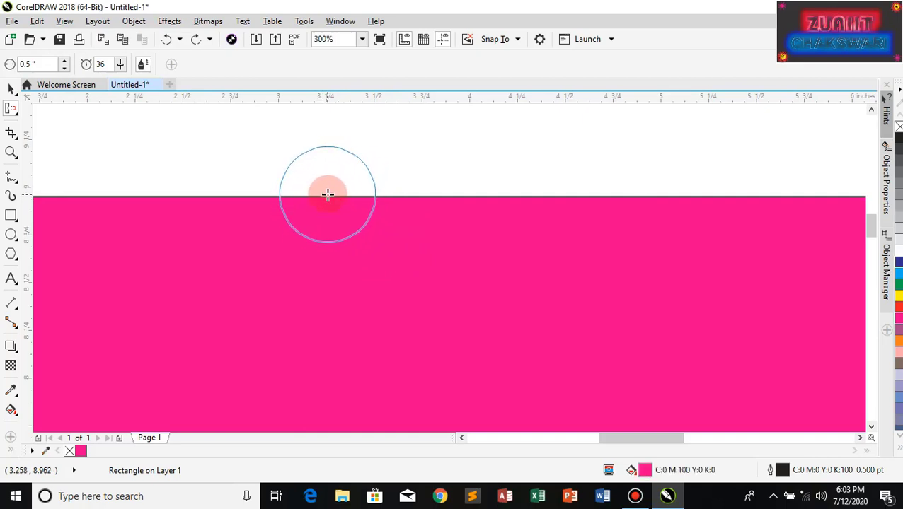
pyautogui.click(327, 194)
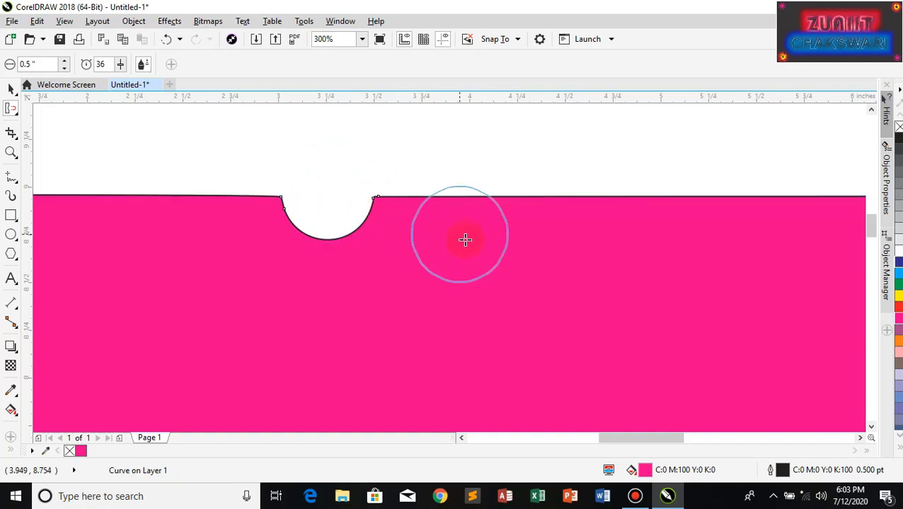
pyautogui.hotkey('ctrl', 'z')
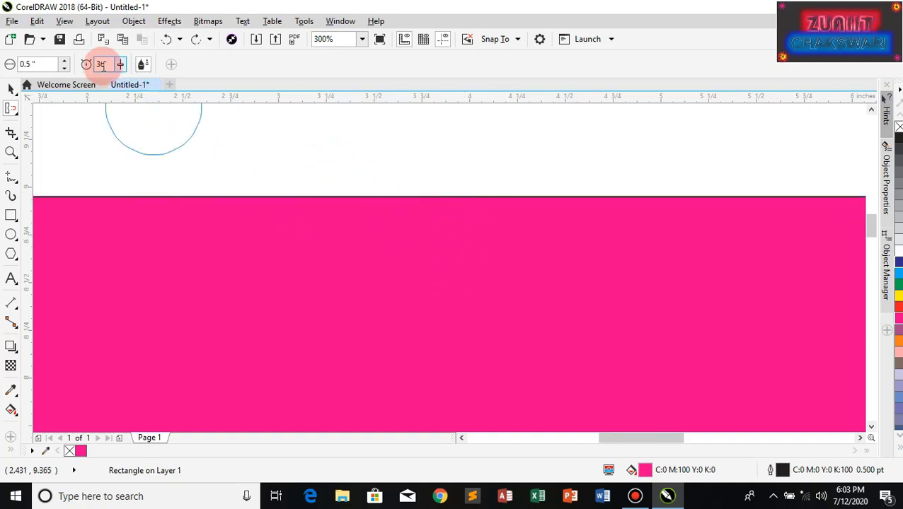
# Step: Set the Repel rate to 56 and push a round notch into and a bump out of the rectangle's top edge
pyautogui.click(123, 67)
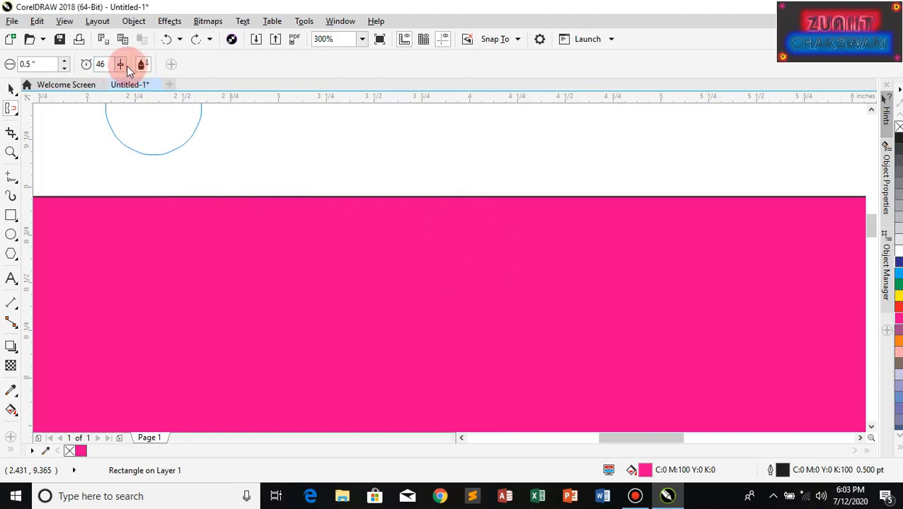
pyautogui.click(121, 65)
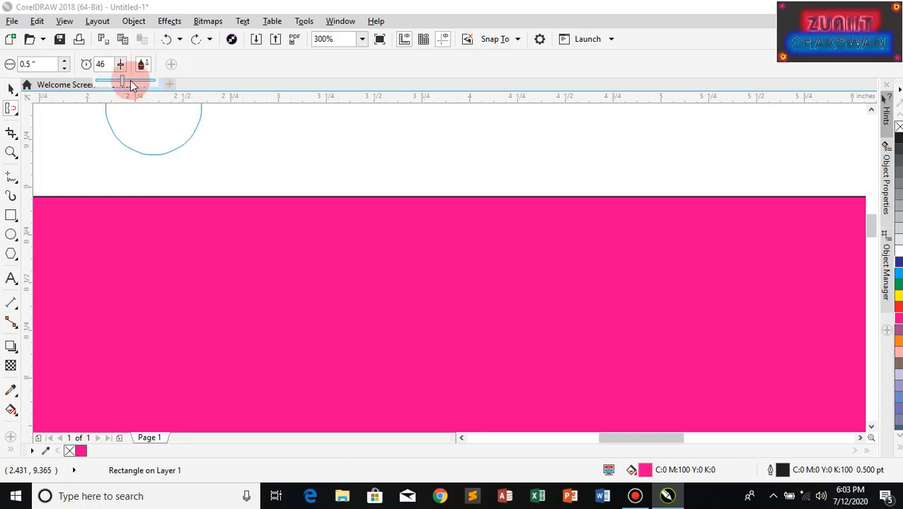
pyautogui.click(365, 193)
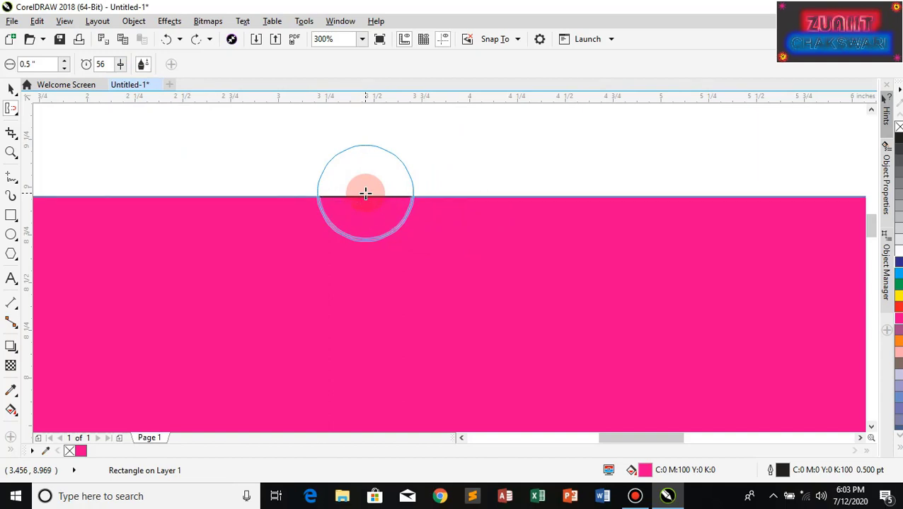
pyautogui.click(465, 202)
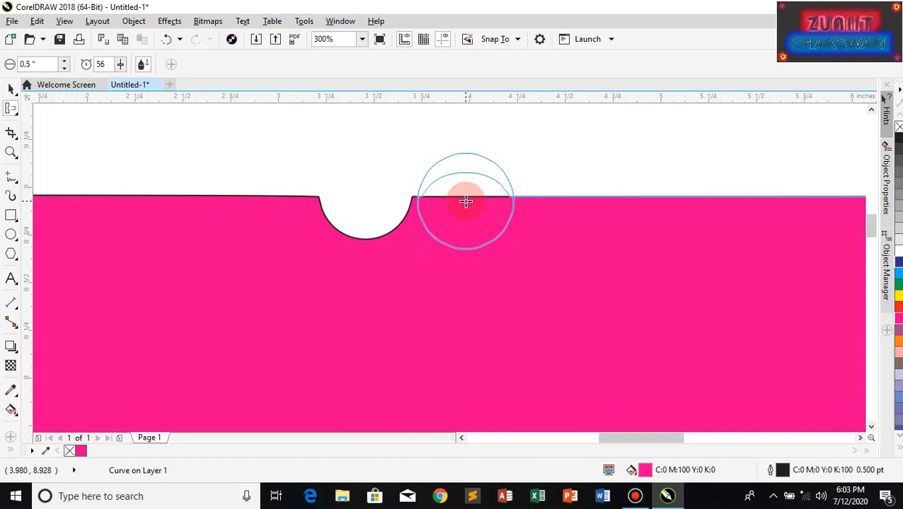
# Step: Undo both Repel strokes made at rate 56
pyautogui.hotkey('ctrl', 'z')
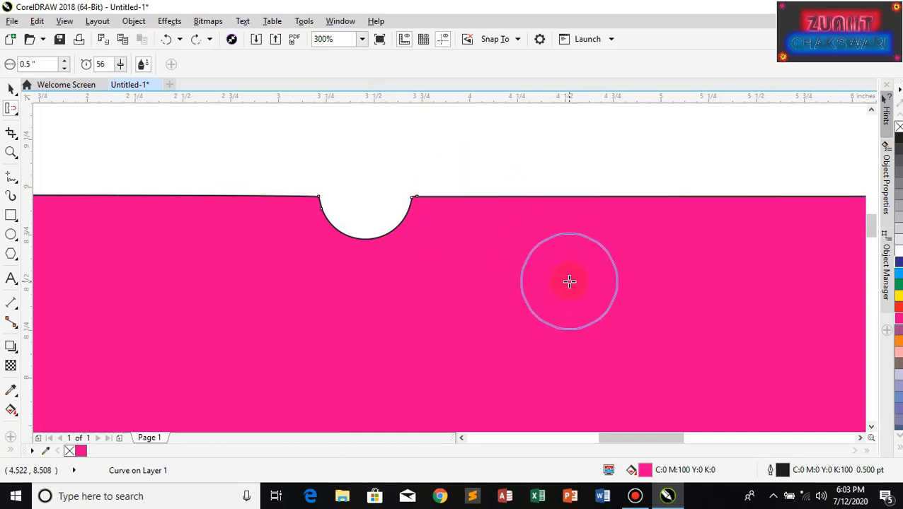
pyautogui.hotkey('ctrl', 'z')
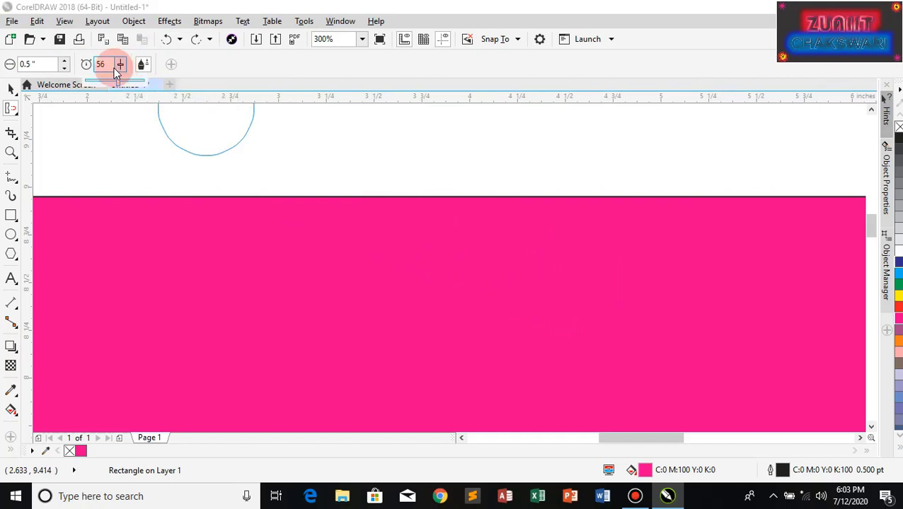
# Step: Set the Repel rate to 86 and push a semicircular notch and a matching bump along the rectangle's top edge
pyautogui.moveTo(139, 85); pyautogui.dragTo(137, 85)
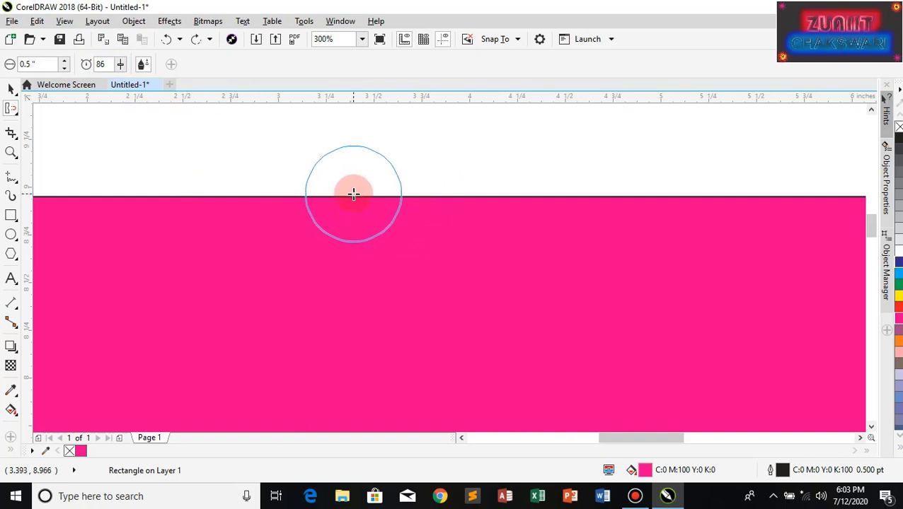
pyautogui.moveTo(352, 197); pyautogui.dragTo(355, 197)
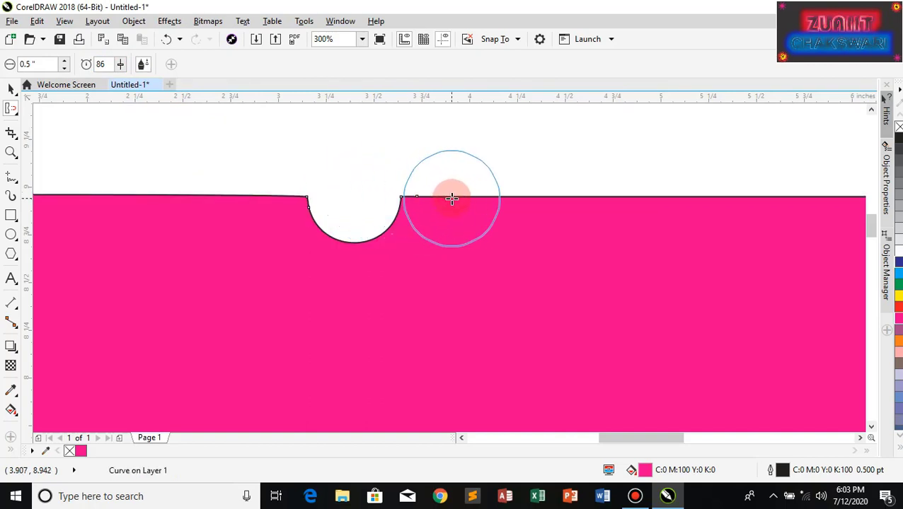
pyautogui.moveTo(452, 199); pyautogui.dragTo(452, 197)
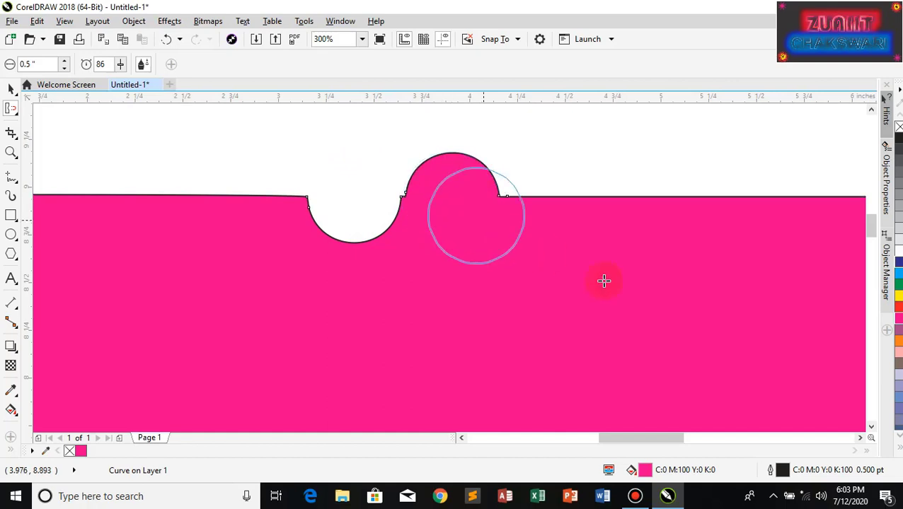
# Step: Undo the notch and bump made at rate 86 to restore the plain rectangle
pyautogui.hotkey('ctrl', 'z')
pyautogui.hotkey('ctrl', 'z')
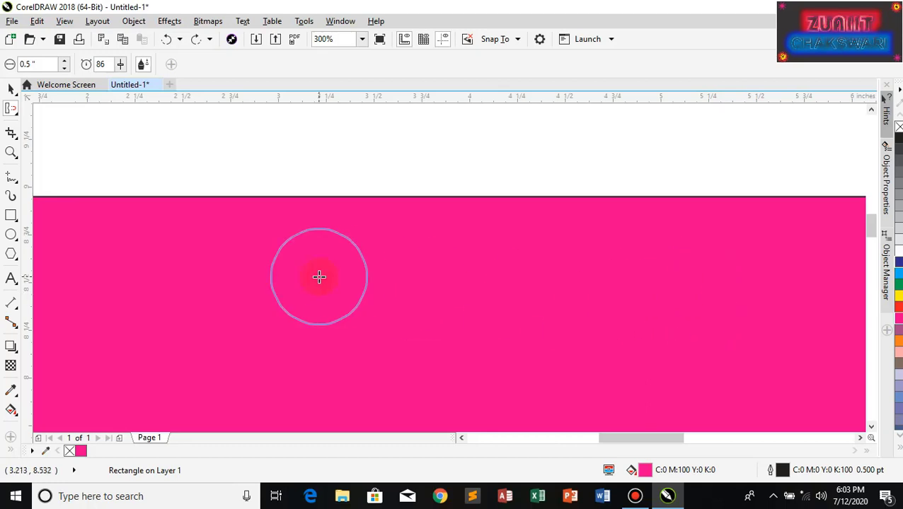
# Step: Scale the magenta rectangle down and stretch its height so it measures about 9.17 by 9.2 inches
pyautogui.scroll(-3, 319, 276)
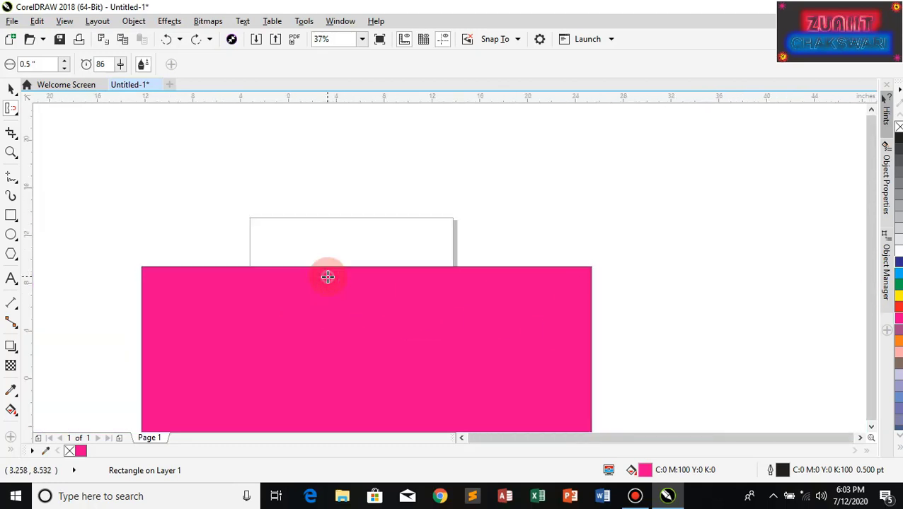
pyautogui.scroll(-2, 327, 277)
pyautogui.click(11, 89)
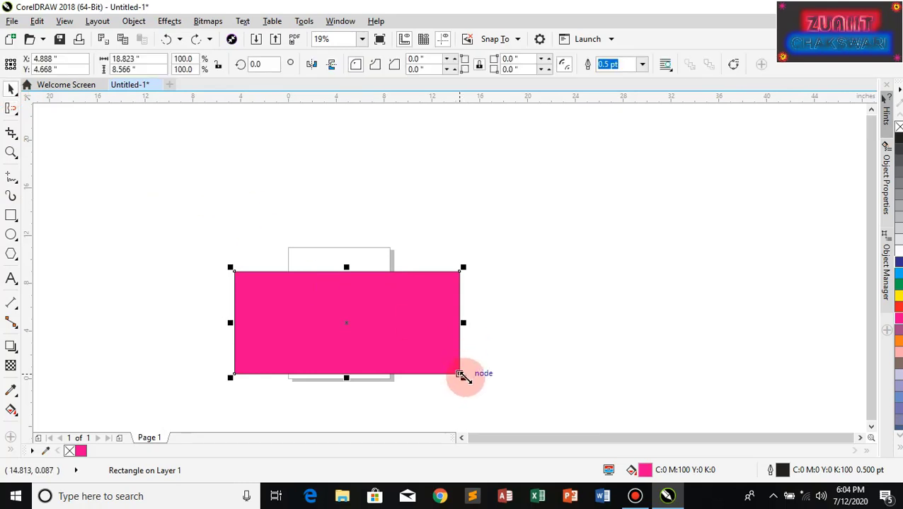
pyautogui.moveTo(463, 377); pyautogui.dragTo(347, 325)
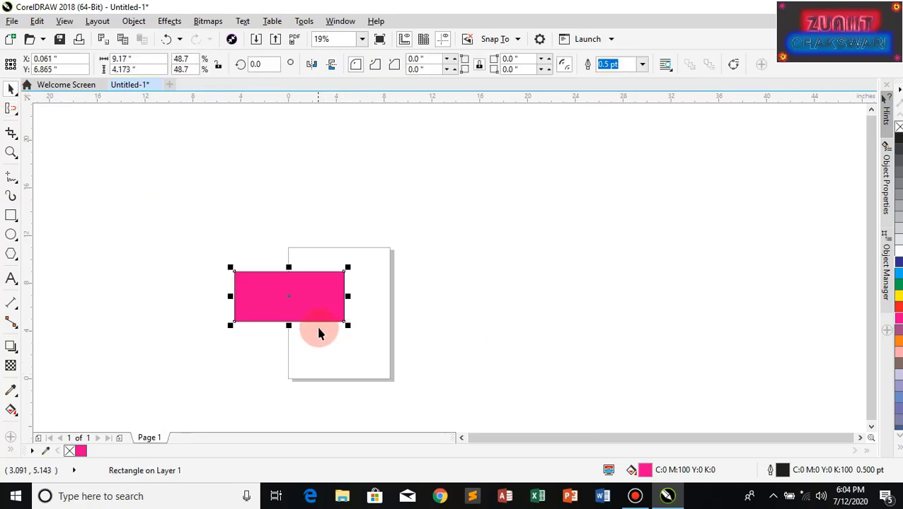
pyautogui.moveTo(289, 326); pyautogui.dragTo(280, 389)
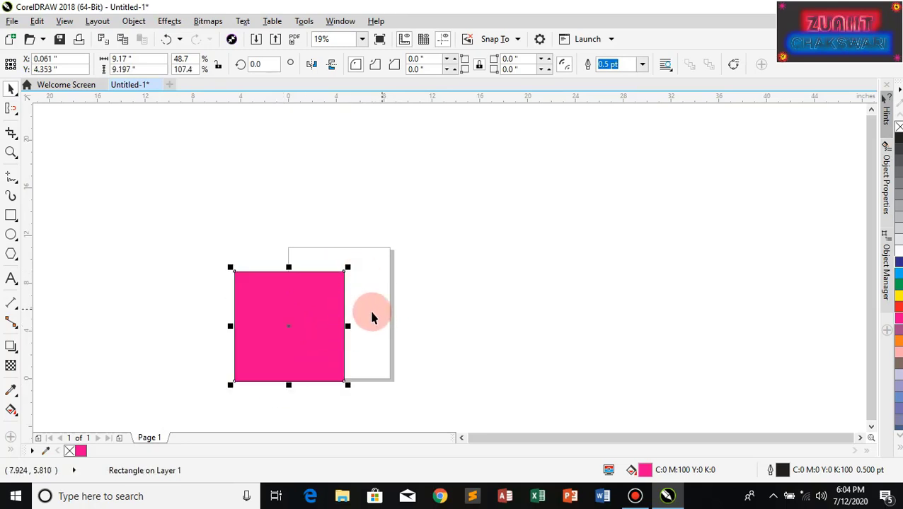
# Step: Widen the rectangle to about 10.73 inches and move it over the upper part of the page
pyautogui.moveTo(350, 325); pyautogui.dragTo(359, 324)
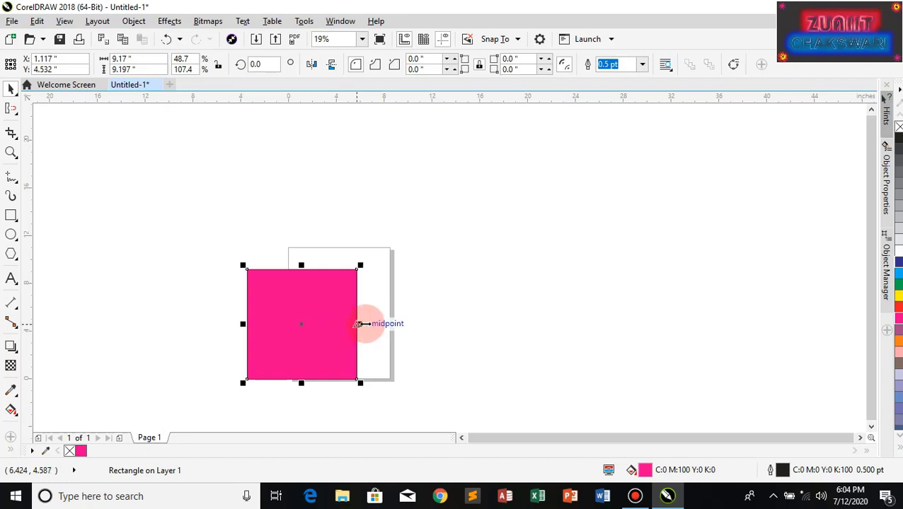
pyautogui.click(367, 322)
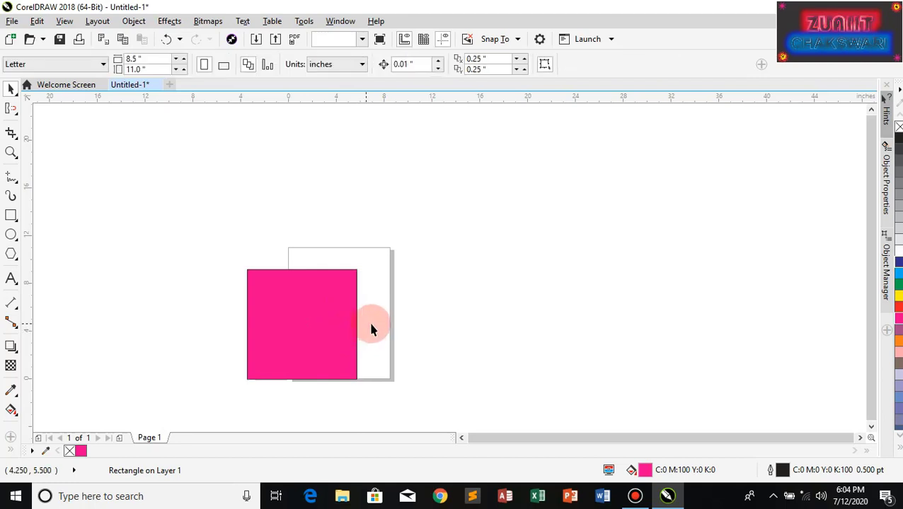
pyautogui.click(328, 327)
pyautogui.moveTo(363, 323); pyautogui.dragTo(368, 163)
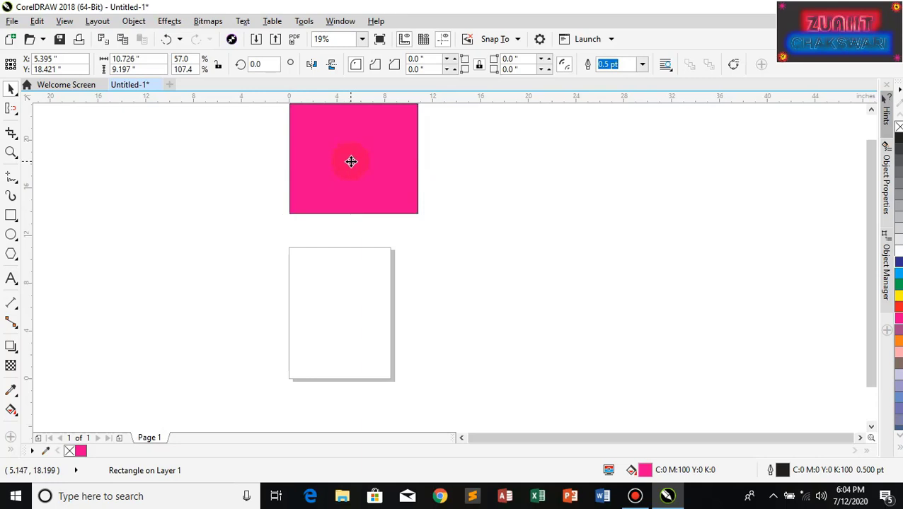
pyautogui.moveTo(351, 162); pyautogui.dragTo(363, 378)
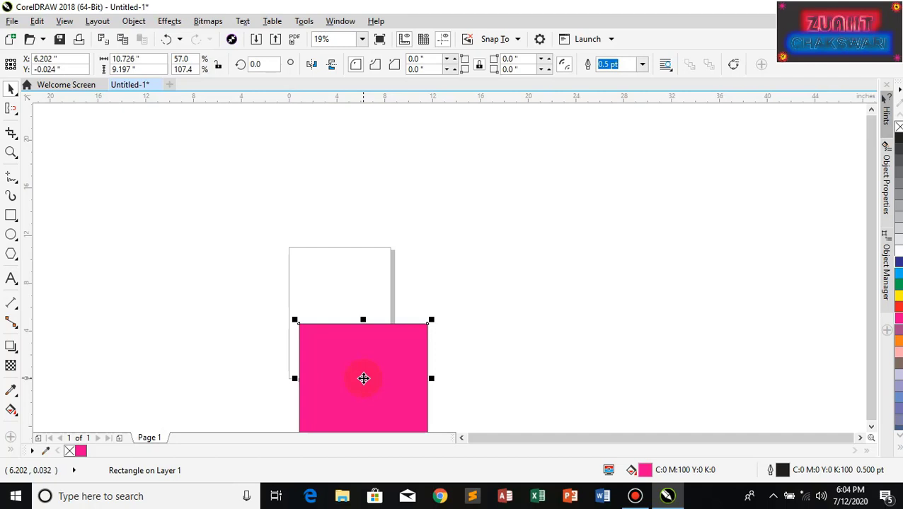
pyautogui.moveTo(359, 354); pyautogui.dragTo(352, 251)
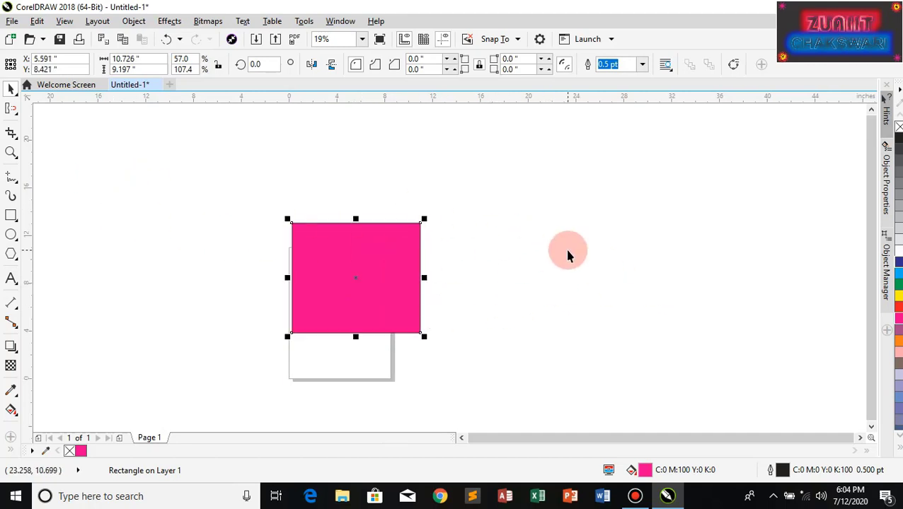
# Step: Bring the whole resized rectangle into view and activate the Repel tool for it
pyautogui.scroll(-1, 567, 255)
pyautogui.scroll(1, 568, 255)
pyautogui.scroll(1, 567, 251)
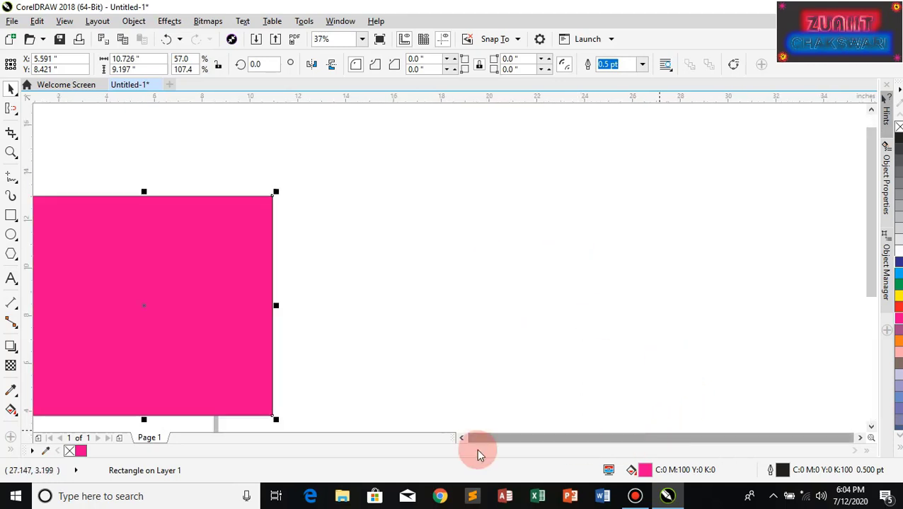
pyautogui.click(462, 438)
pyautogui.click(463, 439)
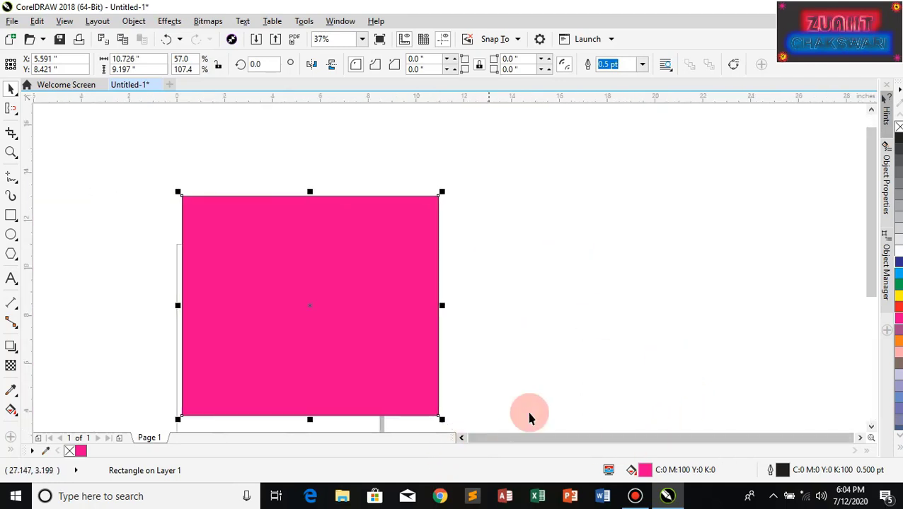
pyautogui.click(871, 428)
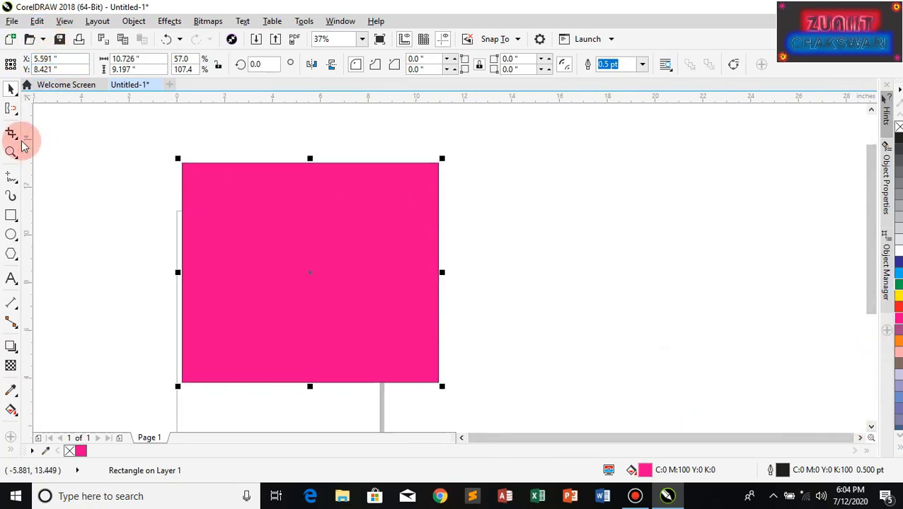
pyautogui.click(12, 110)
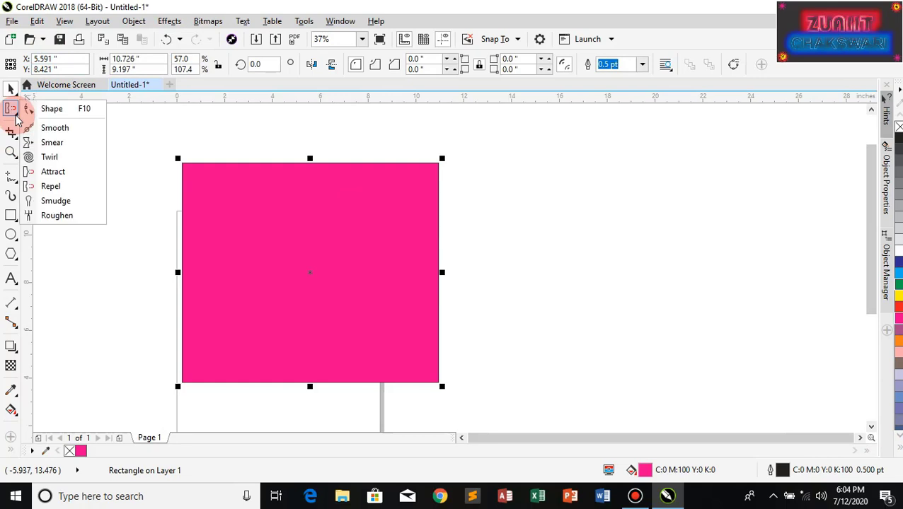
pyautogui.click(50, 186)
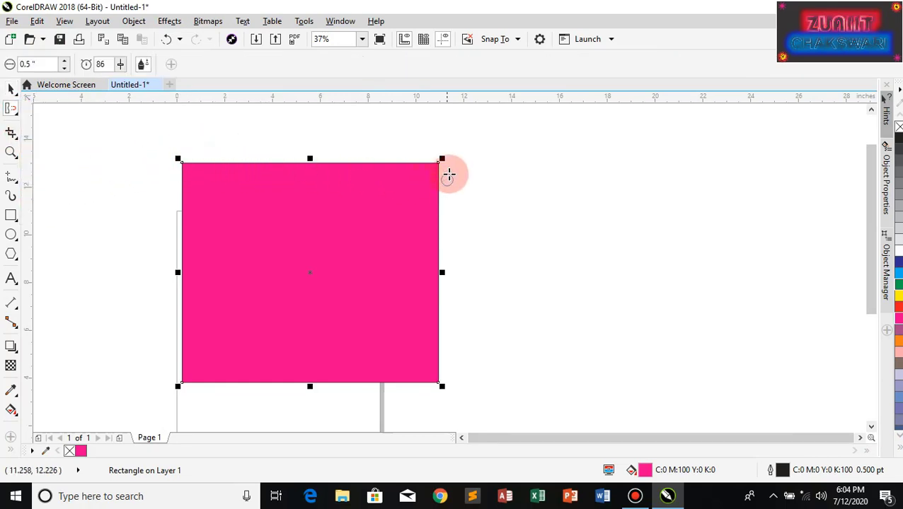
# Step: Scale the magenta rectangle down about its centre to roughly 8.33 by 7.15 inches
pyautogui.click(11, 89)
pyautogui.moveTo(441, 160); pyautogui.dragTo(413, 180)
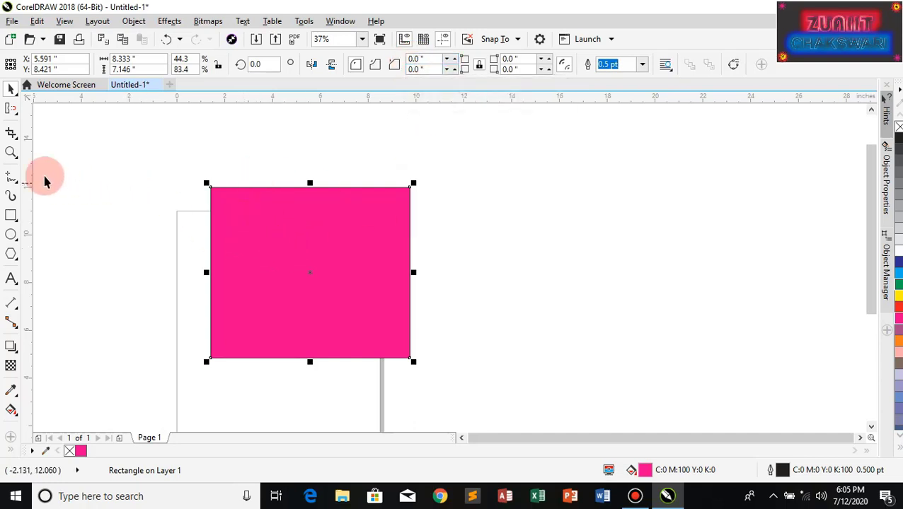
# Step: Set the Repel brush nib size to 3 inches and push the rectangle's upper-right corner out into a round lobe
pyautogui.click(12, 110)
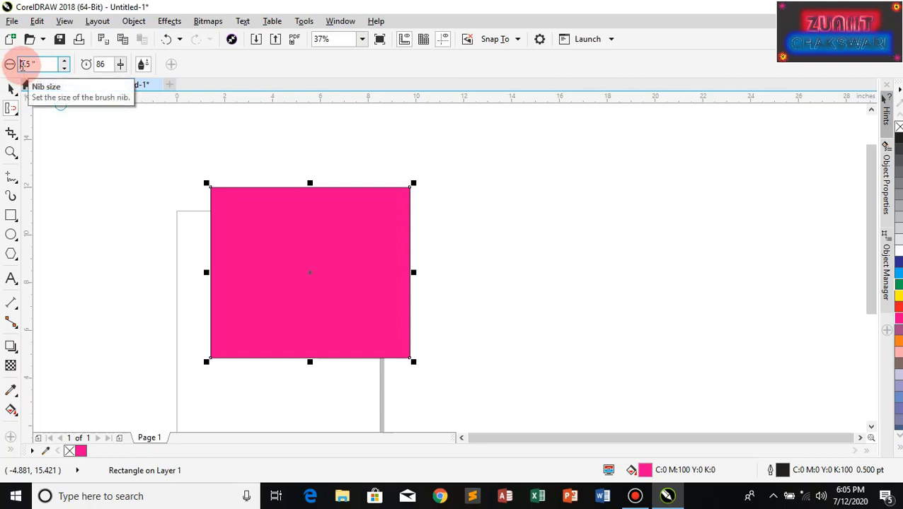
pyautogui.press('BackSpace')
pyautogui.press('Return')
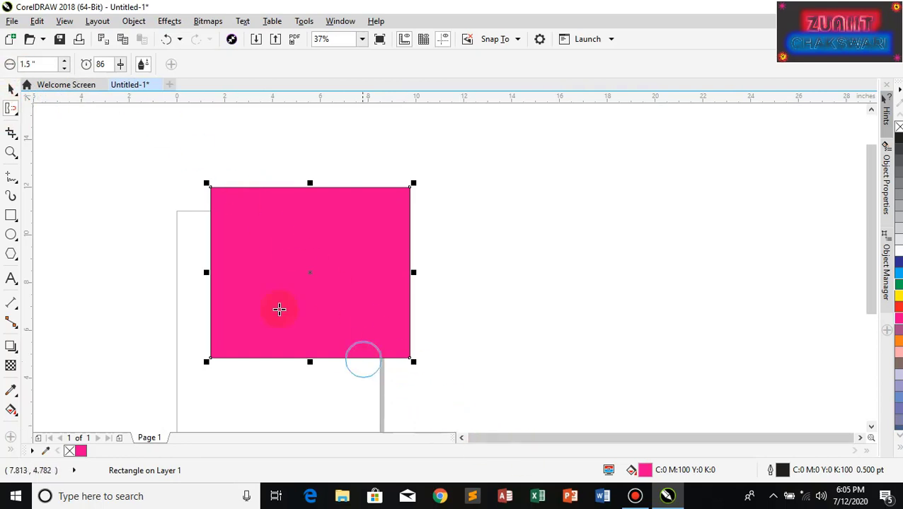
pyautogui.click(29, 64)
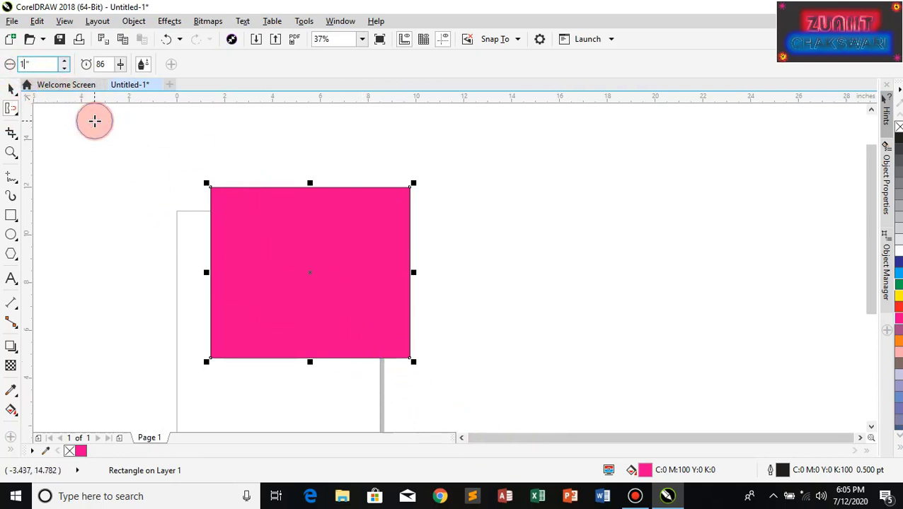
pyautogui.write('3')
pyautogui.press('Return')
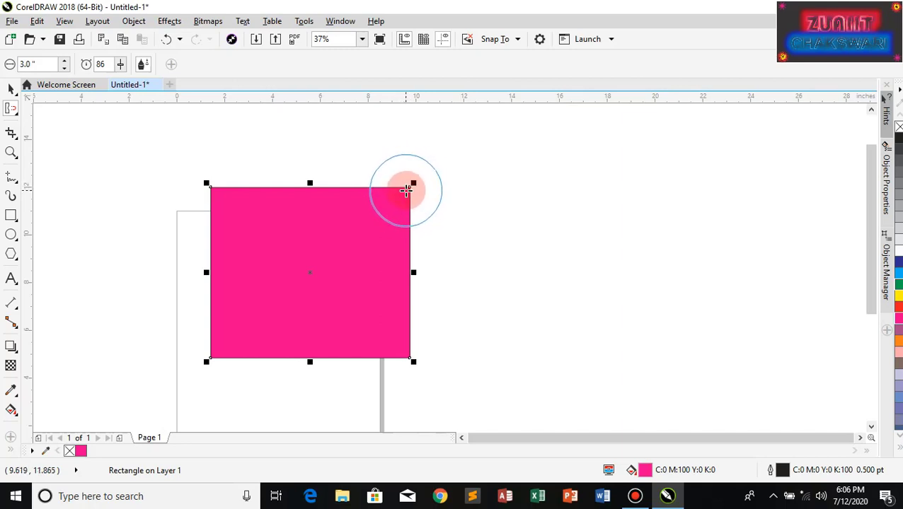
pyautogui.click(405, 191)
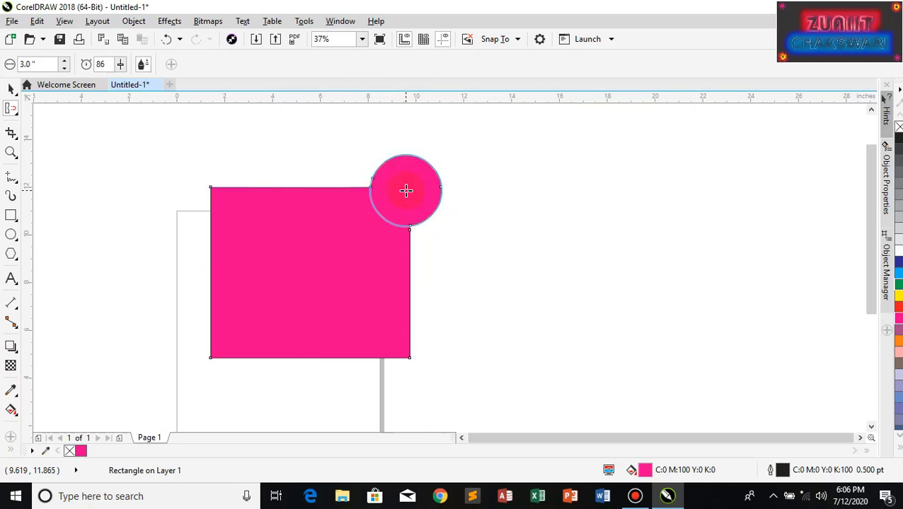
# Step: Try to bulge the rectangle's upper-left corner with the 3-inch Repel brush and undo that stroke
pyautogui.click(216, 206)
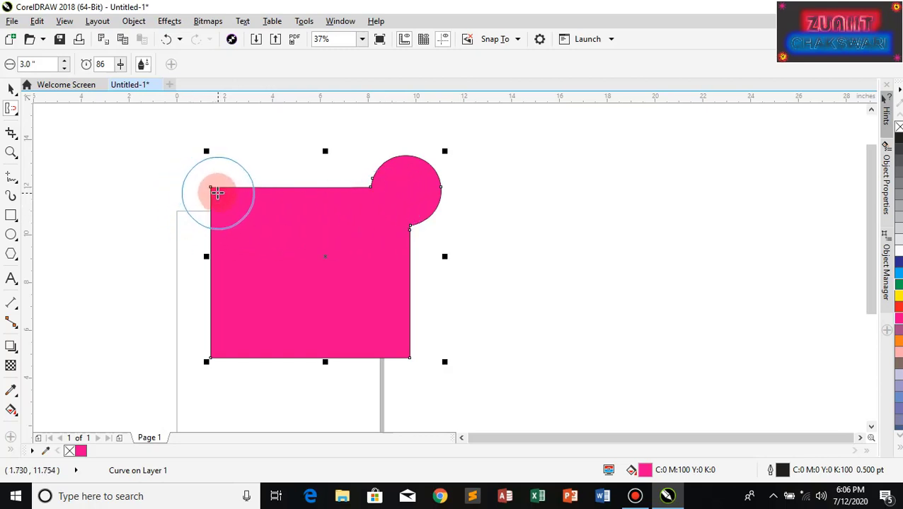
pyautogui.moveTo(214, 190); pyautogui.dragTo(216, 193)
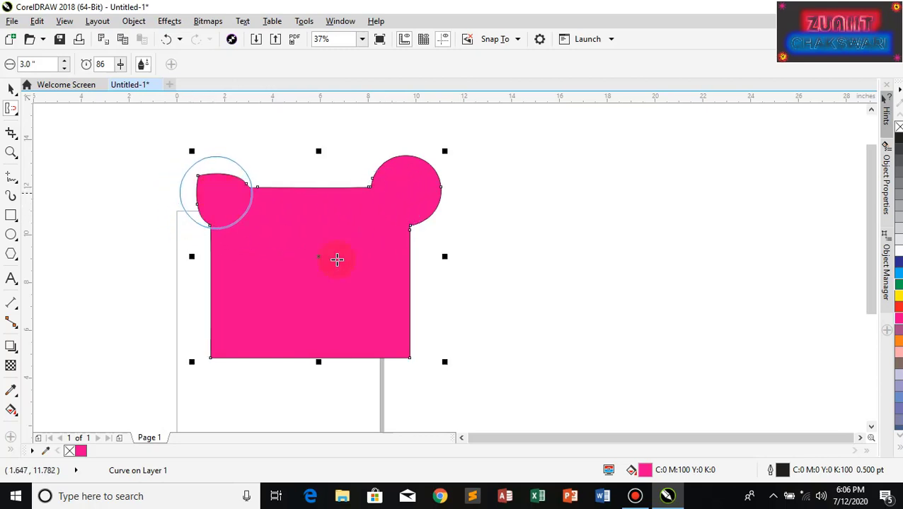
pyautogui.click(592, 247)
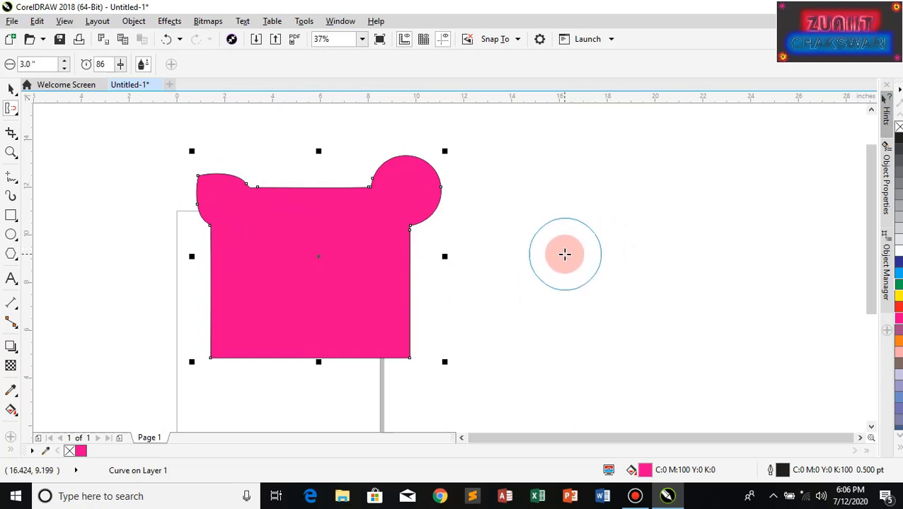
pyautogui.hotkey('ctrl', 'z')
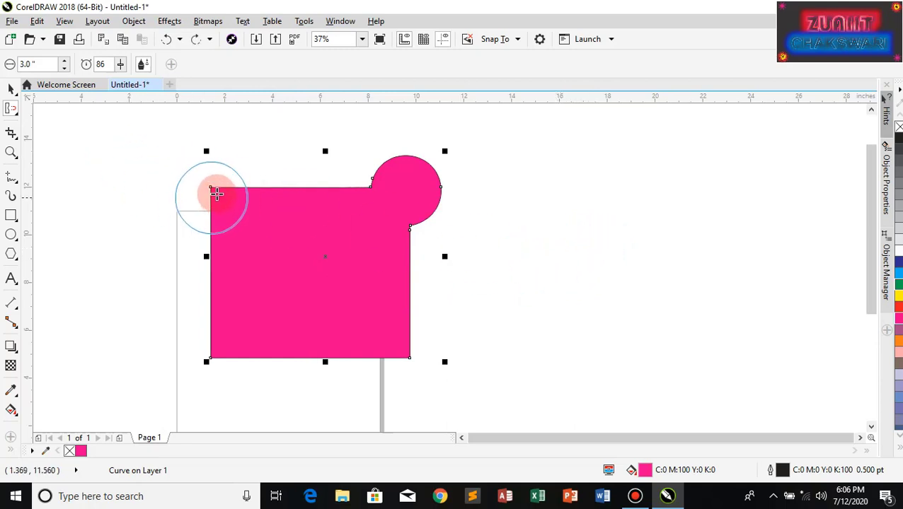
# Step: Bulge the upper-left, lower-left and lower-right corners into full round lobes with the Repel brush
pyautogui.moveTo(216, 193); pyautogui.dragTo(216, 192)
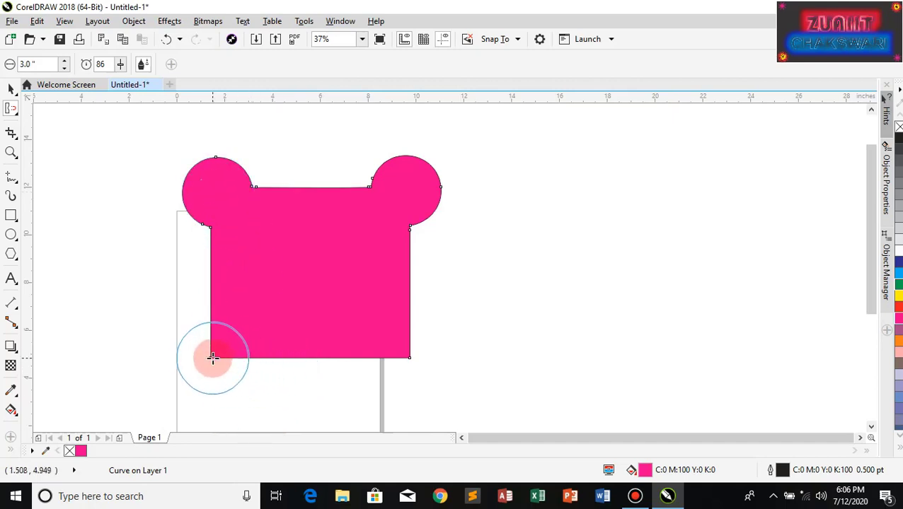
pyautogui.moveTo(212, 358); pyautogui.dragTo(216, 352)
pyautogui.moveTo(399, 351); pyautogui.dragTo(405, 357)
# Step: Carve a semicircular notch into the middle of each of the shape's four sides with the Repel brush
pyautogui.moveTo(418, 271); pyautogui.dragTo(410, 270)
pyautogui.moveTo(313, 199)
pyautogui.mouseDown()
pyautogui.moveTo(302, 185)
pyautogui.moveTo(308, 223)
pyautogui.moveTo(304, 185)
pyautogui.mouseUp()
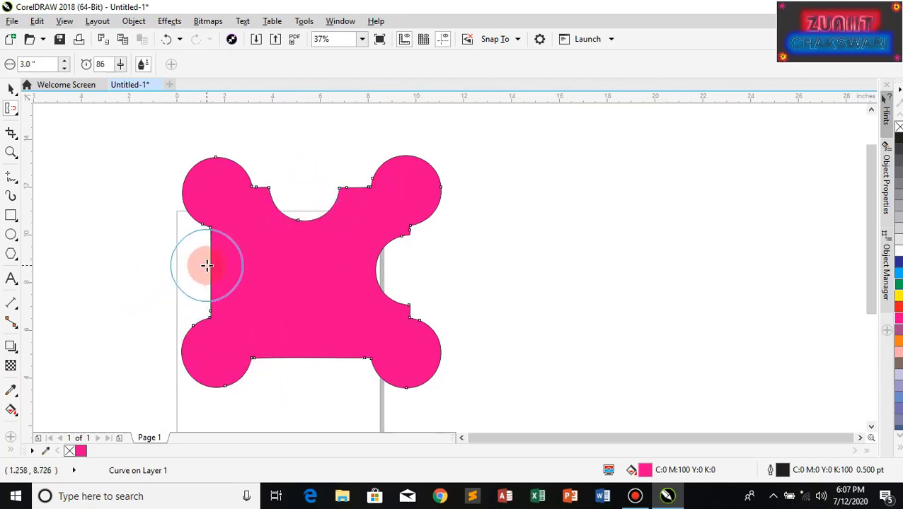
pyautogui.moveTo(207, 266); pyautogui.dragTo(208, 270)
pyautogui.moveTo(323, 359); pyautogui.dragTo(309, 361)
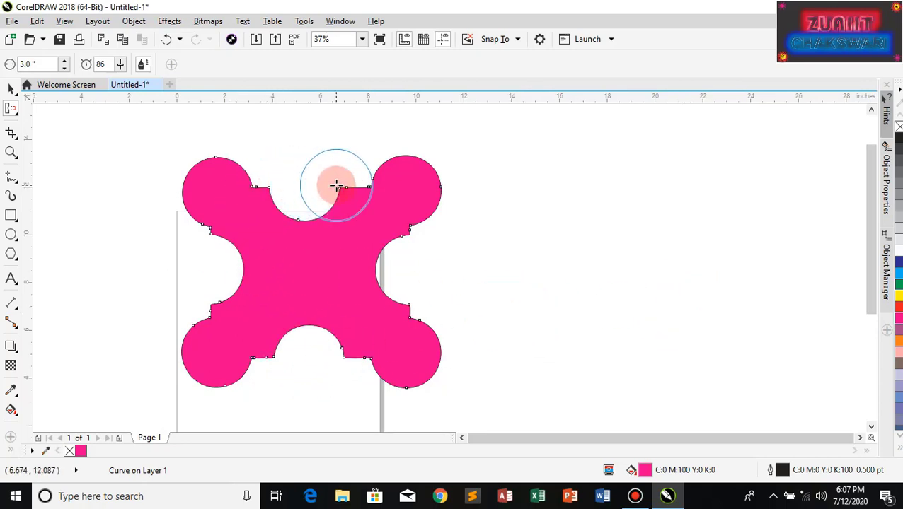
# Step: Try rotating the four-lobed shape clockwise about its centre and undo the rotation
pyautogui.click(11, 90)
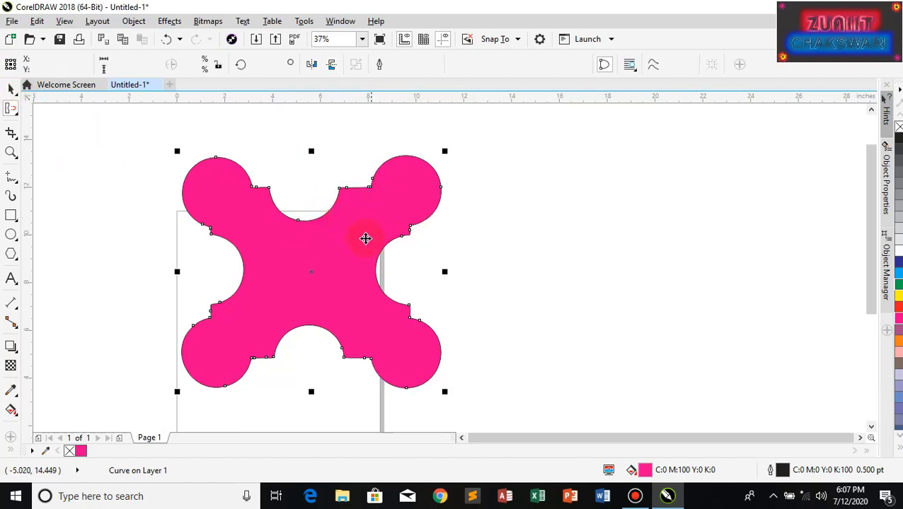
pyautogui.click(312, 271)
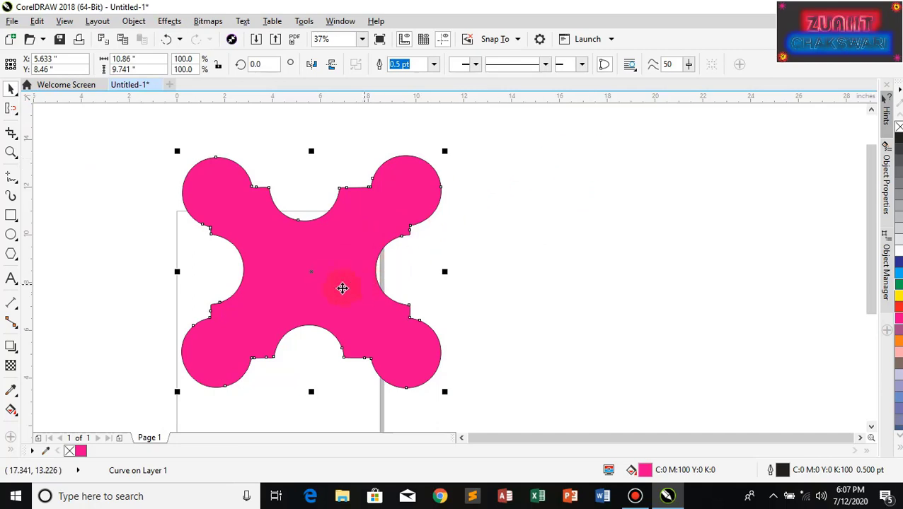
pyautogui.click(309, 275)
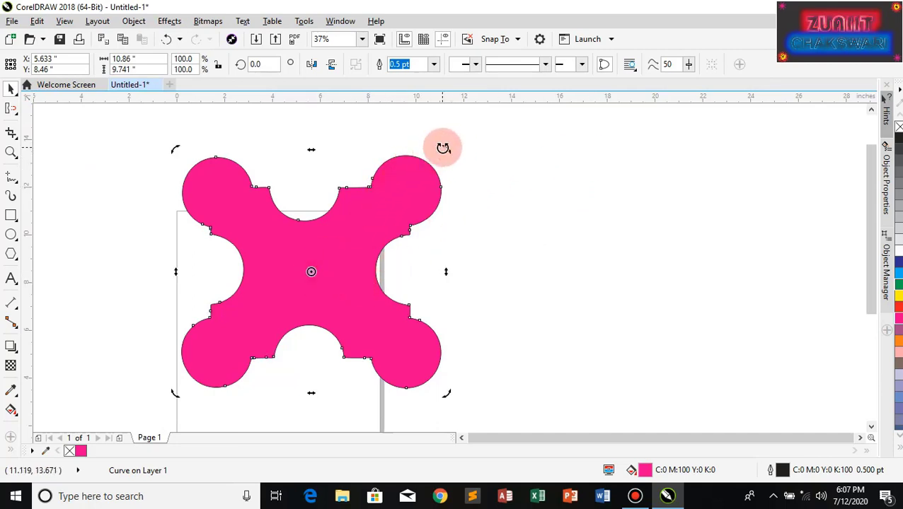
pyautogui.moveTo(443, 147); pyautogui.dragTo(493, 187)
pyautogui.moveTo(528, 238); pyautogui.dragTo(537, 281)
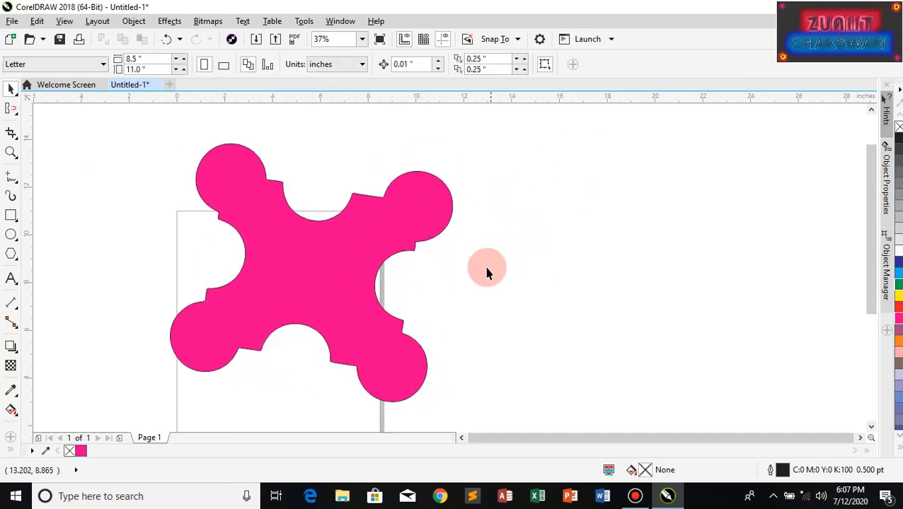
pyautogui.hotkey('ctrl', 'z')
pyautogui.click(311, 268)
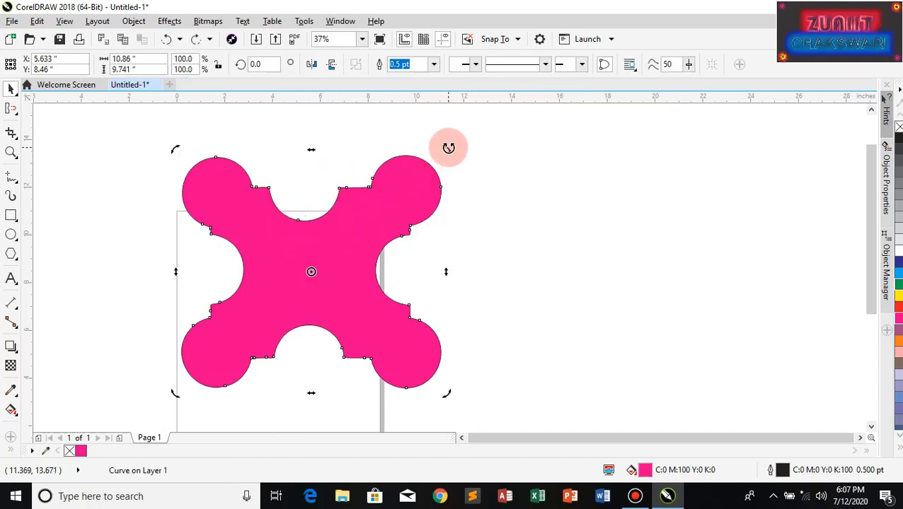
pyautogui.moveTo(448, 148); pyautogui.dragTo(475, 191)
pyautogui.click(361, 240)
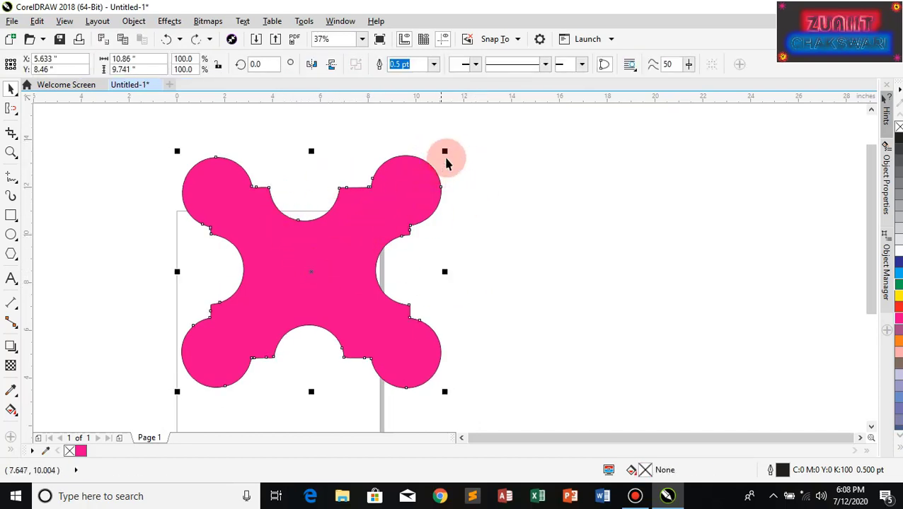
# Step: Create a copy of the shape rotated about its centre to roughly 318.6 degrees and repeat the rotated duplication four times
pyautogui.click(366, 240)
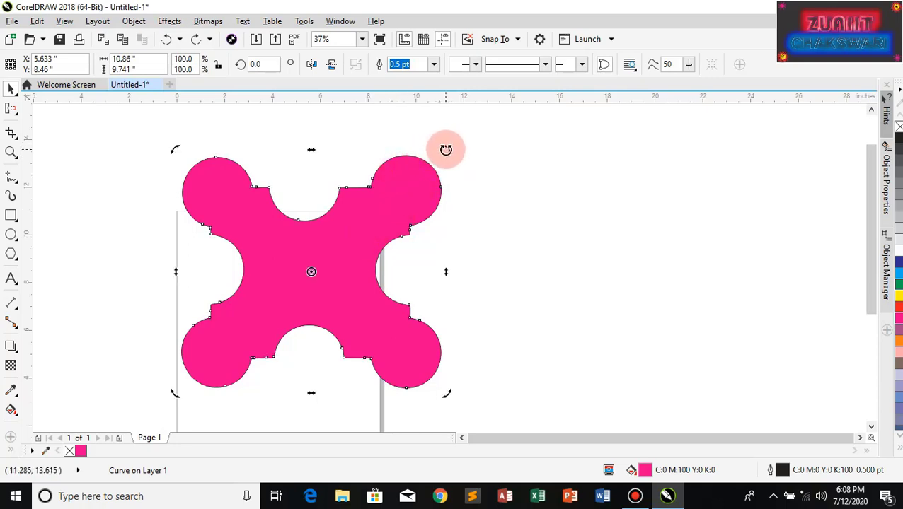
pyautogui.moveTo(445, 149); pyautogui.dragTo(479, 275)
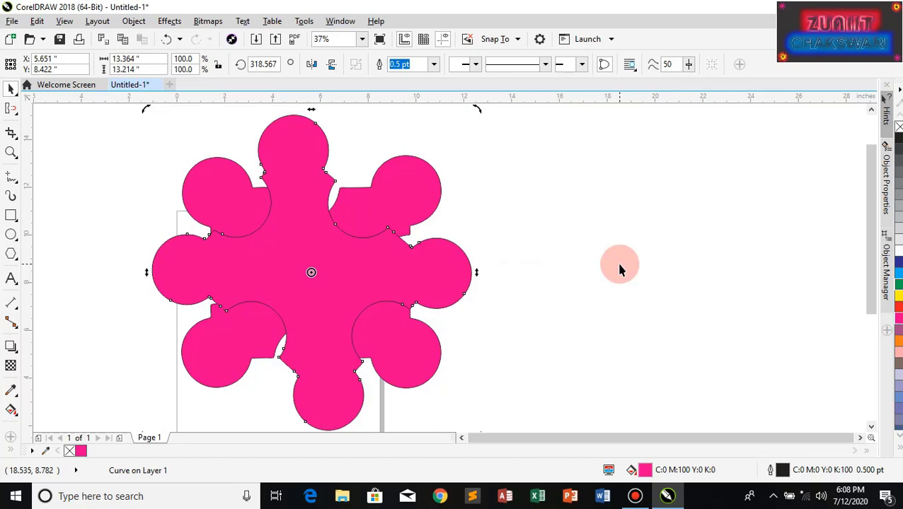
pyautogui.hotkey('ctrl', 'r')
pyautogui.hotkey('ctrl', 'r')
pyautogui.hotkey('ctrl', 'r')
pyautogui.hotkey('ctrl', 'r')
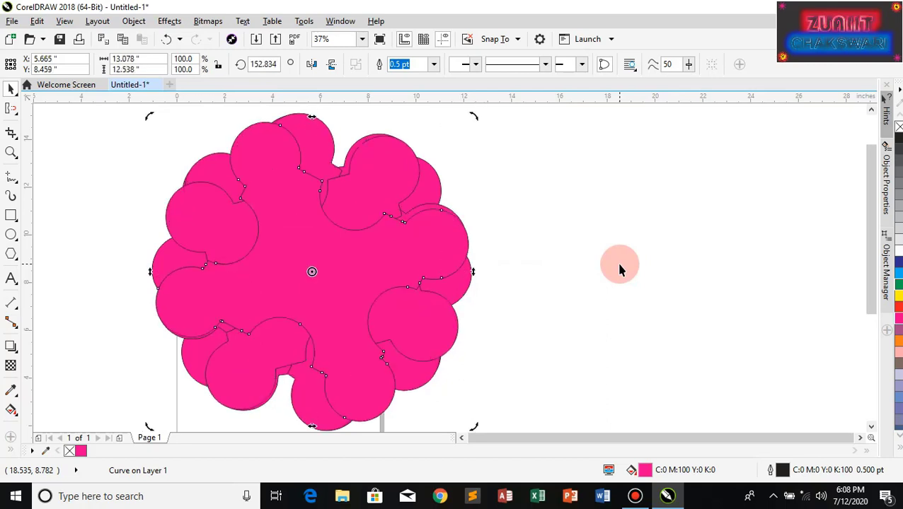
# Step: Fill the topmost copy yellow, and the copies beneath it light blue, dark blue and purple
pyautogui.click(896, 296)
pyautogui.click(377, 177)
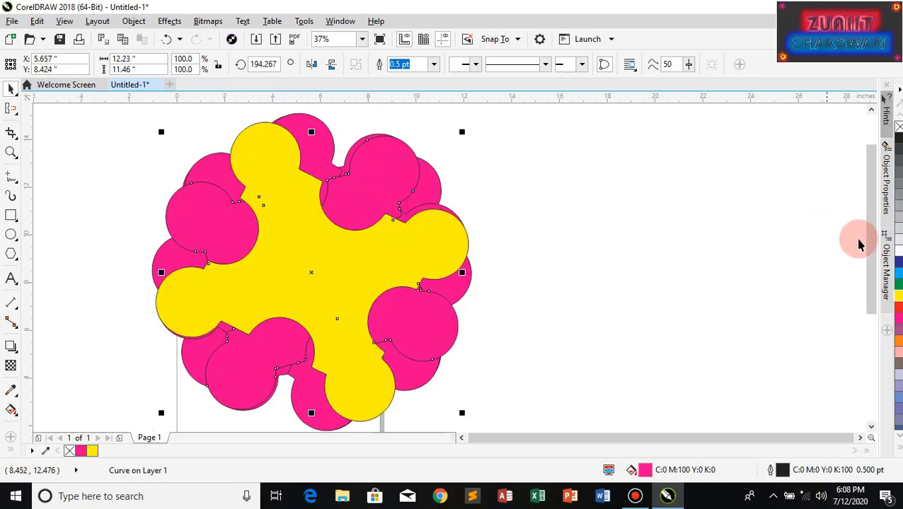
pyautogui.click(332, 150)
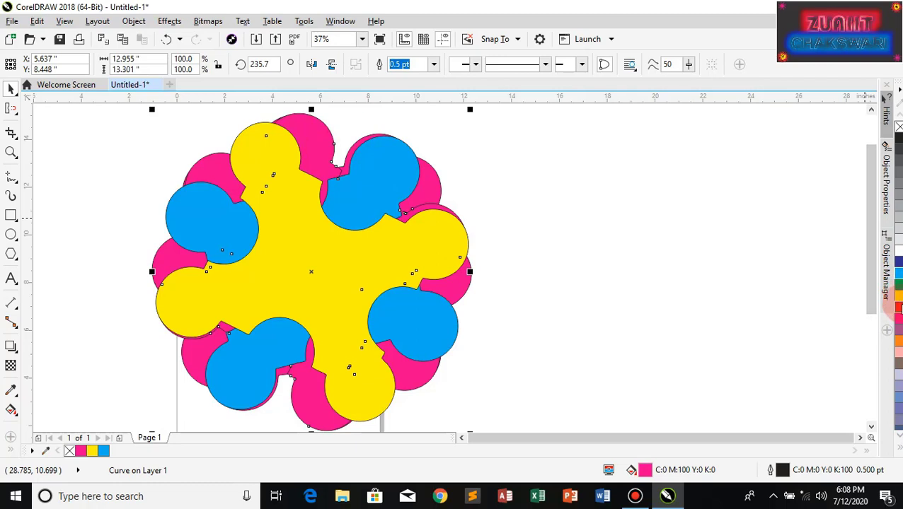
pyautogui.click(899, 263)
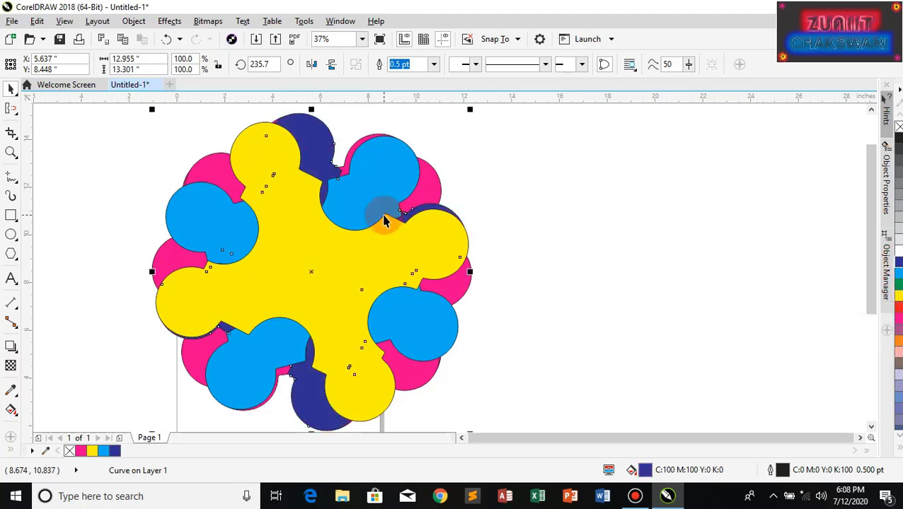
pyautogui.click(221, 175)
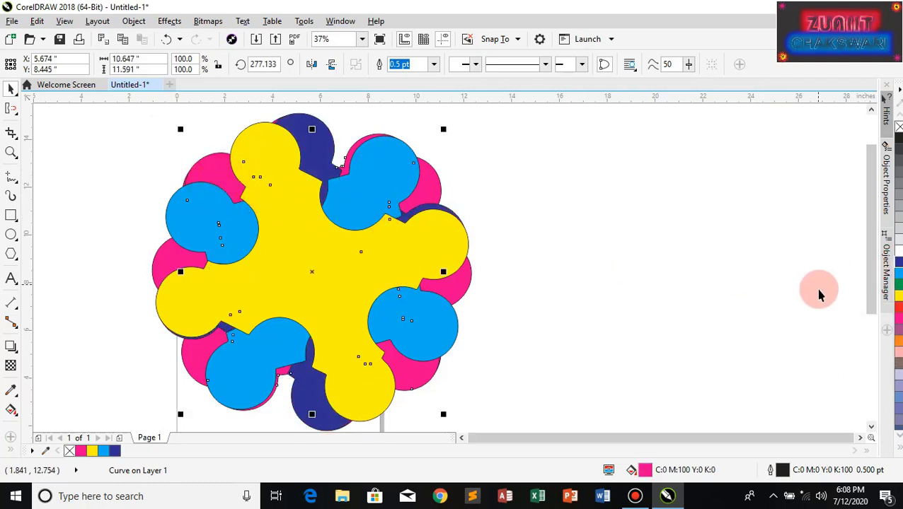
pyautogui.click(899, 339)
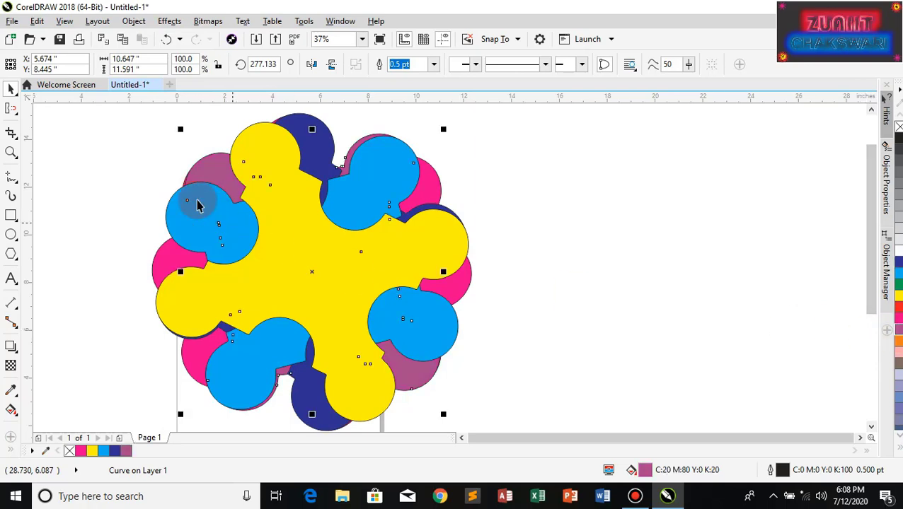
pyautogui.click(141, 162)
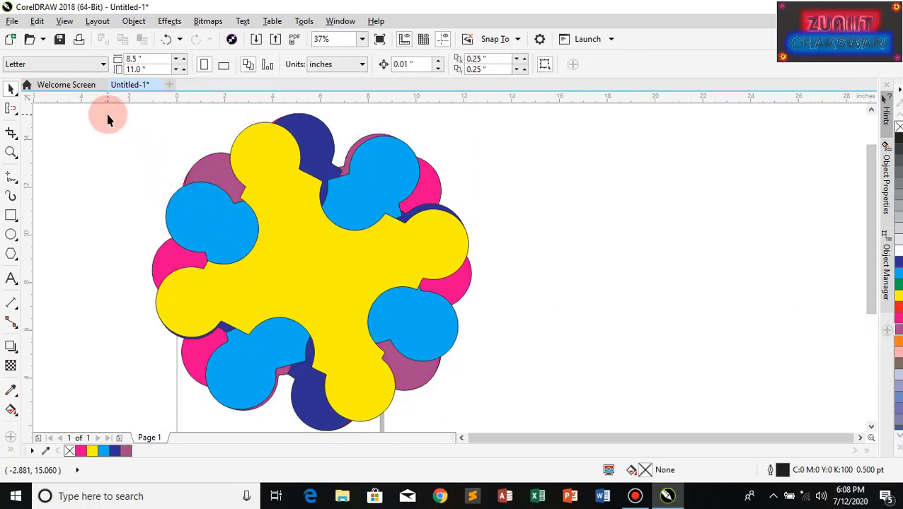
# Step: Try combining all the overlapping shapes into one curve with a green fill, and undo both changes
pyautogui.moveTo(108, 119); pyautogui.dragTo(540, 445)
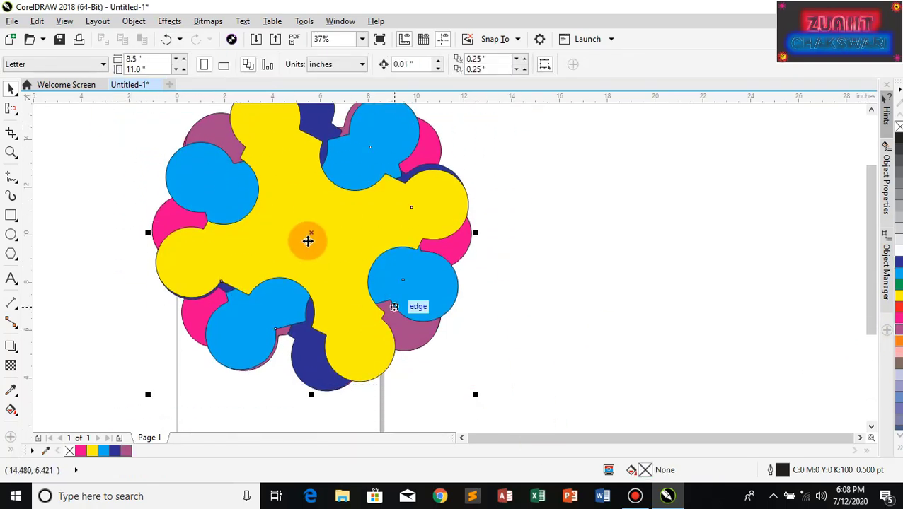
pyautogui.scroll(-2, 645, 278)
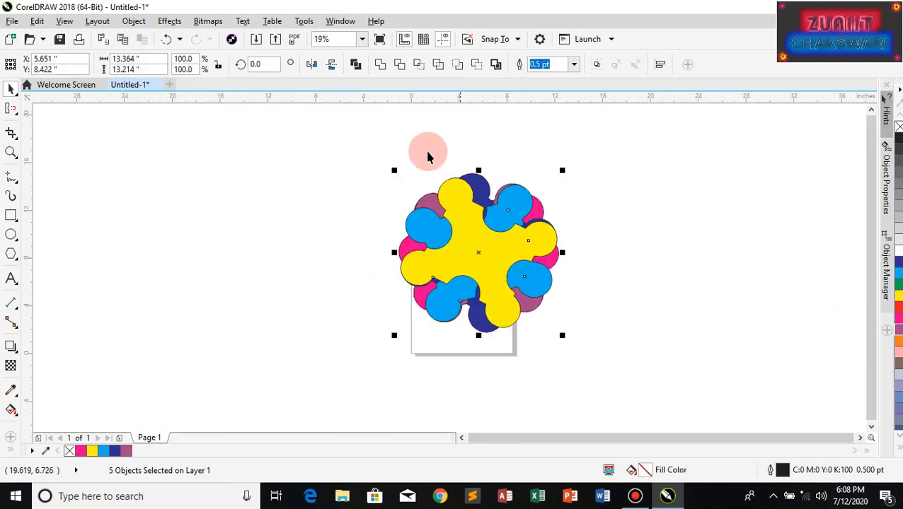
pyautogui.moveTo(427, 157); pyautogui.dragTo(309, 148)
pyautogui.moveTo(676, 416); pyautogui.dragTo(676, 416)
pyautogui.click(356, 65)
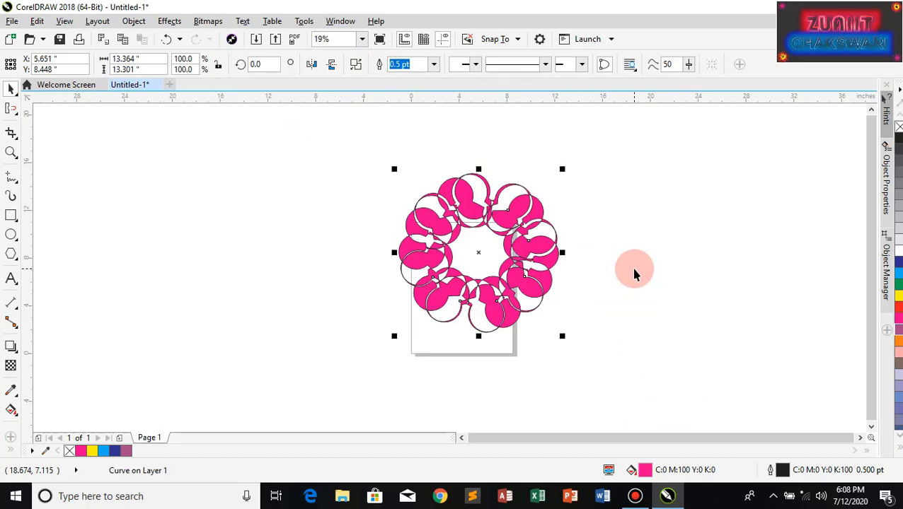
pyautogui.click(898, 285)
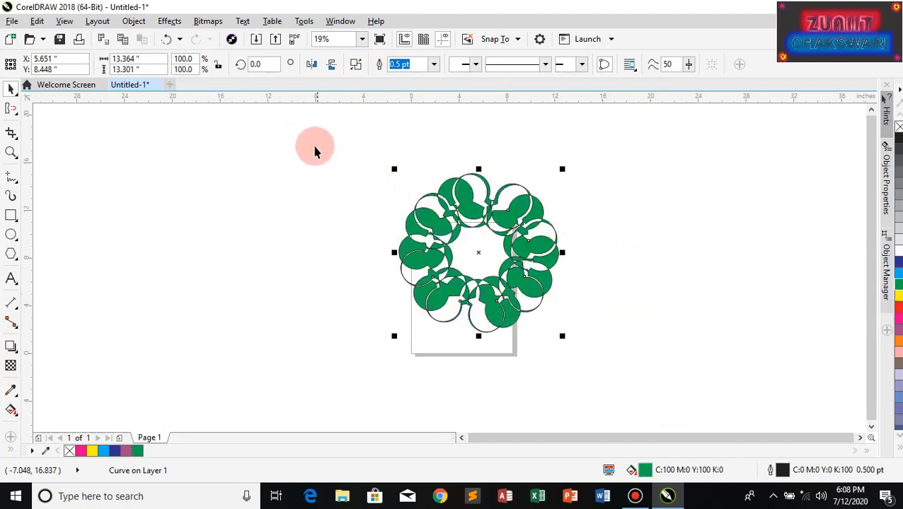
pyautogui.hotkey('ctrl', 'z')
pyautogui.hotkey('ctrl', 'z')
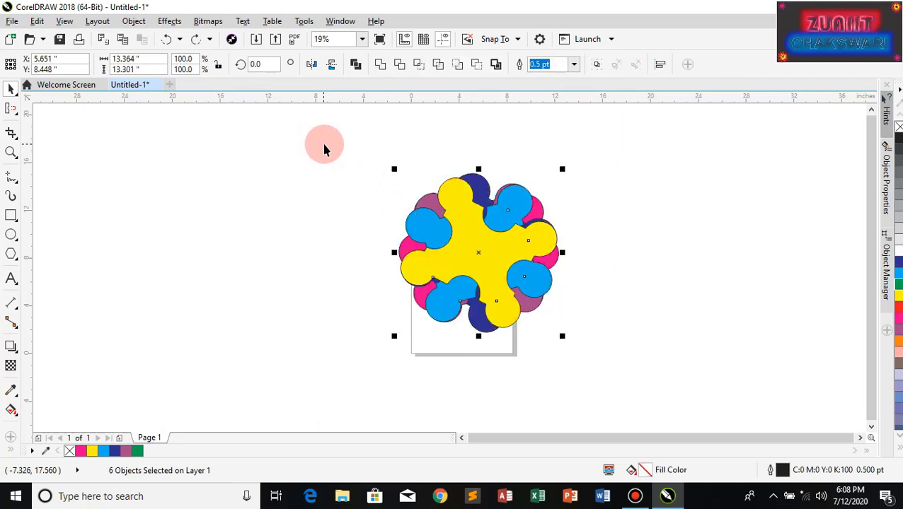
# Step: Weld all the selected overlapping coloured shapes into a single scalloped flower shape
pyautogui.moveTo(611, 387); pyautogui.dragTo(610, 382)
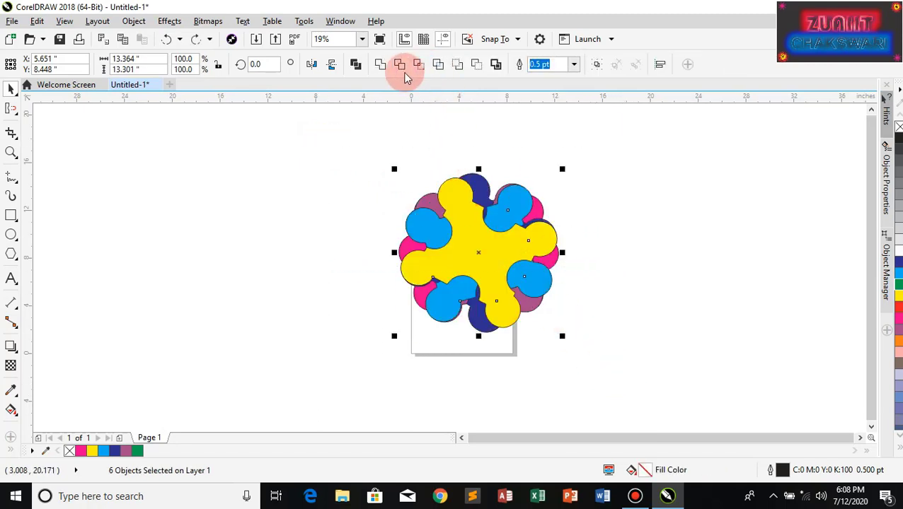
pyautogui.click(380, 64)
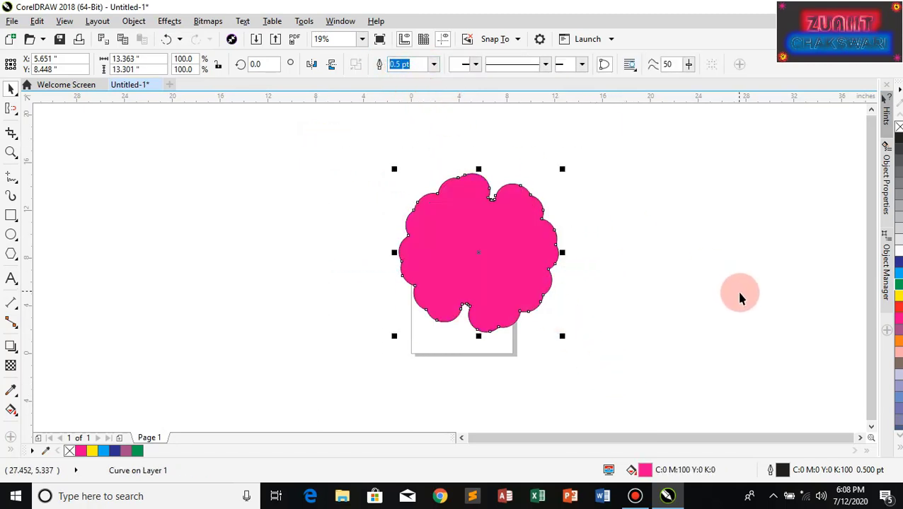
# Step: Undo the weld, try creating a boundary outline around the six overlapping shapes, and undo that too
pyautogui.hotkey('ctrl', 'z')
pyautogui.click(439, 66)
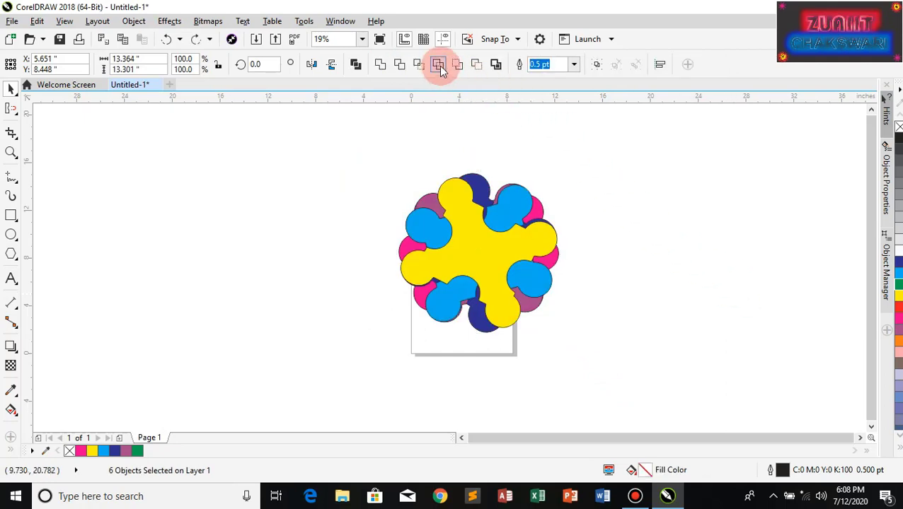
pyautogui.click(495, 64)
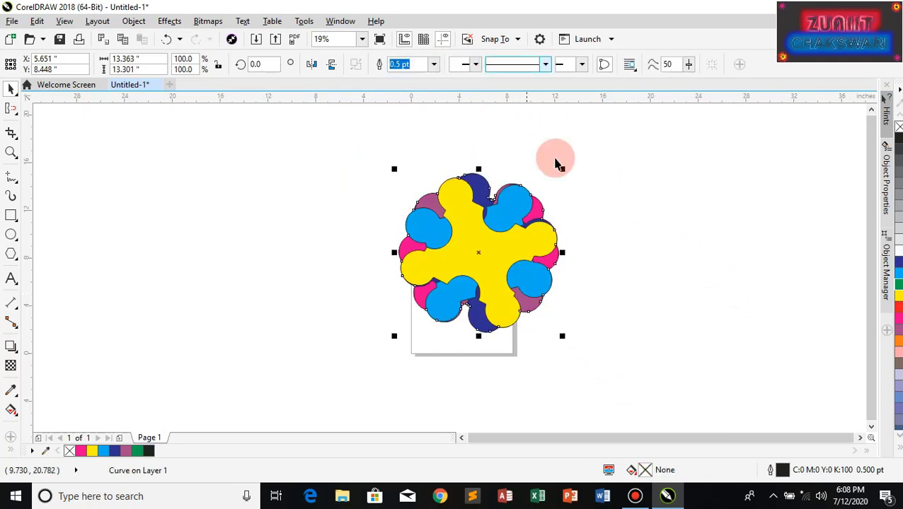
pyautogui.hotkey('ctrl', 'z')
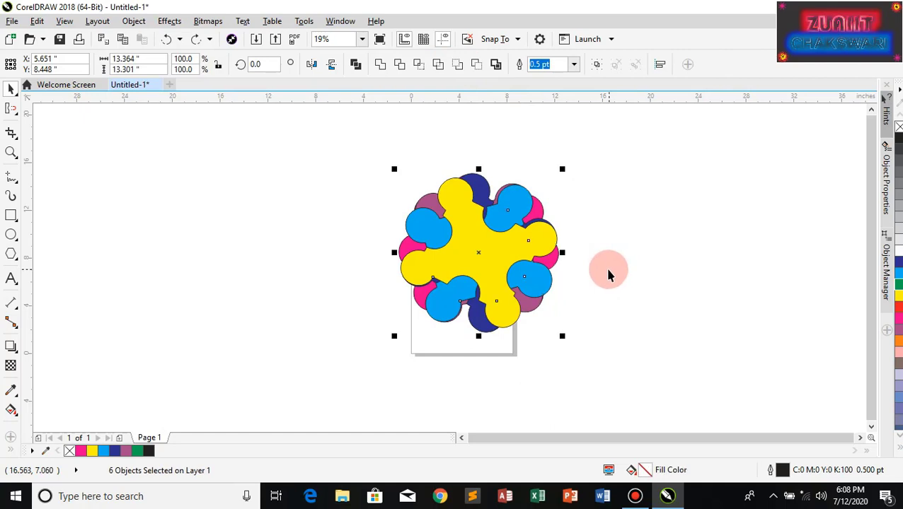
# Step: Undo the flower's construction back to the empty page, and redo only until the original wide magenta rectangle is restored
pyautogui.hotkey('ctrl', 'z')
pyautogui.hotkey('ctrl', 'z')
pyautogui.hotkey('ctrl', 'z')
pyautogui.hotkey('ctrl', 'z')
pyautogui.hotkey('ctrl', 'z')
pyautogui.hotkey('ctrl', 'z')
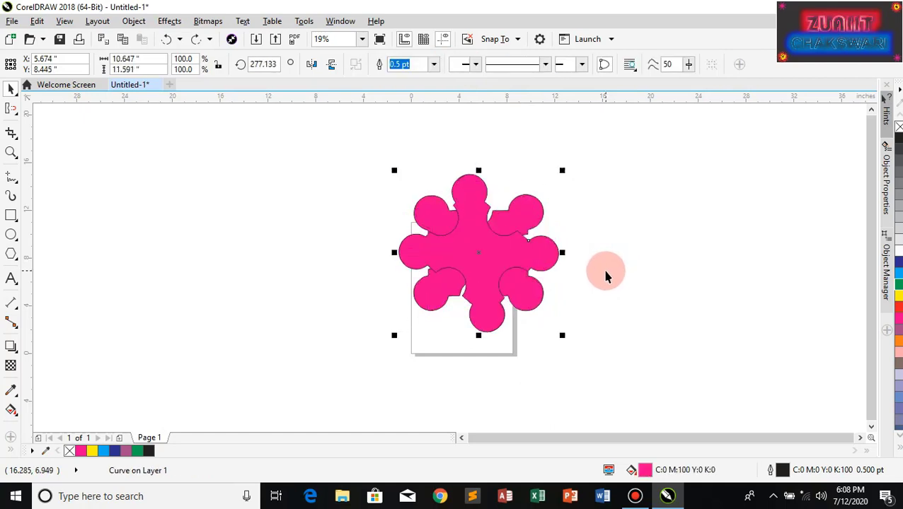
pyautogui.hotkey('ctrl', 'z')
pyautogui.hotkey('ctrl', 'z')
pyautogui.hotkey('ctrl', 'z')
pyautogui.hotkey('ctrl', 'z')
pyautogui.hotkey('ctrl', 'z')
pyautogui.hotkey('ctrl', 'z')
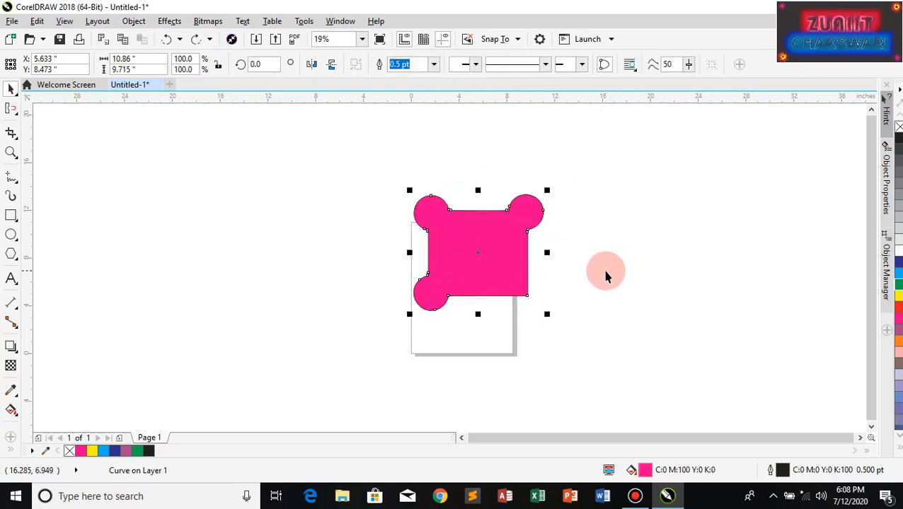
pyautogui.hotkey('ctrl', 'z')
pyautogui.hotkey('ctrl', 'z')
pyautogui.hotkey('ctrl', 'z')
pyautogui.hotkey('ctrl', 'z')
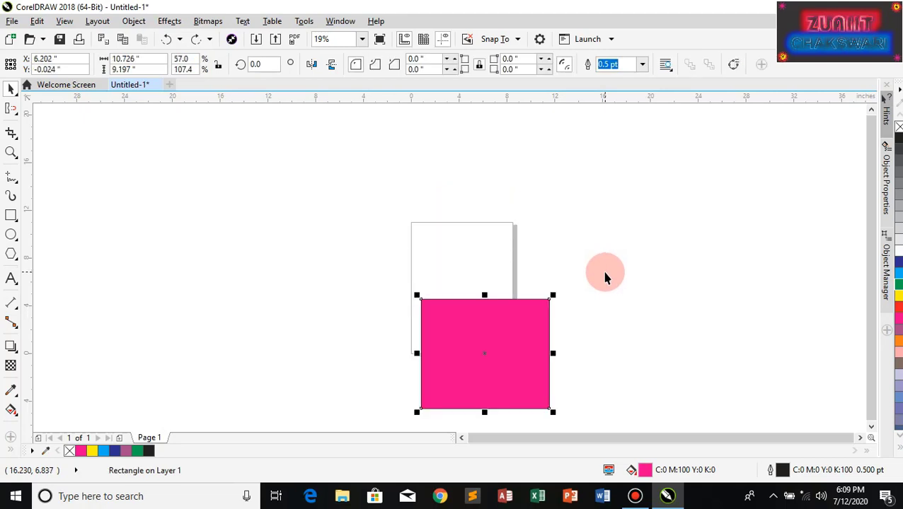
pyautogui.hotkey('ctrl', 'z')
pyautogui.hotkey('ctrl', 'z')
pyautogui.hotkey('ctrl', 'z')
pyautogui.hotkey('ctrl', 'z')
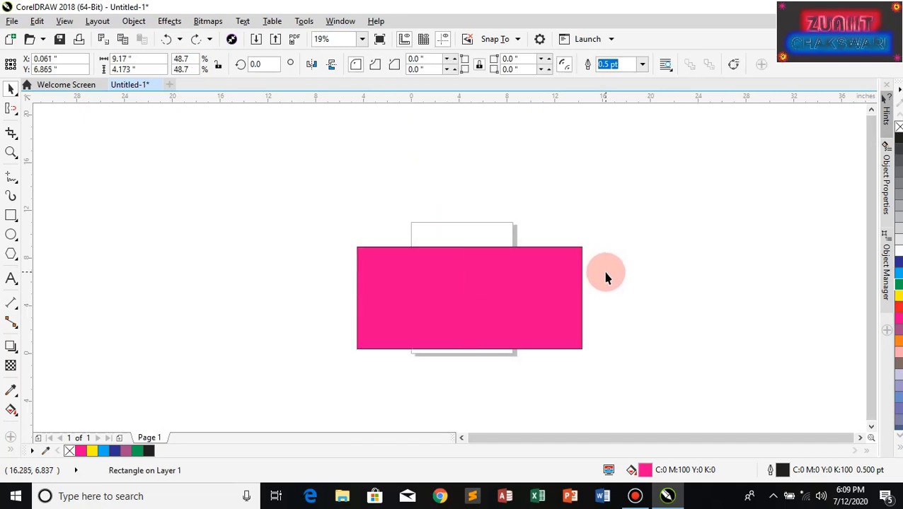
pyautogui.hotkey('ctrl', 'z')
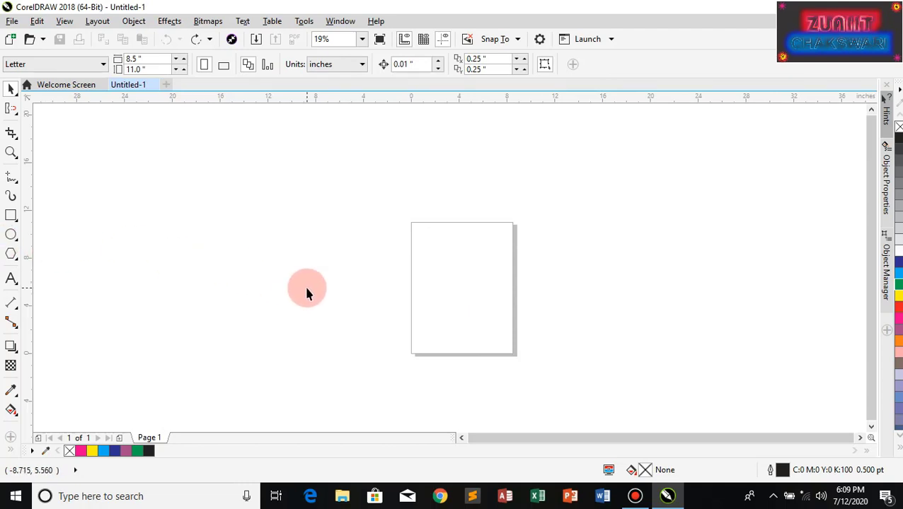
pyautogui.hotkey('ctrl', 'shift', 'z')
pyautogui.hotkey('ctrl', 'shift', 'z')
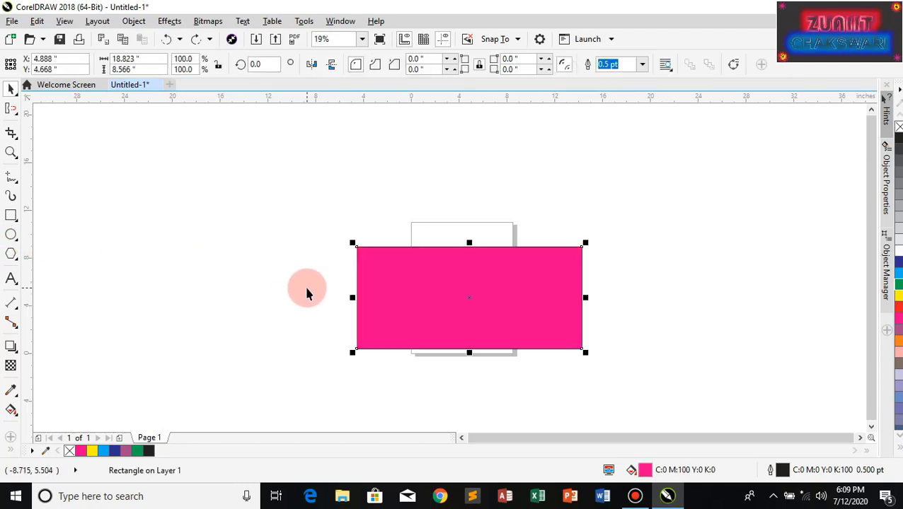
# Step: Draw a nearly horizontal two-point line about 30.6 inches long above the magenta rectangle
pyautogui.click(16, 182)
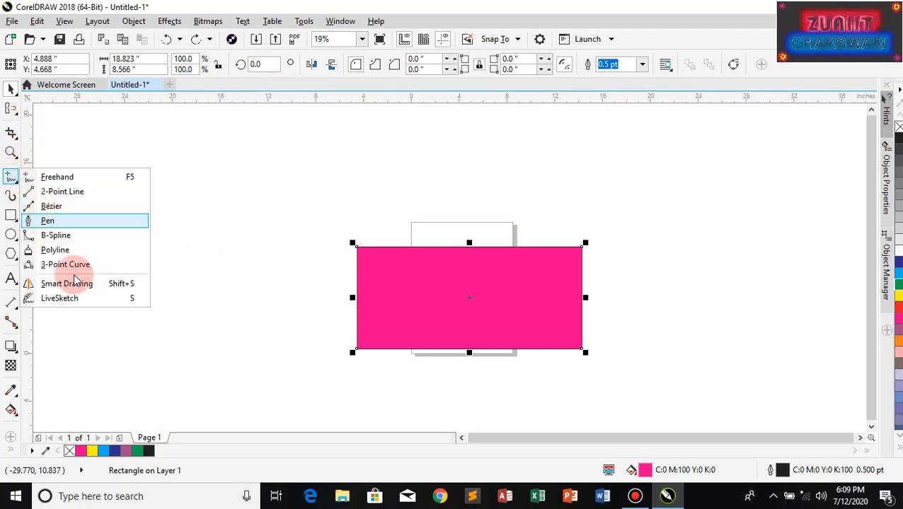
pyautogui.click(44, 192)
pyautogui.moveTo(281, 179); pyautogui.dragTo(648, 174)
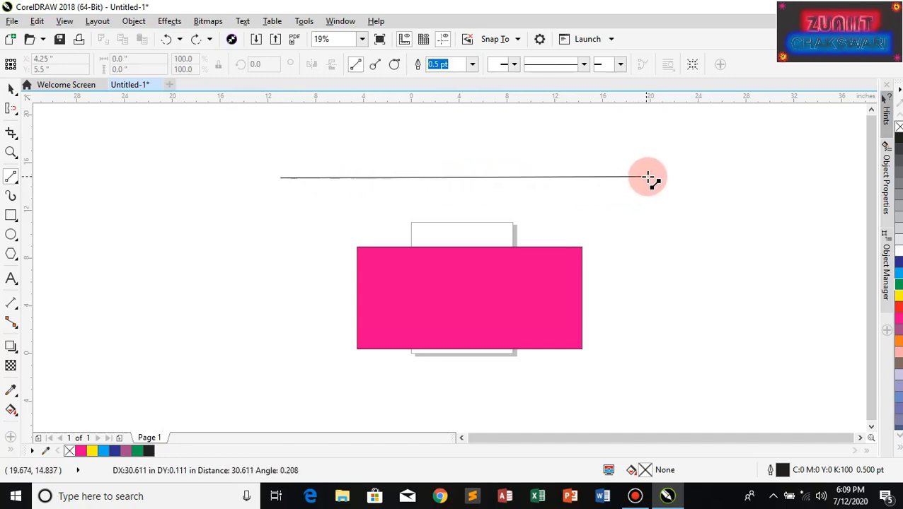
pyautogui.click(648, 177)
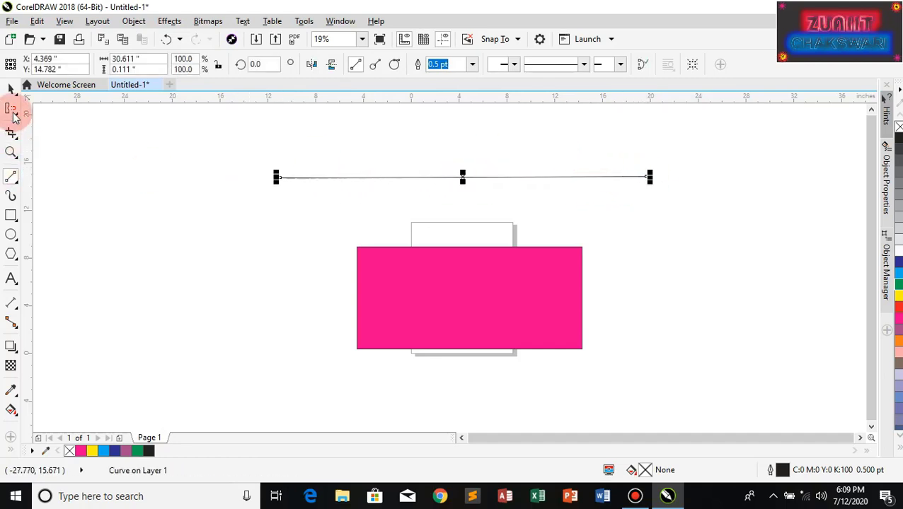
# Step: Try bending the straight line into alternating semicircular waves using the Repel brush with its 3-inch nib
pyautogui.click(12, 109)
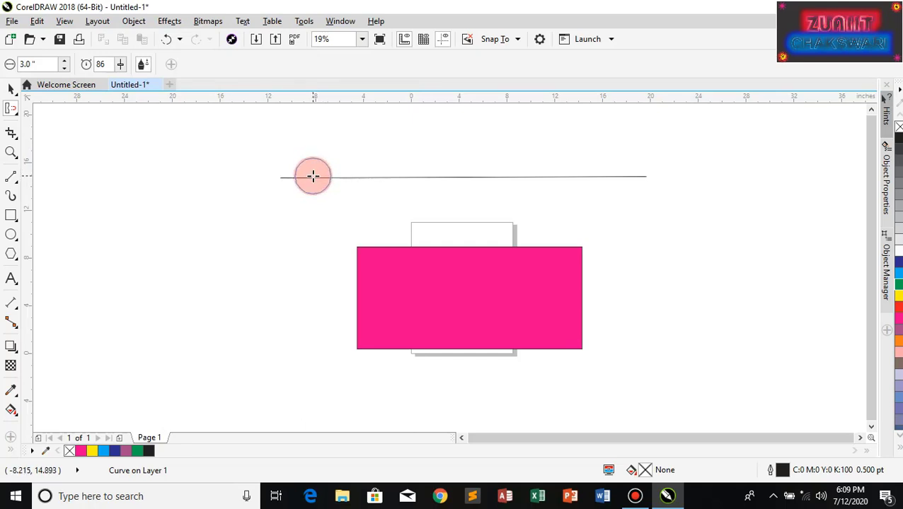
pyautogui.click(310, 176)
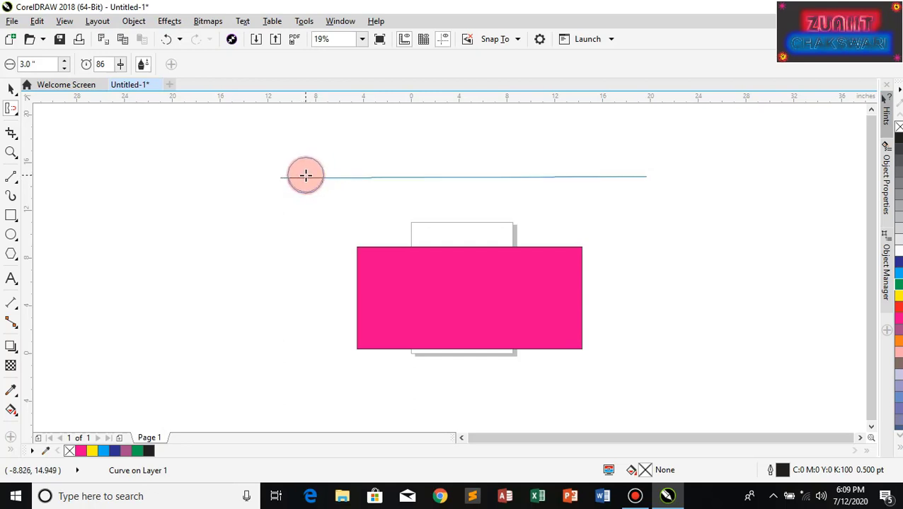
pyautogui.moveTo(305, 176); pyautogui.dragTo(377, 177)
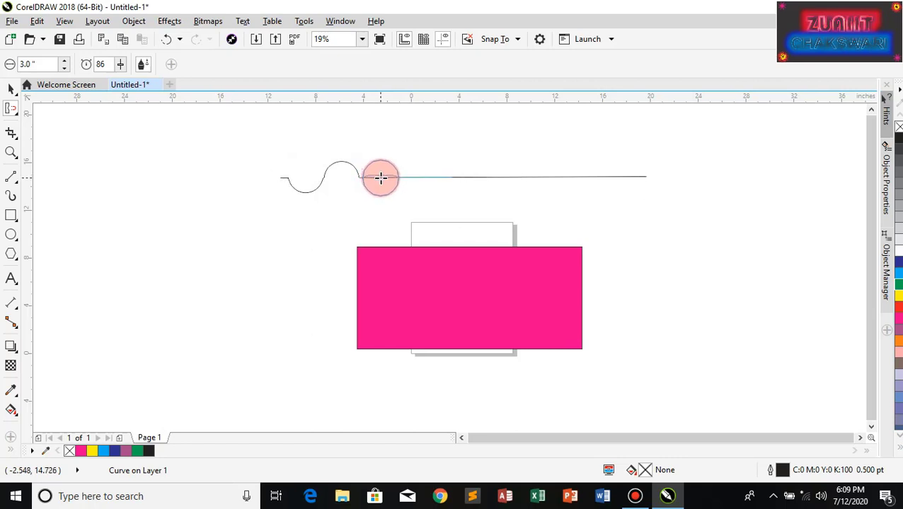
pyautogui.moveTo(381, 179)
pyautogui.mouseDown()
pyautogui.moveTo(460, 181)
pyautogui.moveTo(450, 178)
pyautogui.mouseUp()
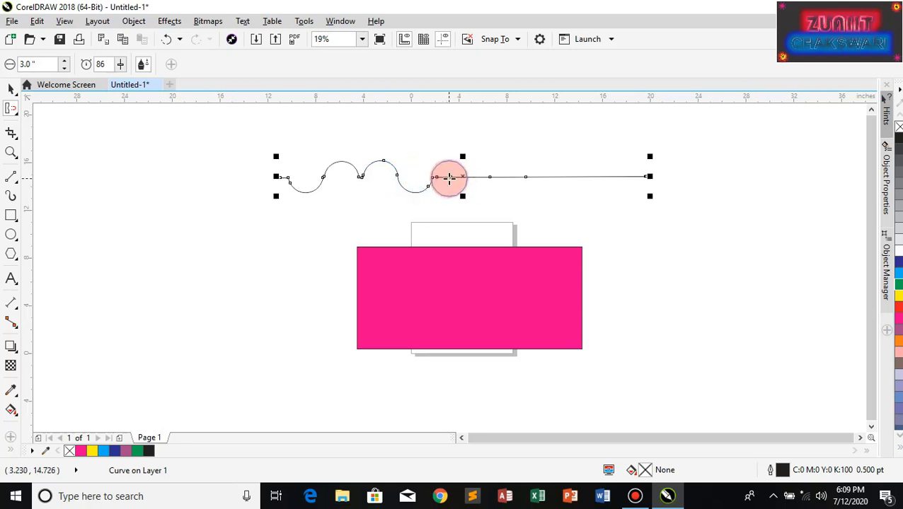
pyautogui.moveTo(447, 178); pyautogui.dragTo(450, 177)
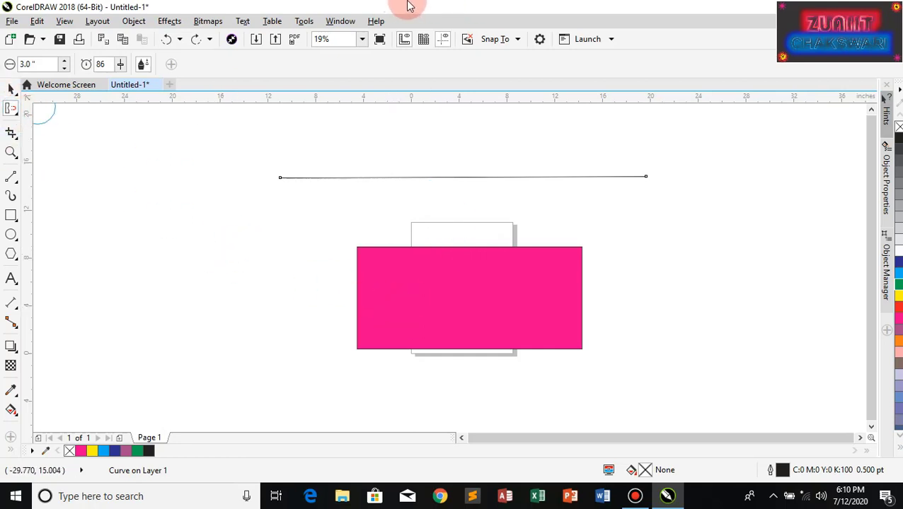
# Step: Switch to the Smudge tool and set its nib size to 0.5 inches for working on the magenta rectangle
pyautogui.moveTo(405, 6)
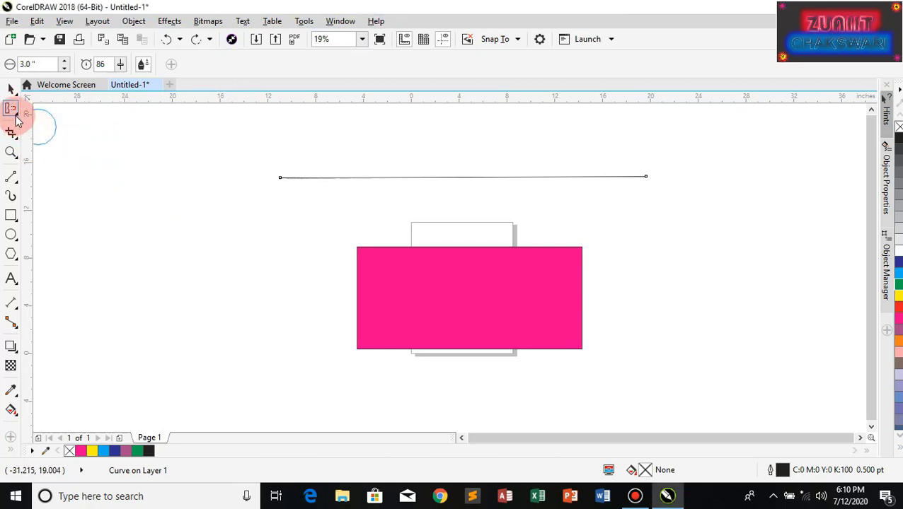
pyautogui.moveTo(17, 120)
pyautogui.mouseDown()
pyautogui.moveTo(55, 174)
pyautogui.moveTo(59, 203)
pyautogui.mouseUp()
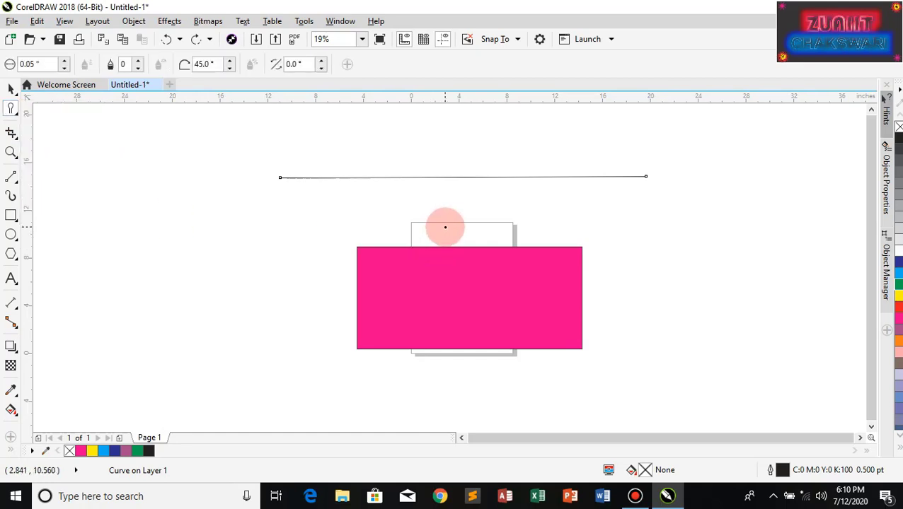
pyautogui.scroll(-3, 447, 223)
pyautogui.scroll(6, 450, 219)
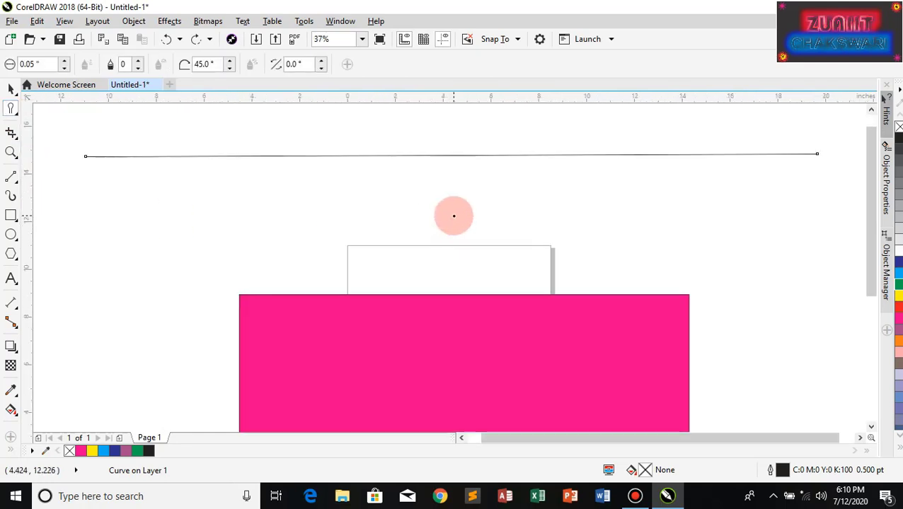
pyautogui.click(870, 427)
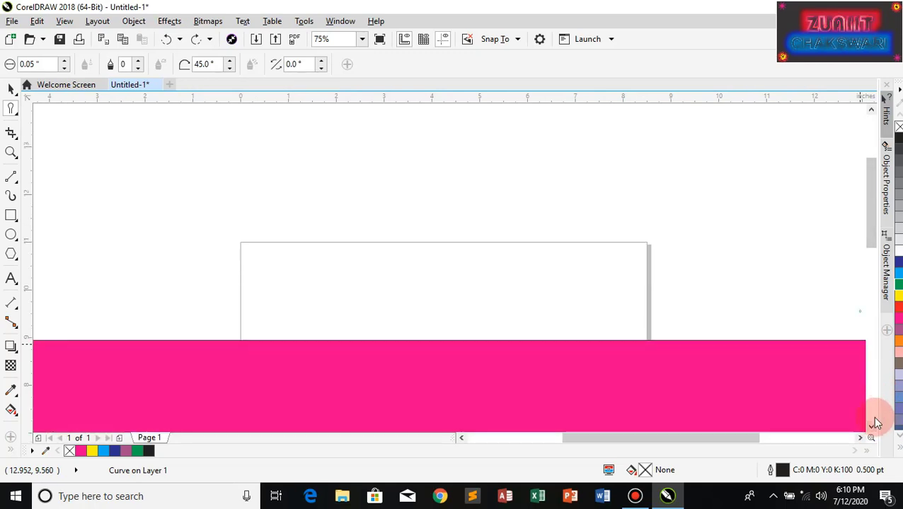
pyautogui.click(871, 427)
pyautogui.click(871, 426)
pyautogui.click(871, 427)
pyautogui.click(871, 426)
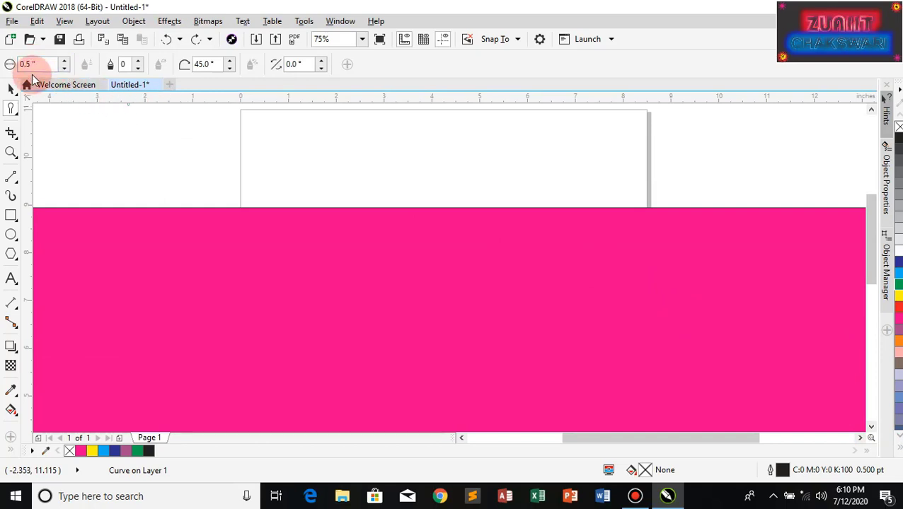
pyautogui.moveTo(334, 234); pyautogui.dragTo(303, 190)
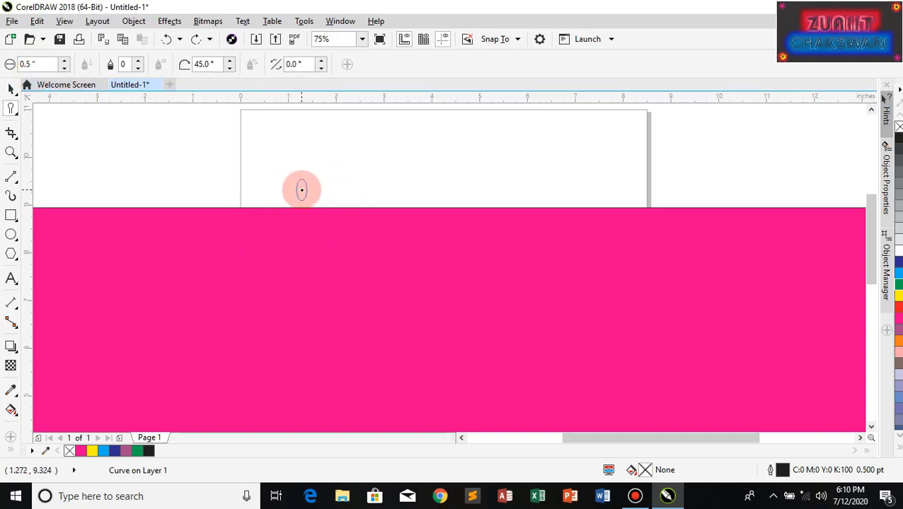
# Step: Try smudging a curved channel into the rectangle's upper edge and a bulge out of it, undoing each stroke
pyautogui.scroll(-1, 301, 190)
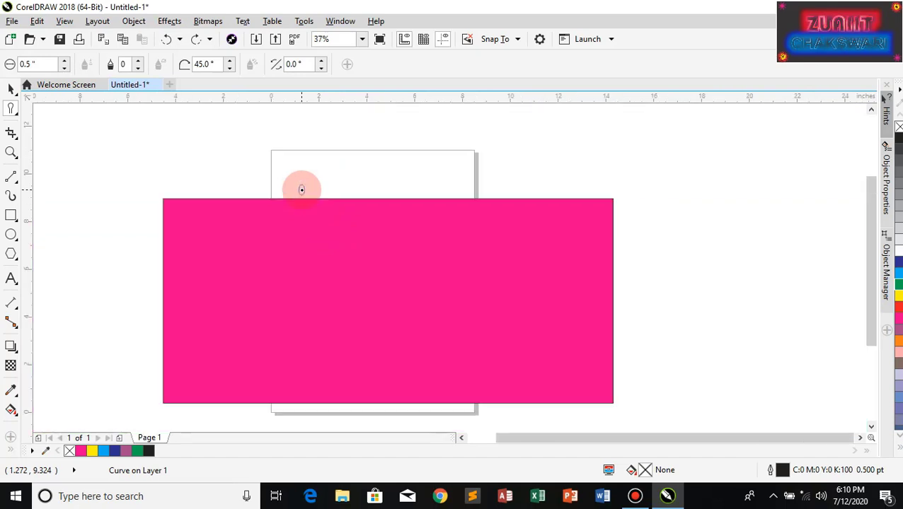
pyautogui.scroll(3, 301, 190)
pyautogui.scroll(1, 309, 187)
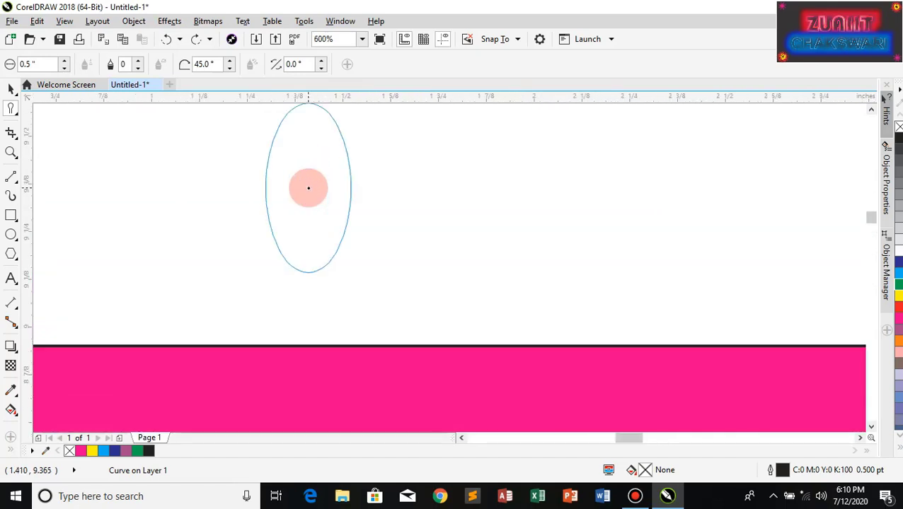
pyautogui.scroll(-1, 358, 205)
pyautogui.moveTo(376, 252)
pyautogui.mouseDown()
pyautogui.moveTo(725, 322)
pyautogui.moveTo(883, 403)
pyautogui.moveTo(890, 436)
pyautogui.moveTo(371, 157)
pyautogui.moveTo(352, 143)
pyautogui.moveTo(338, 62)
pyautogui.moveTo(334, 127)
pyautogui.moveTo(369, 261)
pyautogui.moveTo(322, 222)
pyautogui.moveTo(278, 80)
pyautogui.moveTo(323, 186)
pyautogui.moveTo(409, 298)
pyautogui.moveTo(578, 376)
pyautogui.moveTo(735, 326)
pyautogui.moveTo(767, 212)
pyautogui.moveTo(758, 219)
pyautogui.mouseUp()
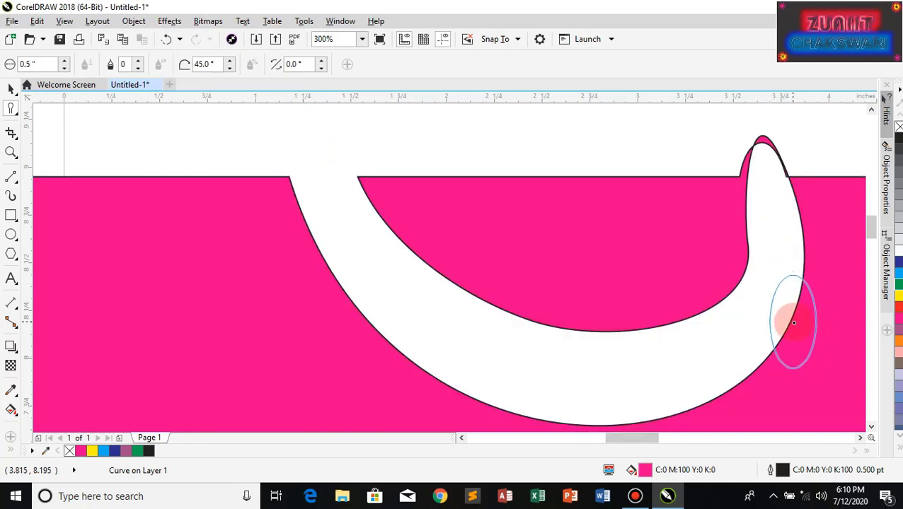
pyautogui.hotkey('ctrl', 'z')
pyautogui.moveTo(685, 252)
pyautogui.mouseDown()
pyautogui.moveTo(608, 150)
pyautogui.moveTo(522, 124)
pyautogui.moveTo(338, 115)
pyautogui.moveTo(216, 241)
pyautogui.moveTo(205, 304)
pyautogui.mouseUp()
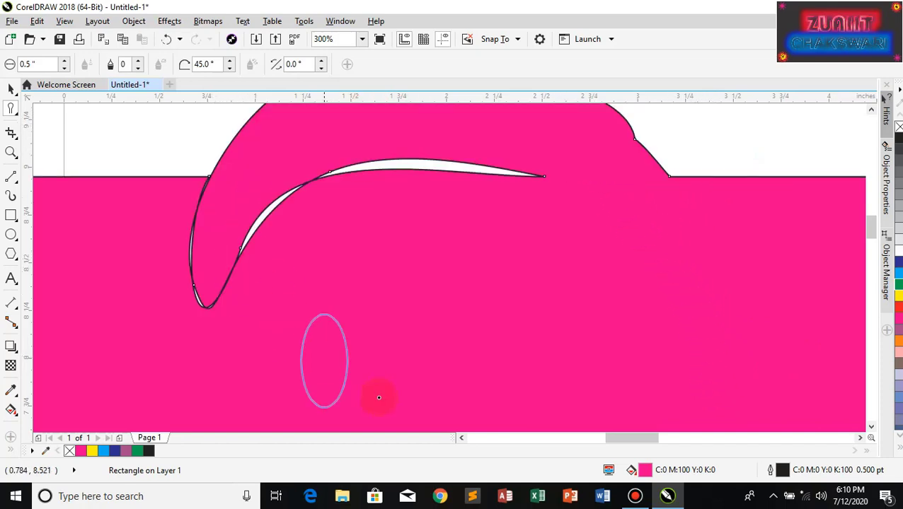
pyautogui.hotkey('ctrl', 'z')
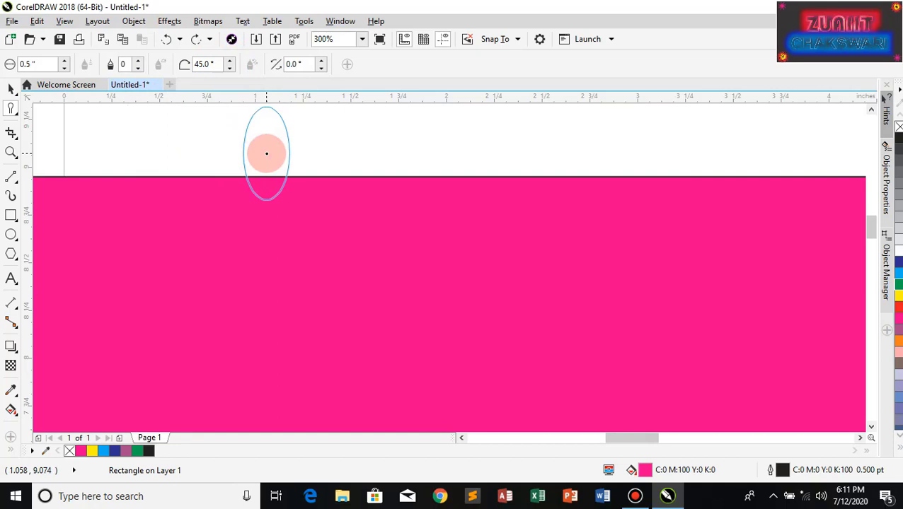
# Step: Set the Smudge tool's pen tilt to 90 degrees and check the nib outline over the rectangle's edge
pyautogui.click(203, 63)
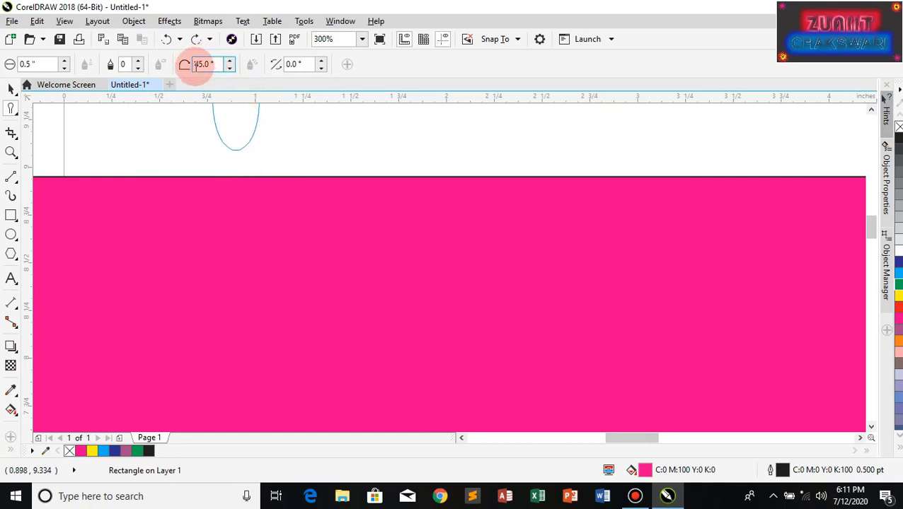
pyautogui.moveTo(234, 142); pyautogui.dragTo(198, 65)
pyautogui.click(201, 63)
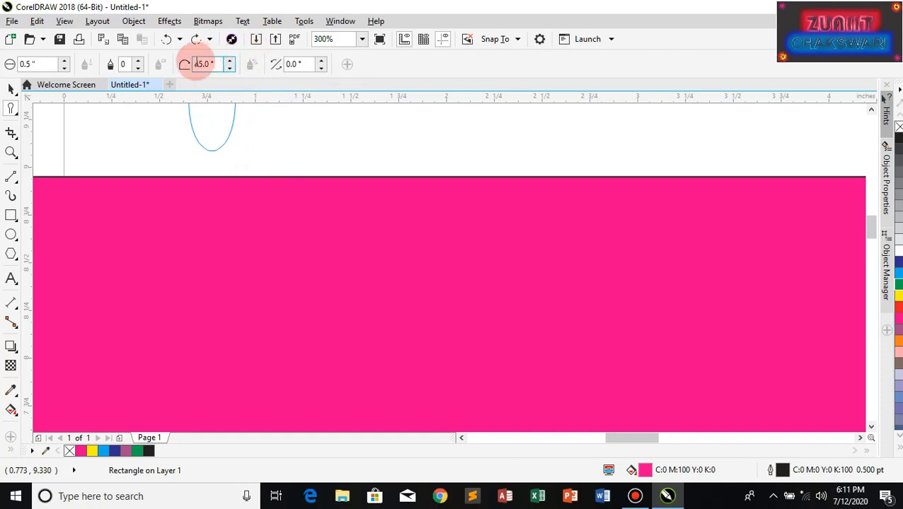
pyautogui.click(219, 162)
pyautogui.click(197, 63)
pyautogui.write('90')
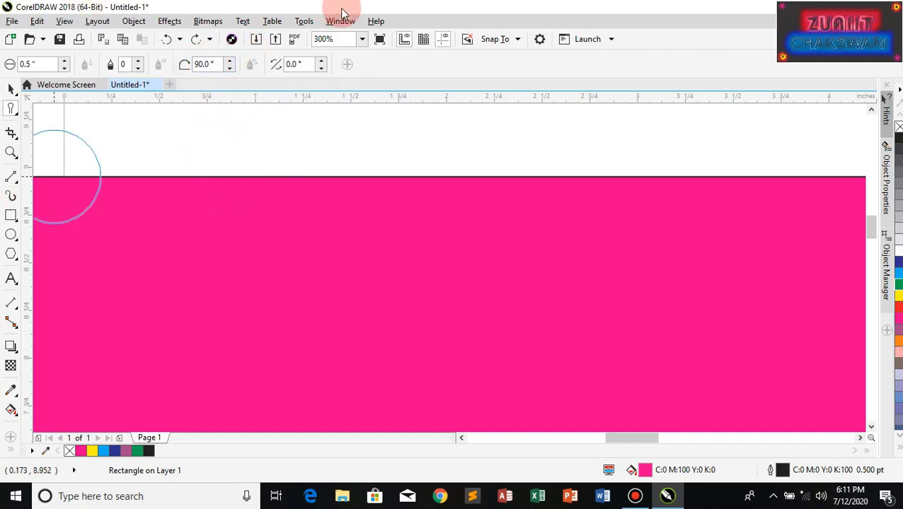
pyautogui.click(211, 272)
pyautogui.click(271, 157)
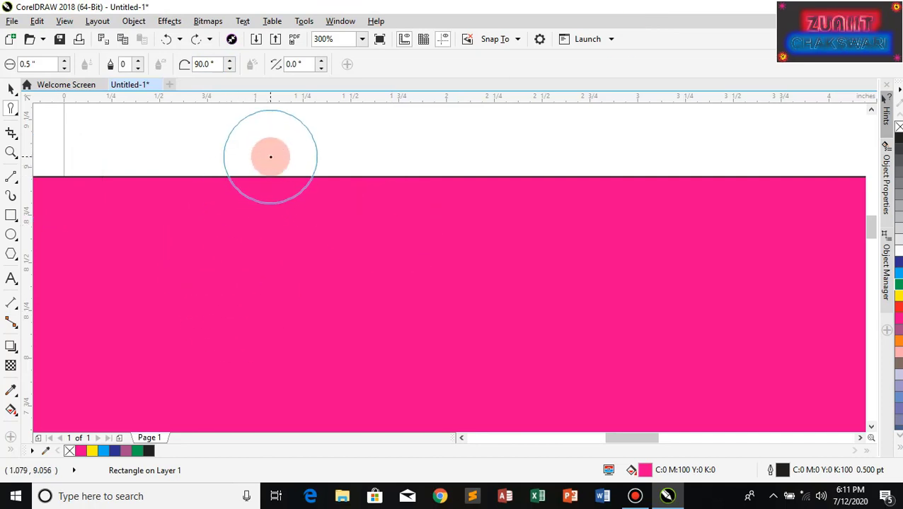
# Step: Set the Smudge tool's pen tilt to 45 degrees
pyautogui.click(201, 64)
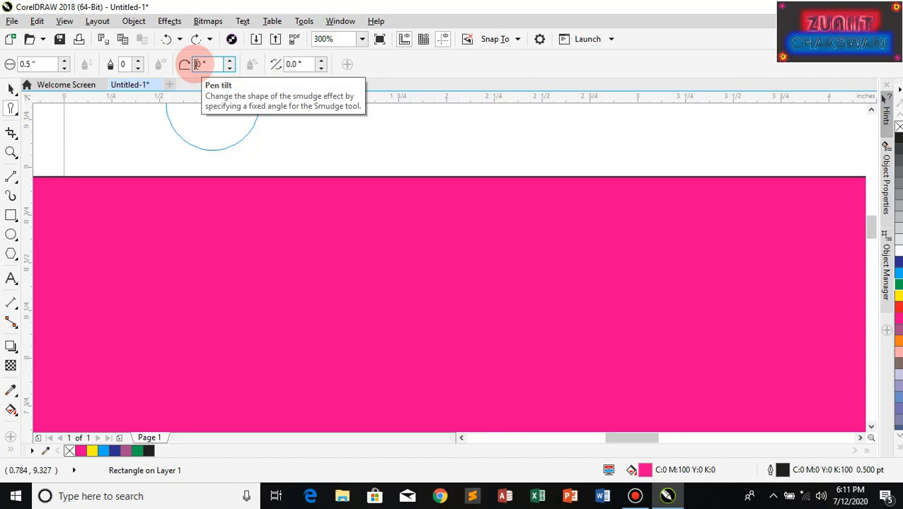
pyautogui.write('45.')
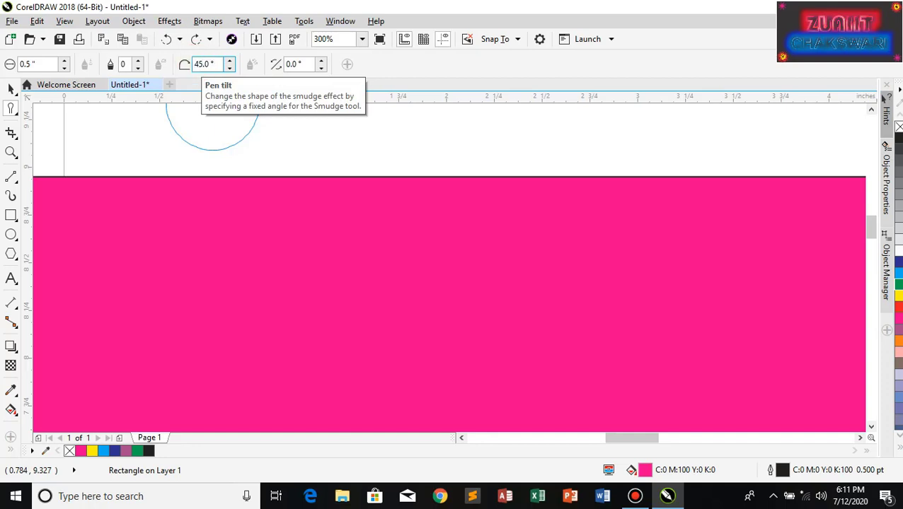
pyautogui.press('Return')
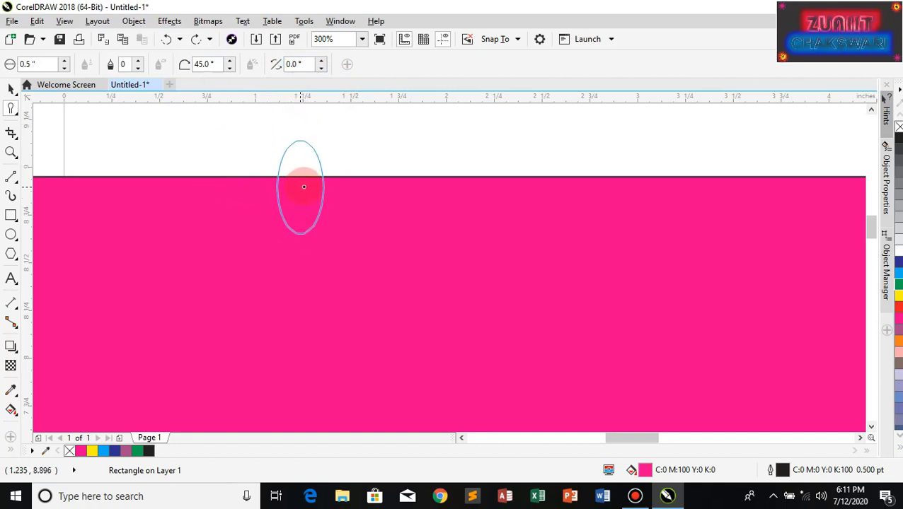
# Step: Set the Smudge tool's bearing angle to 20 degrees and try it on the rectangle's upper edge, undoing the test strokes
pyautogui.click(288, 65)
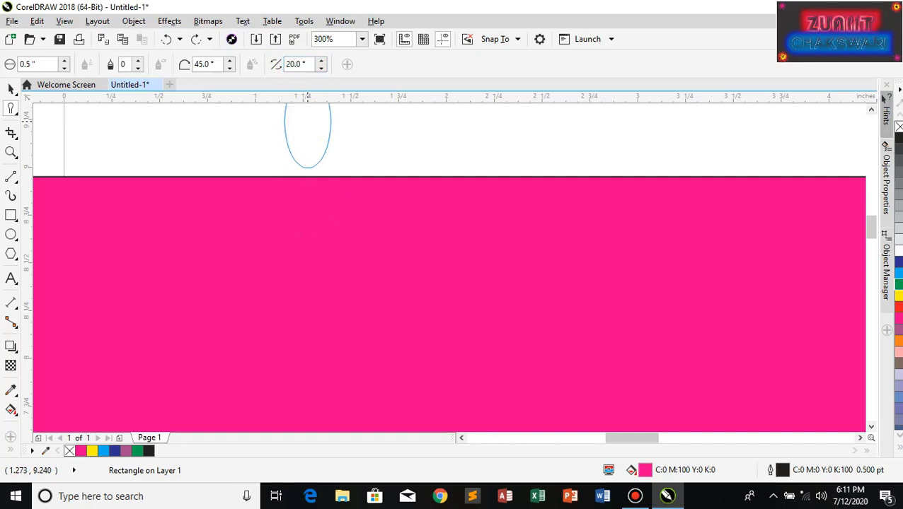
pyautogui.moveTo(364, 265)
pyautogui.mouseDown()
pyautogui.moveTo(341, 168)
pyautogui.moveTo(360, 201)
pyautogui.moveTo(358, 162)
pyautogui.mouseUp()
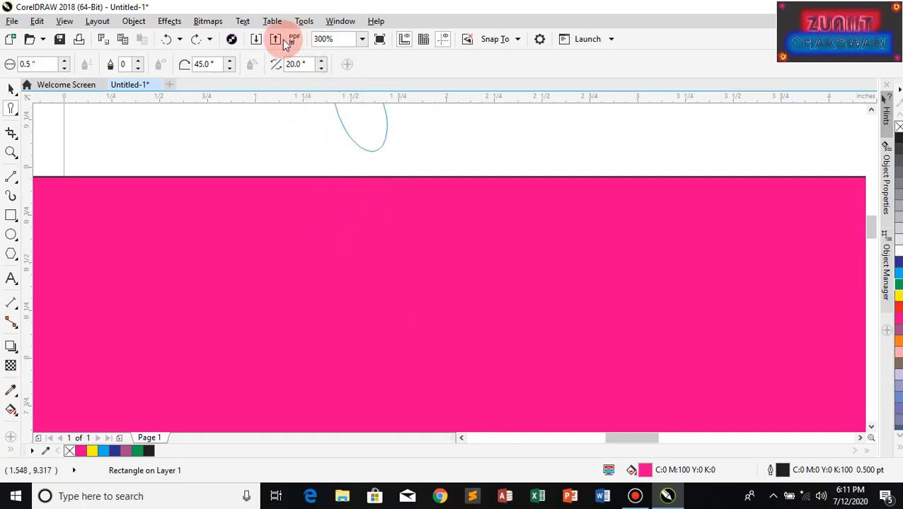
pyautogui.moveTo(357, 155); pyautogui.dragTo(362, 156)
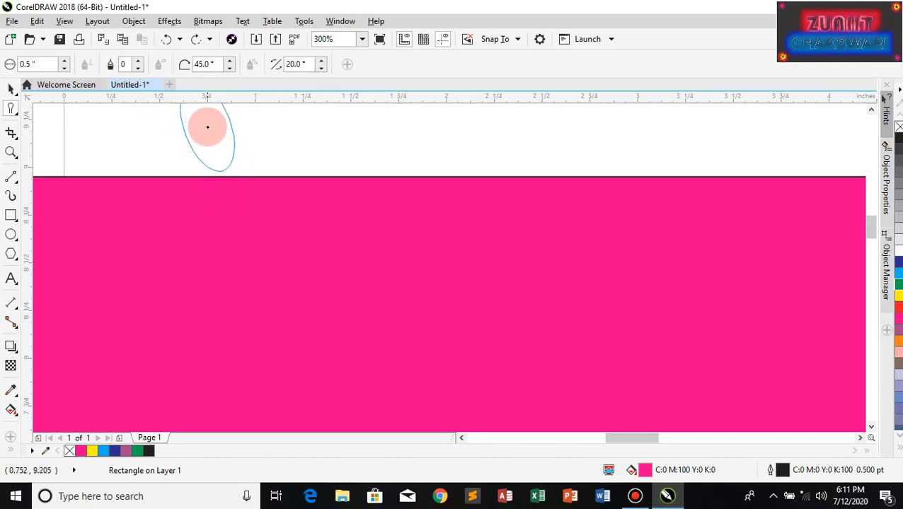
# Step: Try smudging a notch, two bulges and a long looping stroke along the rectangle's upper edge, and undo them all
pyautogui.moveTo(228, 177); pyautogui.dragTo(229, 207)
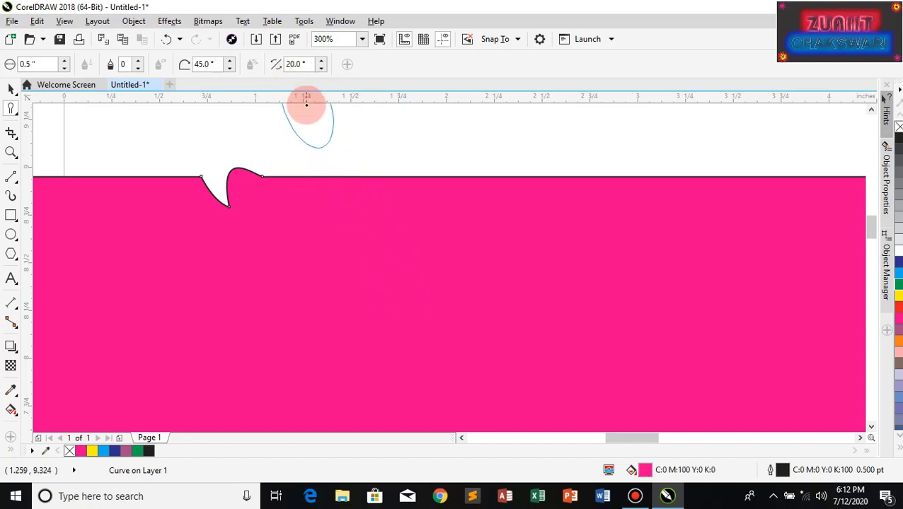
pyautogui.click(359, 248)
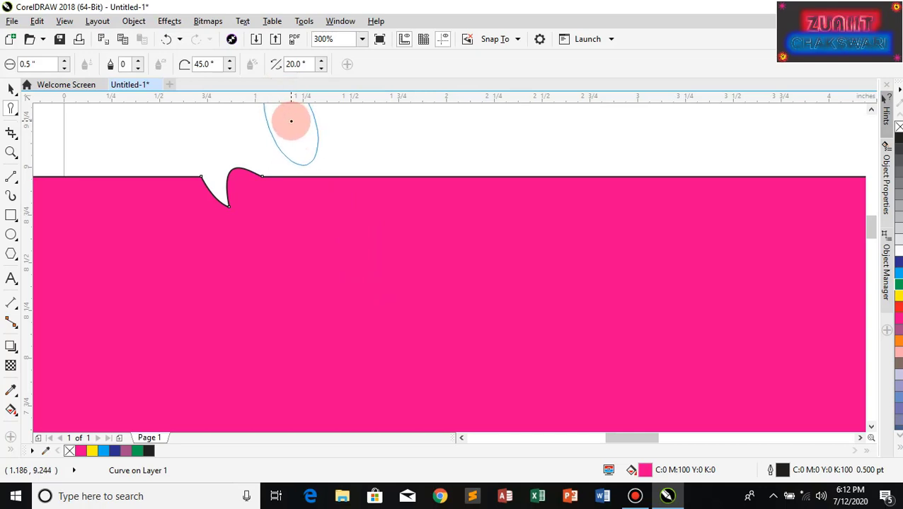
pyautogui.moveTo(290, 121)
pyautogui.mouseDown()
pyautogui.moveTo(314, 197)
pyautogui.moveTo(360, 280)
pyautogui.moveTo(425, 326)
pyautogui.mouseUp()
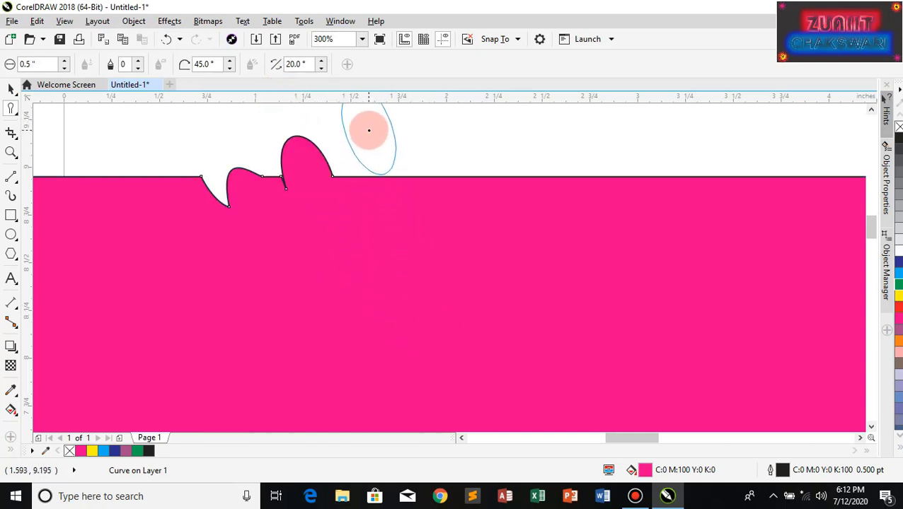
pyautogui.moveTo(369, 126)
pyautogui.mouseDown()
pyautogui.moveTo(402, 240)
pyautogui.moveTo(455, 311)
pyautogui.mouseUp()
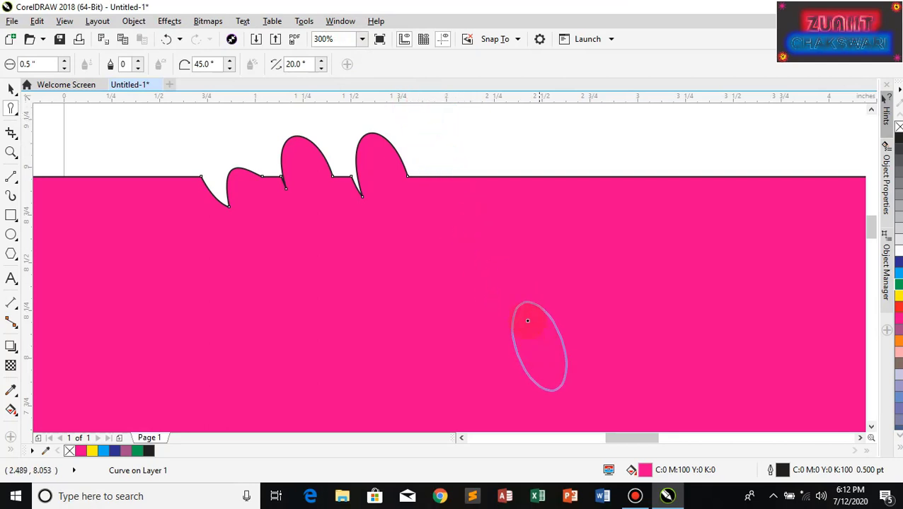
pyautogui.moveTo(706, 227)
pyautogui.mouseDown()
pyautogui.moveTo(600, 157)
pyautogui.moveTo(429, 115)
pyautogui.moveTo(228, 115)
pyautogui.moveTo(129, 286)
pyautogui.moveTo(437, 394)
pyautogui.moveTo(696, 308)
pyautogui.moveTo(704, 277)
pyautogui.mouseUp()
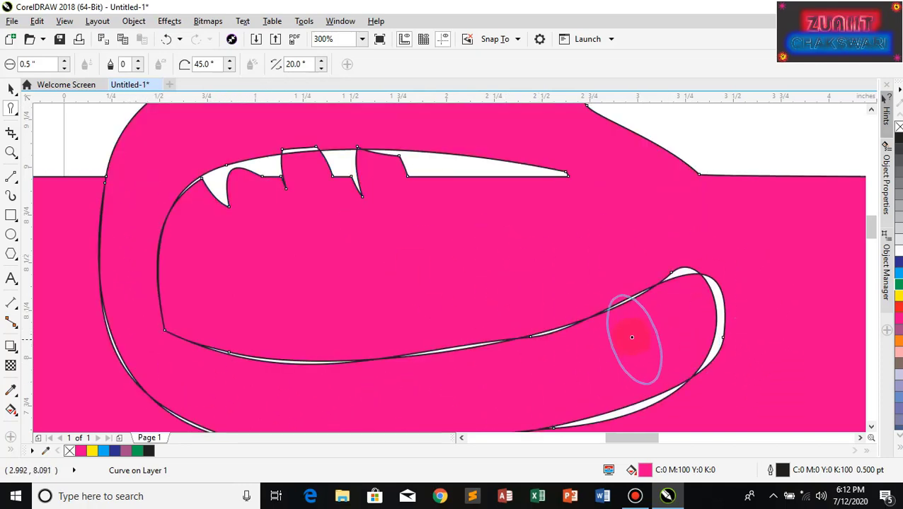
pyautogui.hotkey('ctrl', 'z')
pyautogui.hotkey('ctrl', 'z')
pyautogui.hotkey('ctrl', 'z')
pyautogui.hotkey('ctrl', 'z')
pyautogui.hotkey('ctrl', 'z')
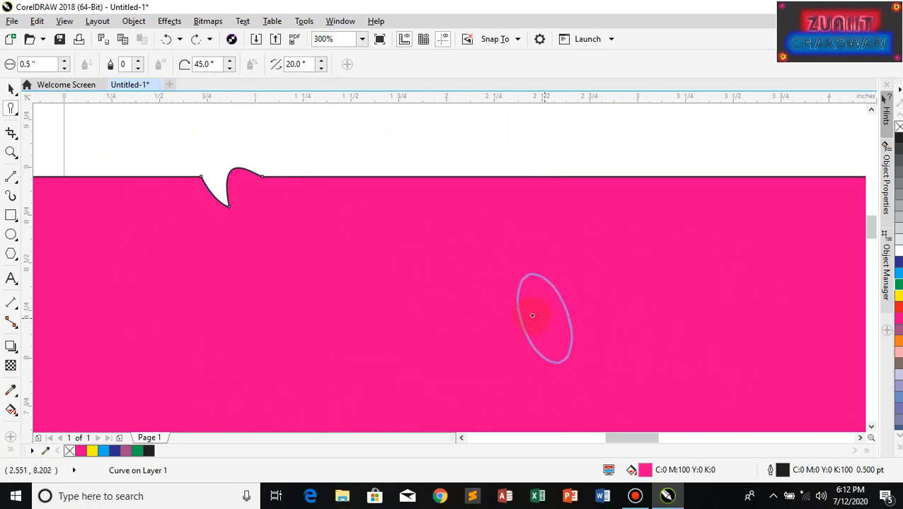
# Step: Try smudging a small bulge and a long curved channel into the rectangle's upper edge, undoing the channel
pyautogui.scroll(-2, 429, 293)
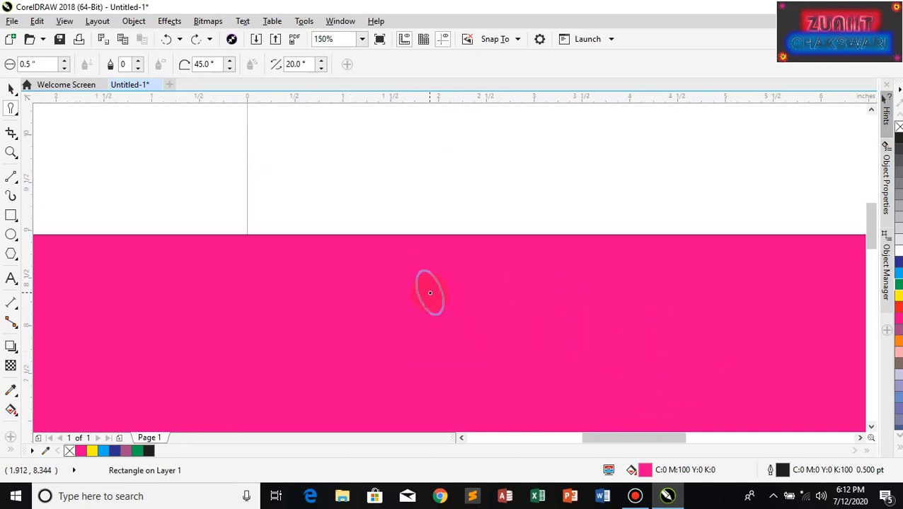
pyautogui.moveTo(393, 233); pyautogui.dragTo(425, 283)
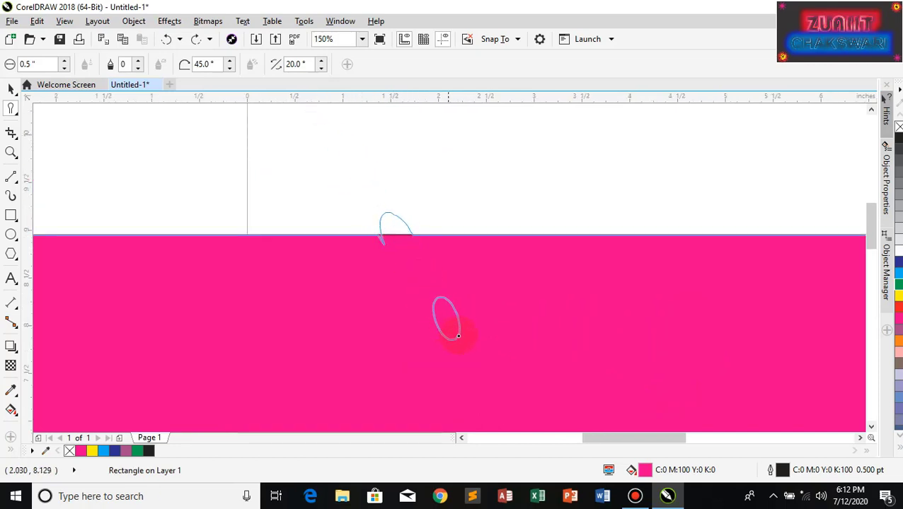
pyautogui.moveTo(564, 381); pyautogui.dragTo(559, 375)
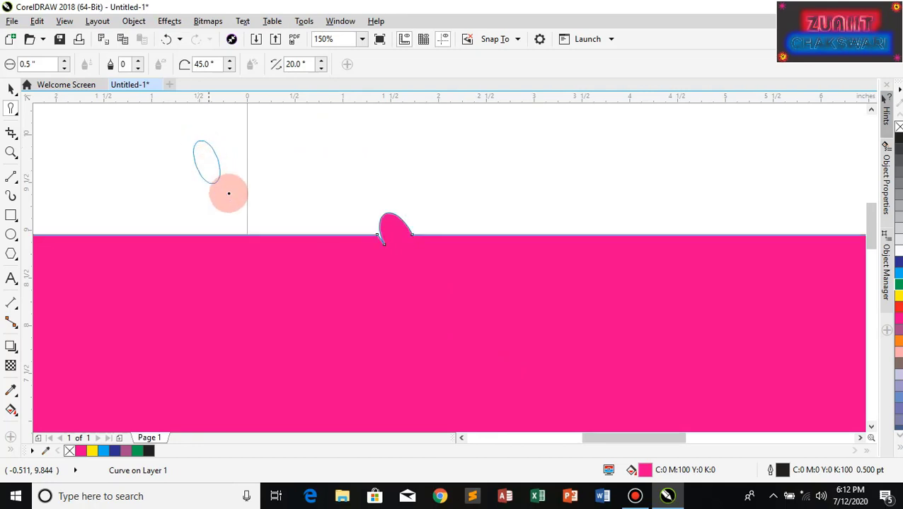
pyautogui.moveTo(253, 218)
pyautogui.mouseDown()
pyautogui.moveTo(322, 299)
pyautogui.moveTo(395, 339)
pyautogui.moveTo(543, 370)
pyautogui.moveTo(666, 357)
pyautogui.moveTo(786, 292)
pyautogui.moveTo(828, 205)
pyautogui.mouseUp()
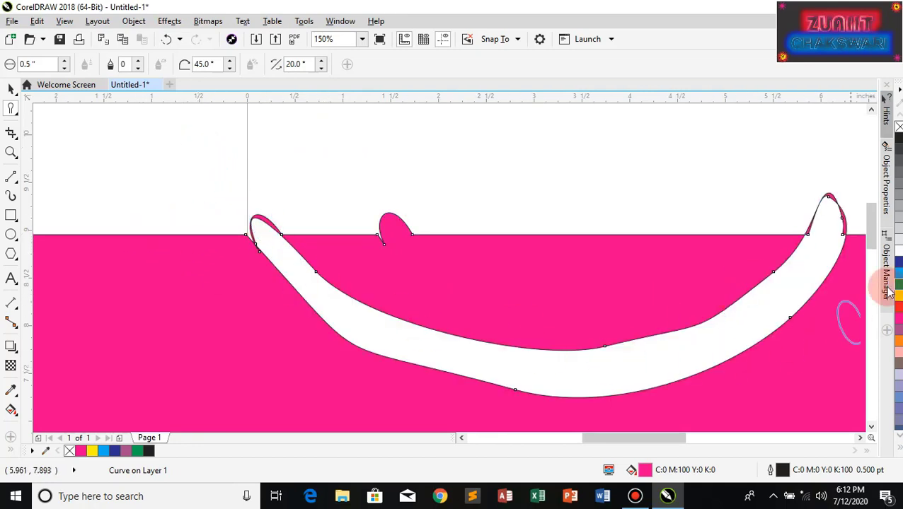
pyautogui.moveTo(875, 220); pyautogui.dragTo(842, 212)
pyautogui.hotkey('ctrl', 'z')
pyautogui.hotkey('ctrl', 'z')
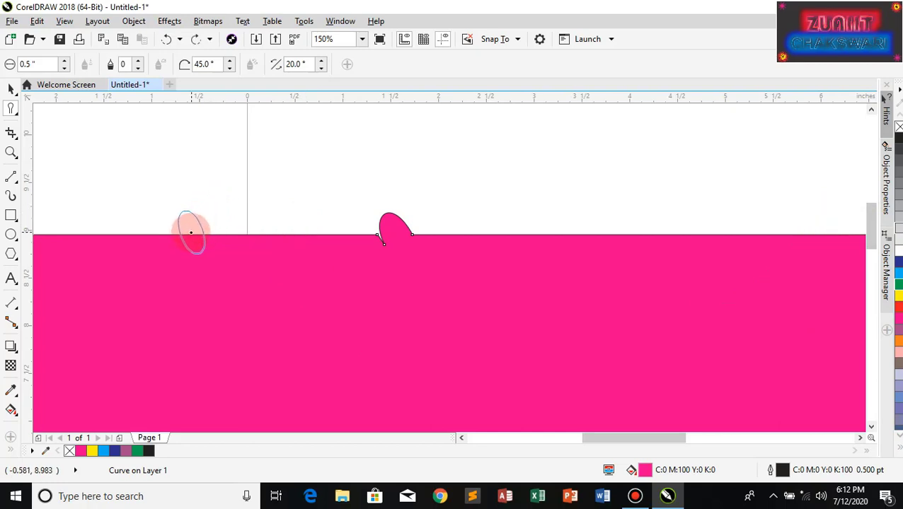
# Step: Set the Smudge tool's dryout to 3 and smudge short bulges and a long tapering channel into the rectangle's upper edge
pyautogui.click(139, 62)
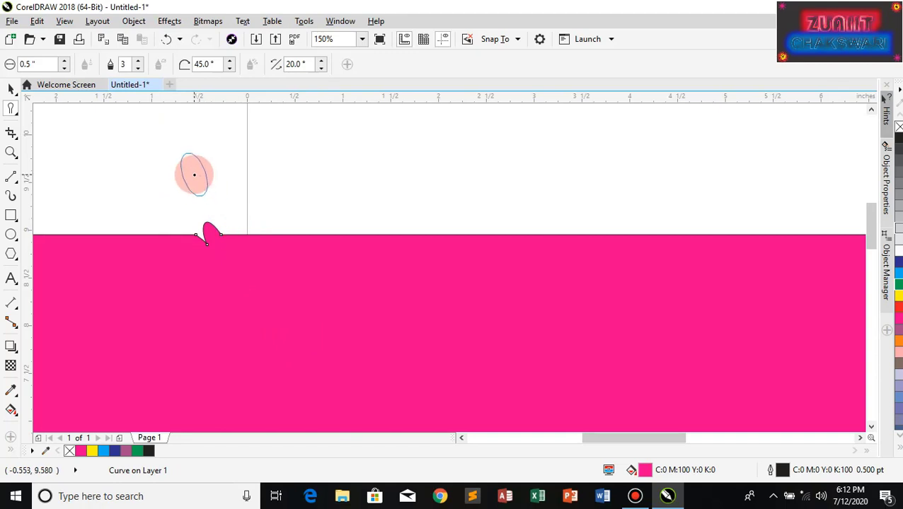
pyautogui.moveTo(247, 225); pyautogui.dragTo(243, 245)
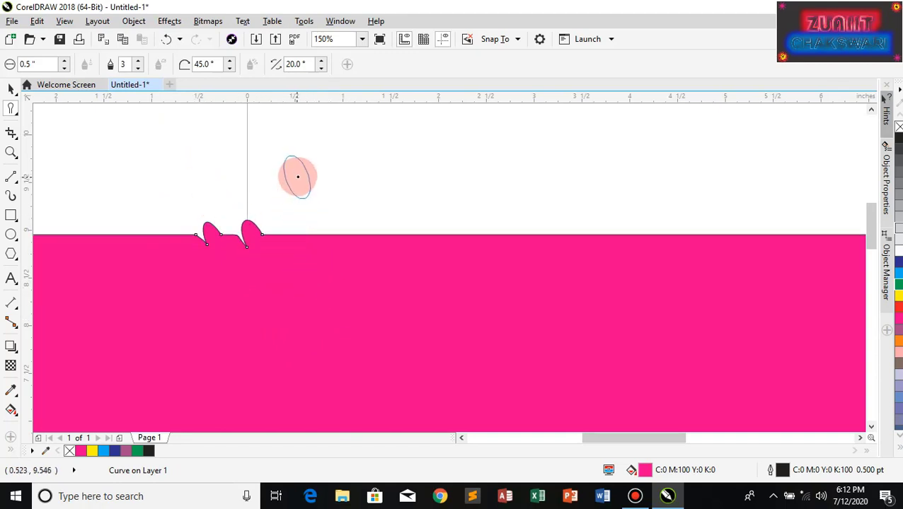
pyautogui.moveTo(322, 234)
pyautogui.mouseDown()
pyautogui.moveTo(355, 287)
pyautogui.moveTo(463, 359)
pyautogui.mouseUp()
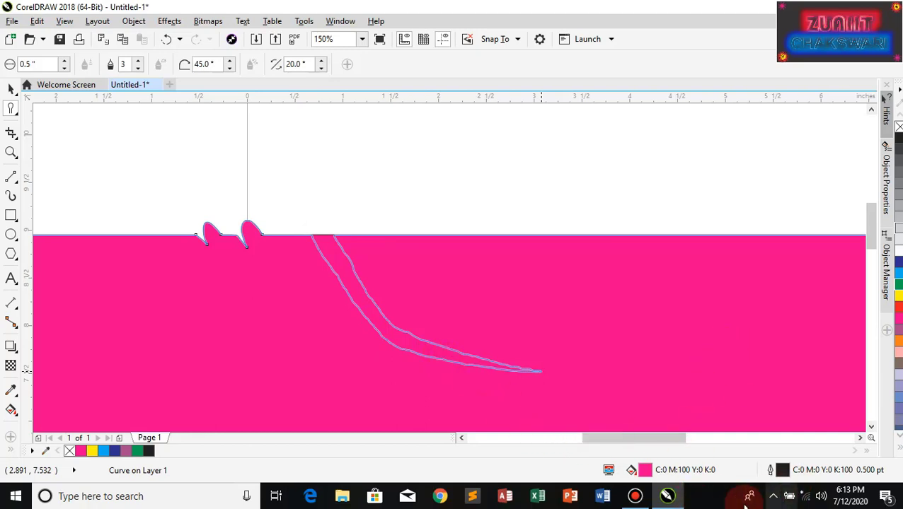
pyautogui.moveTo(668, 499)
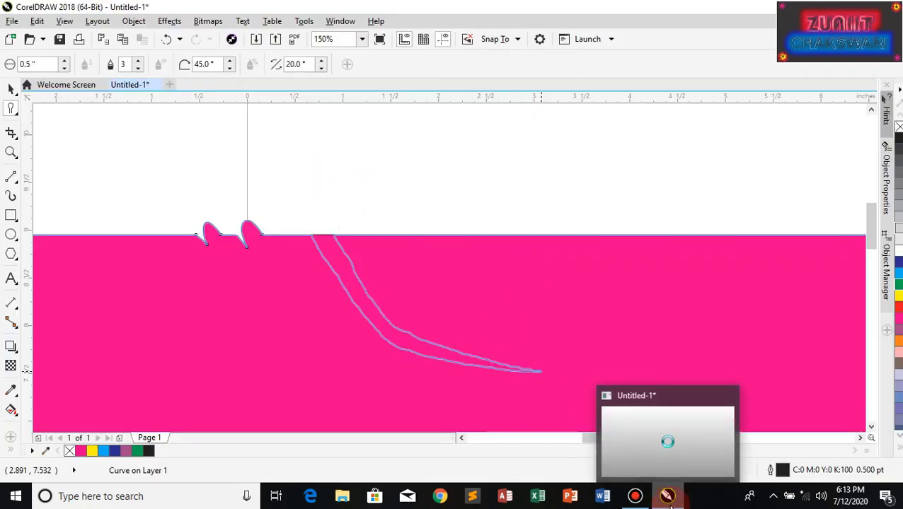
pyautogui.moveTo(651, 430)
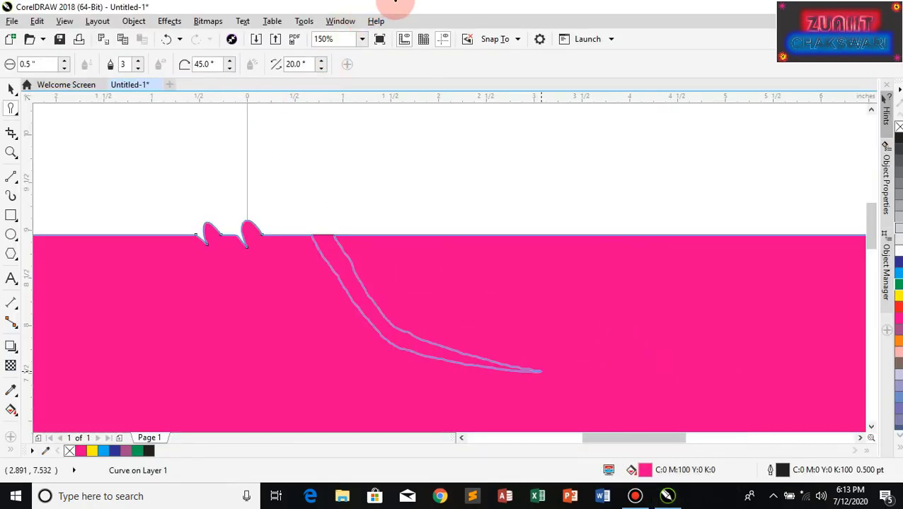
pyautogui.moveTo(397, 4)
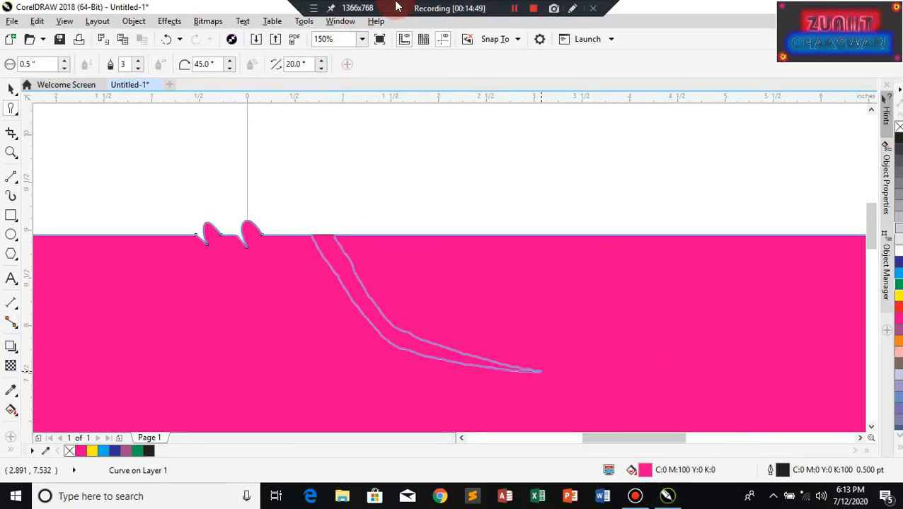
pyautogui.click(512, 9)
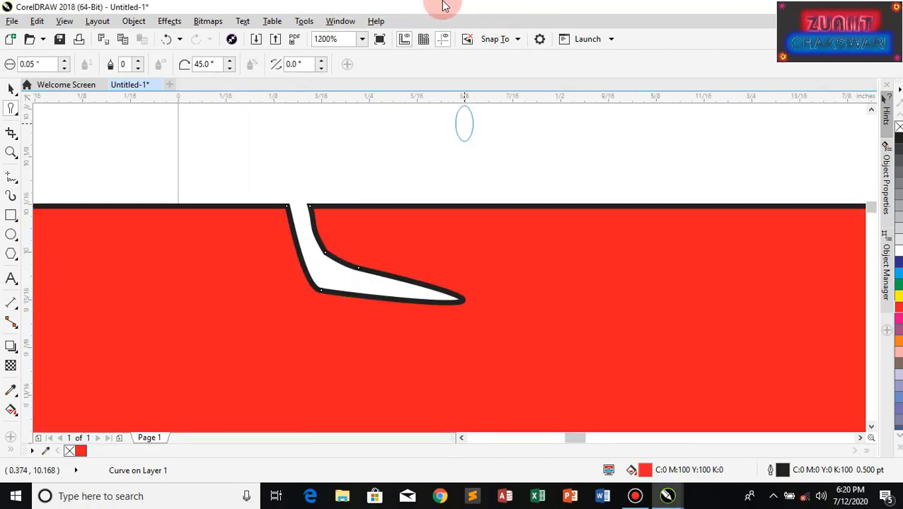
pyautogui.moveTo(454, 6)
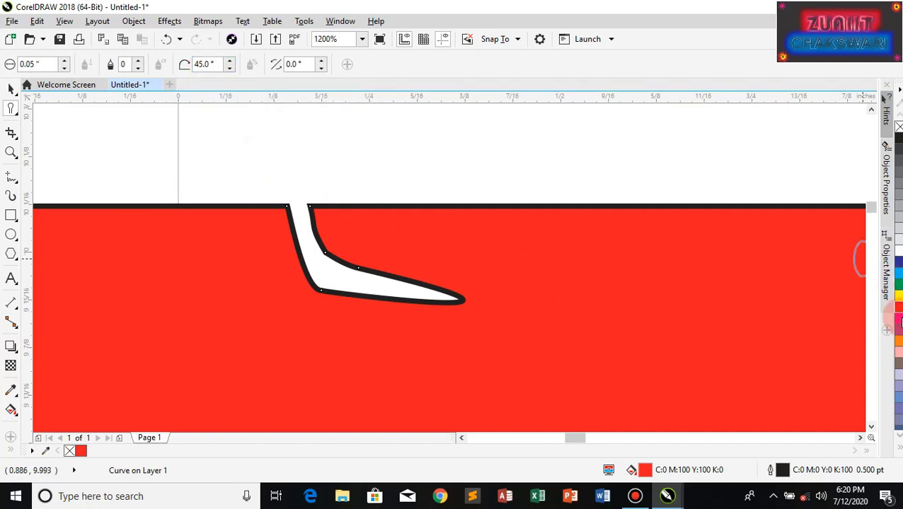
# Step: Fill the red shape with magenta and undo the channel smudged into its upper edge
pyautogui.click(898, 319)
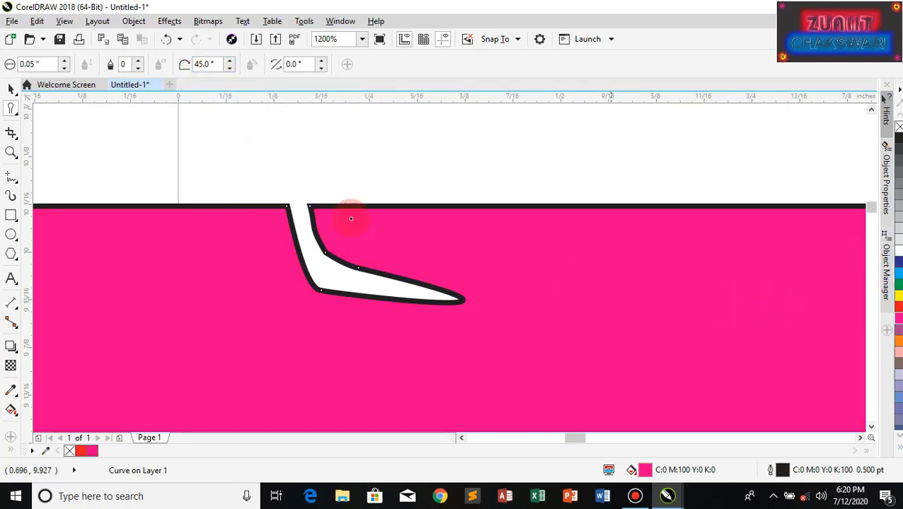
pyautogui.click(210, 63)
pyautogui.hotkey('ctrl', 'z')
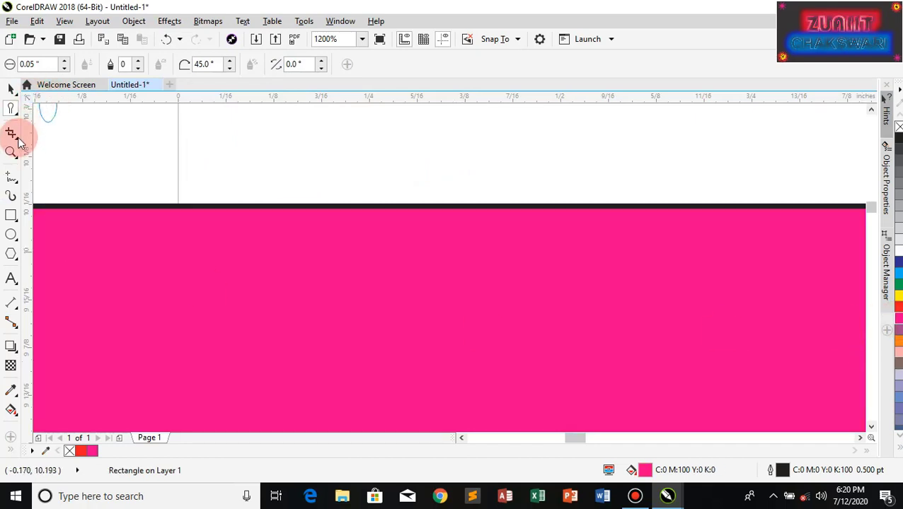
# Step: Switch to the Roughen tool and roughen one spot on the rectangle's upper edge with a spike frequency of 1
pyautogui.click(16, 113)
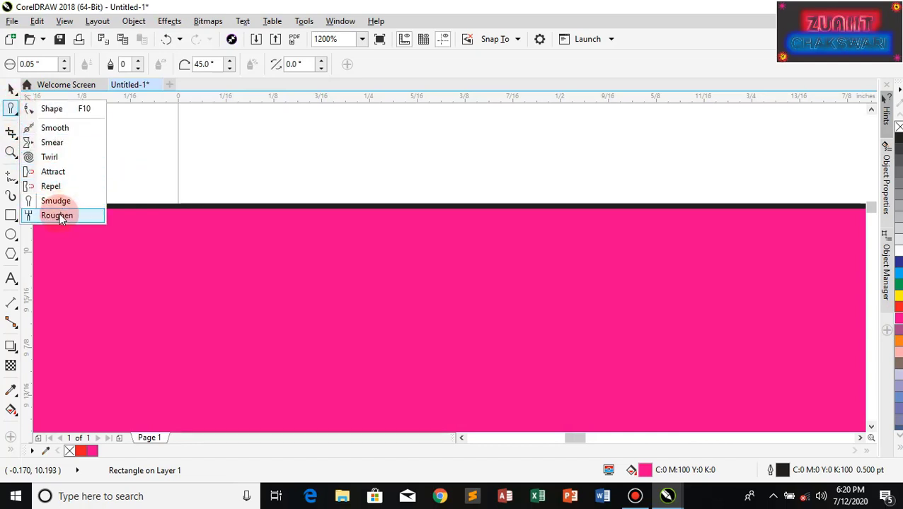
pyautogui.click(58, 215)
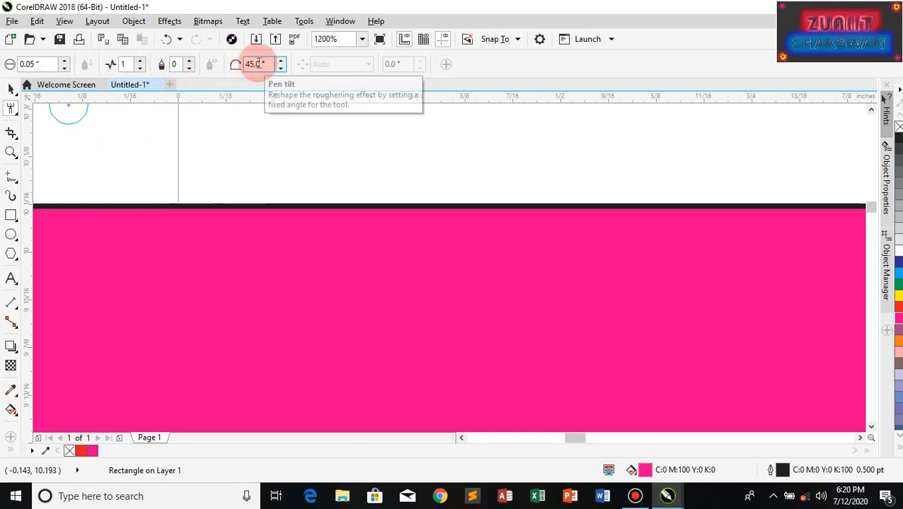
pyautogui.click(207, 196)
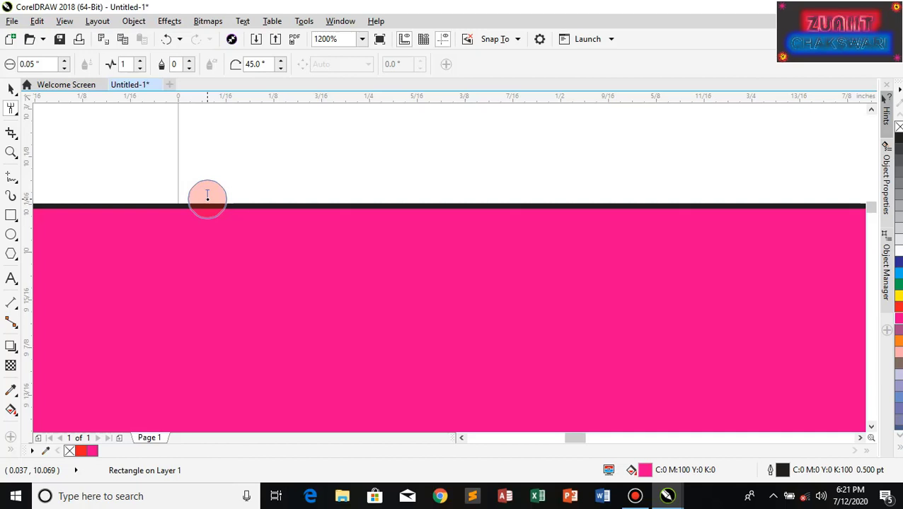
pyautogui.moveTo(209, 205)
pyautogui.mouseDown()
pyautogui.moveTo(195, 204)
pyautogui.moveTo(211, 207)
pyautogui.mouseUp()
pyautogui.click(198, 147)
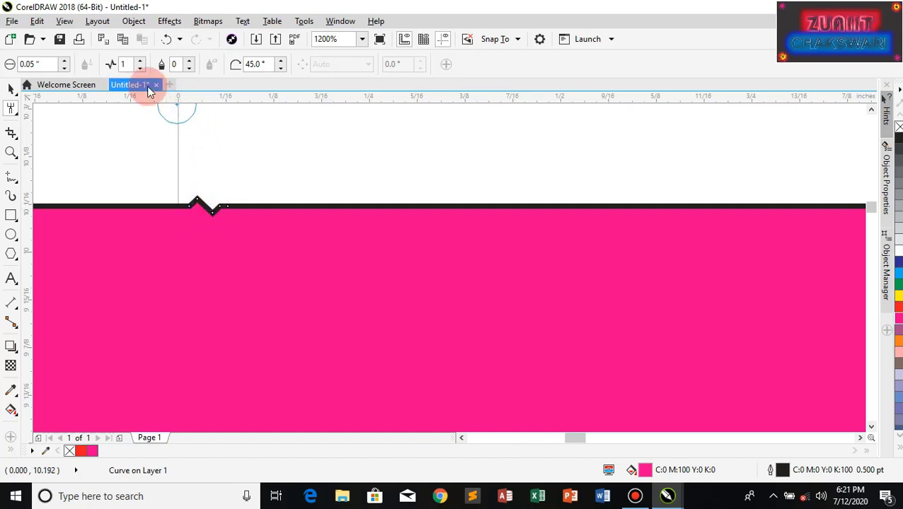
# Step: Raise the spike frequency to 2 and on up to 4, roughening a new spot on the edge each time, and undo all the spikes
pyautogui.click(124, 66)
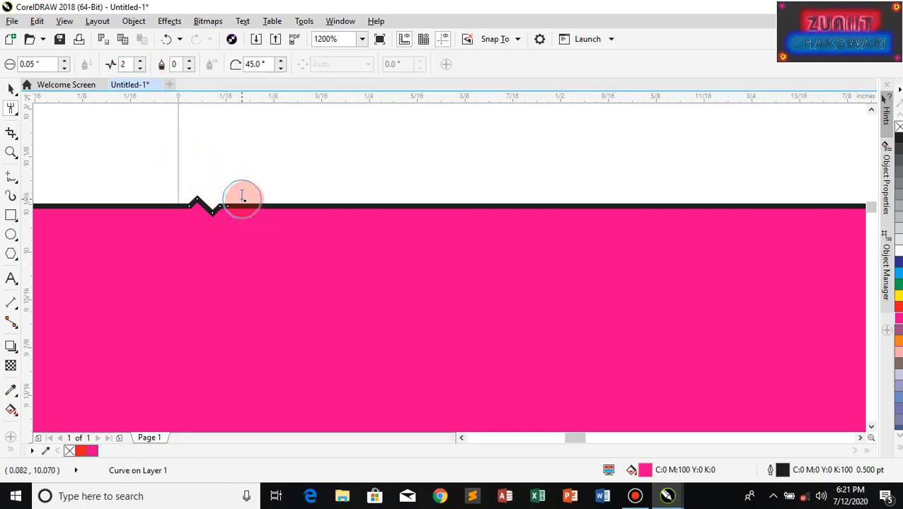
pyautogui.moveTo(244, 201)
pyautogui.mouseDown()
pyautogui.moveTo(252, 204)
pyautogui.moveTo(239, 210)
pyautogui.moveTo(264, 191)
pyautogui.moveTo(230, 183)
pyautogui.mouseUp()
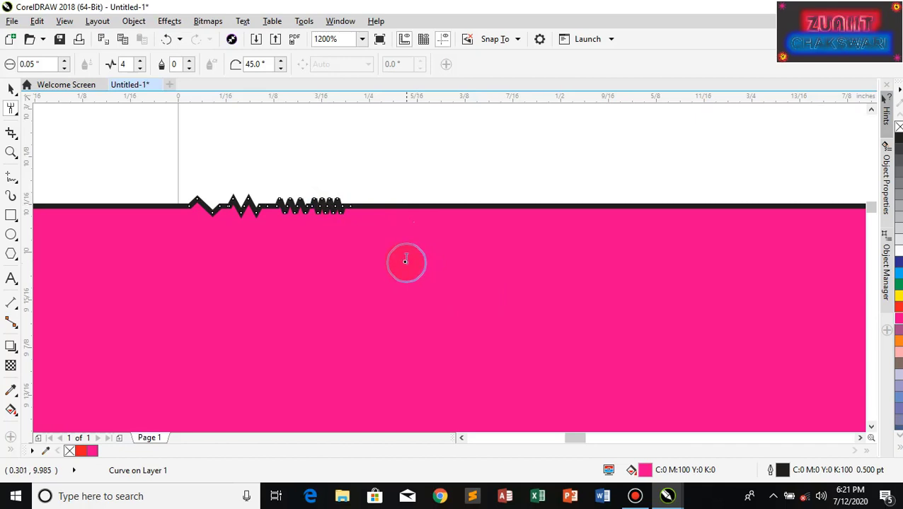
pyautogui.hotkey('ctrl', 'z')
pyautogui.hotkey('ctrl', 'z')
pyautogui.hotkey('ctrl', 'z')
pyautogui.hotkey('ctrl', 'z')
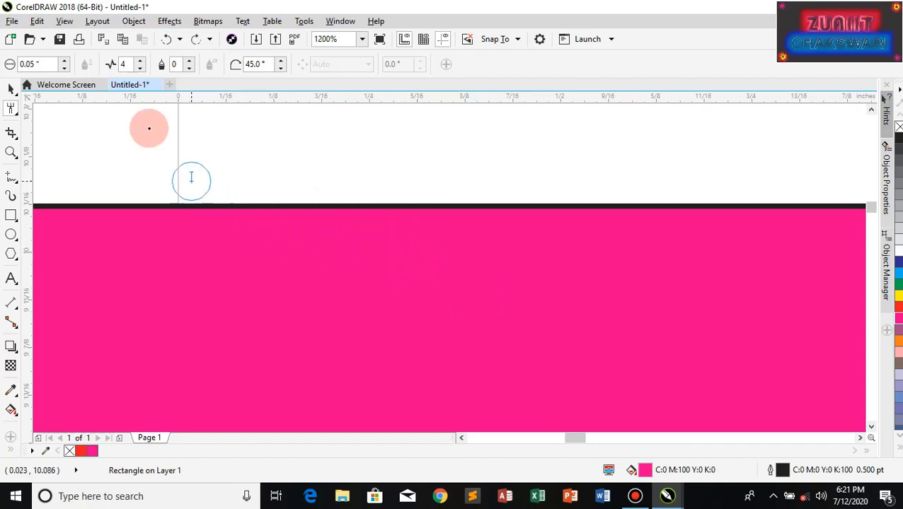
# Step: Try one long roughening stroke along the rectangle's upper edge with a spike frequency of 4, and undo it
pyautogui.click(130, 58)
pyautogui.moveTo(95, 195); pyautogui.dragTo(77, 205)
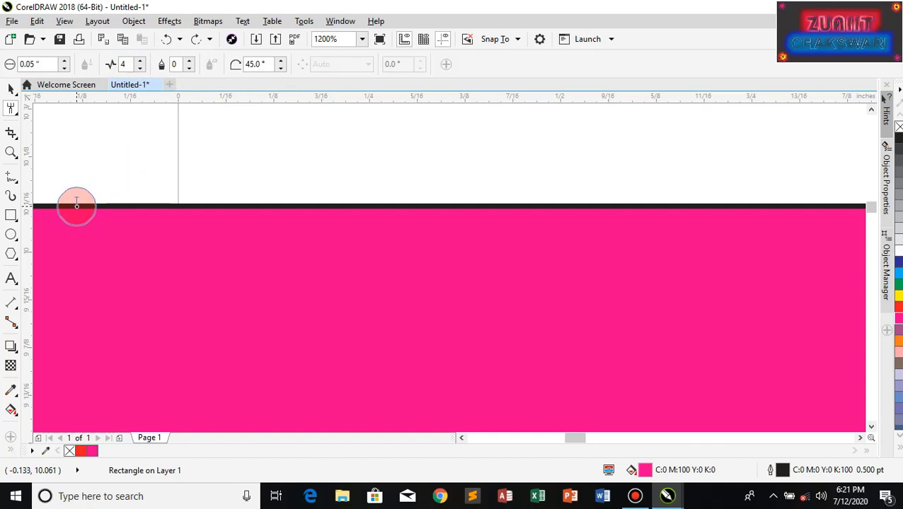
pyautogui.moveTo(77, 206)
pyautogui.mouseDown()
pyautogui.moveTo(386, 216)
pyautogui.moveTo(566, 209)
pyautogui.mouseUp()
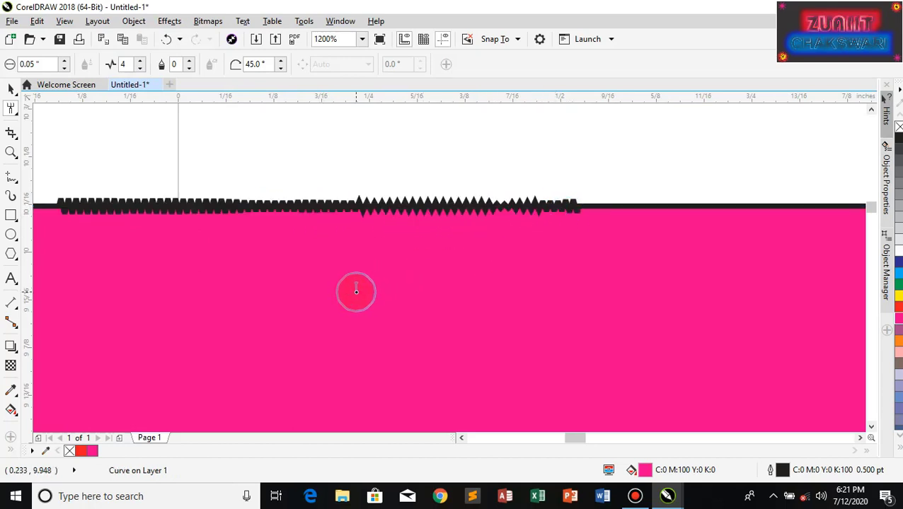
pyautogui.hotkey('ctrl', 'z')
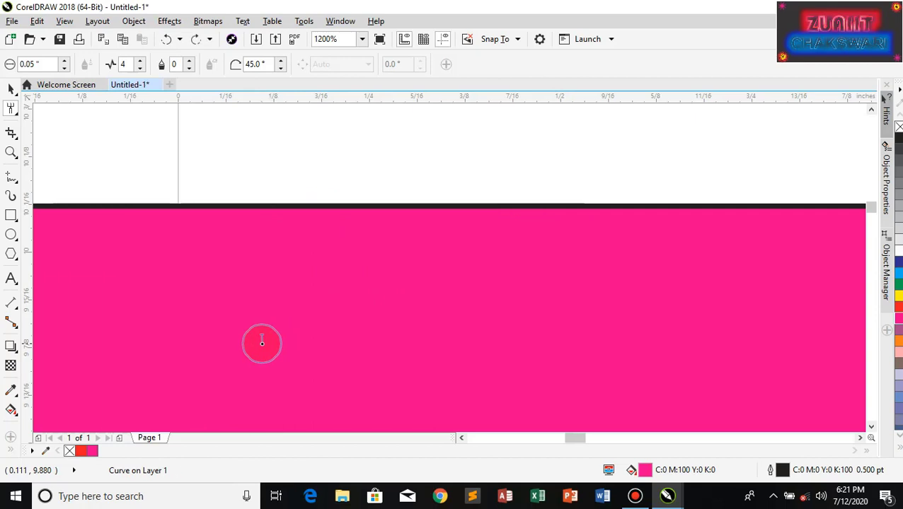
# Step: Set the Roughen nib size to 0.5 inch, try one long stroke along the rectangle's upper edge, and undo it
pyautogui.click(31, 63)
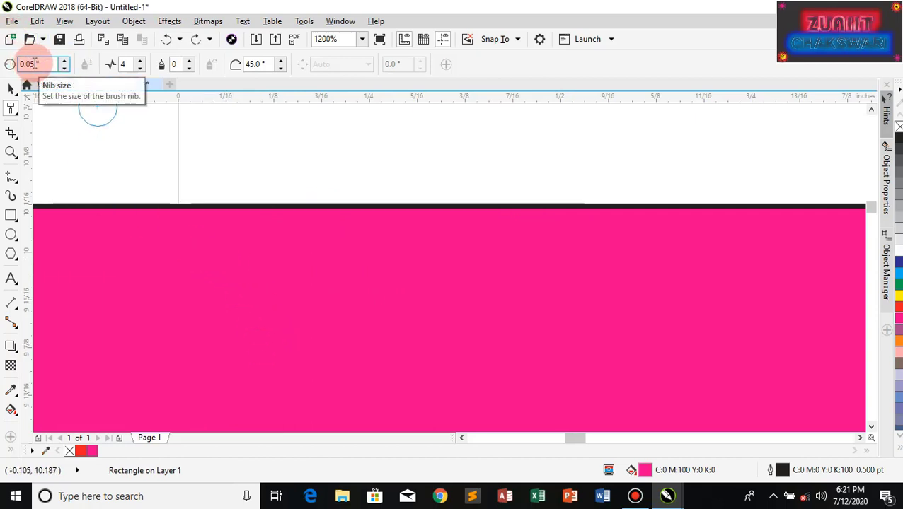
pyautogui.click(88, 162)
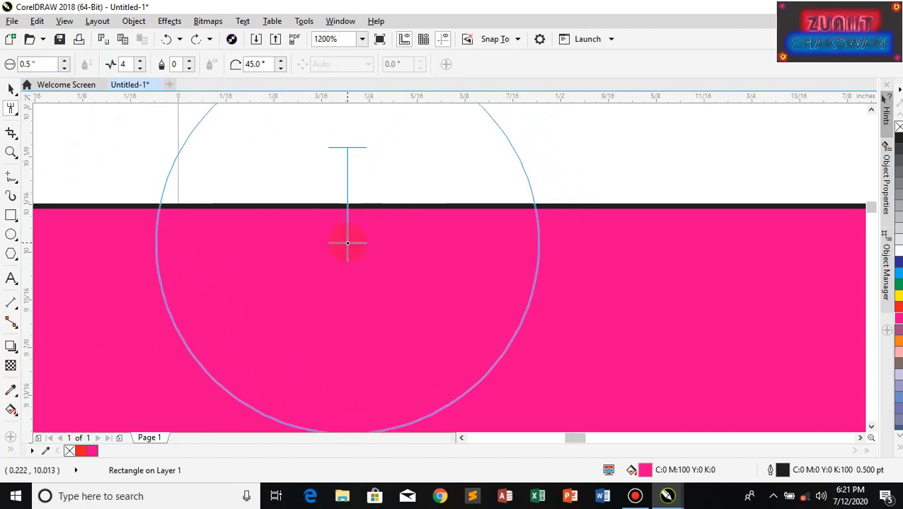
pyautogui.scroll(-2, 348, 244)
pyautogui.scroll(-2, 348, 244)
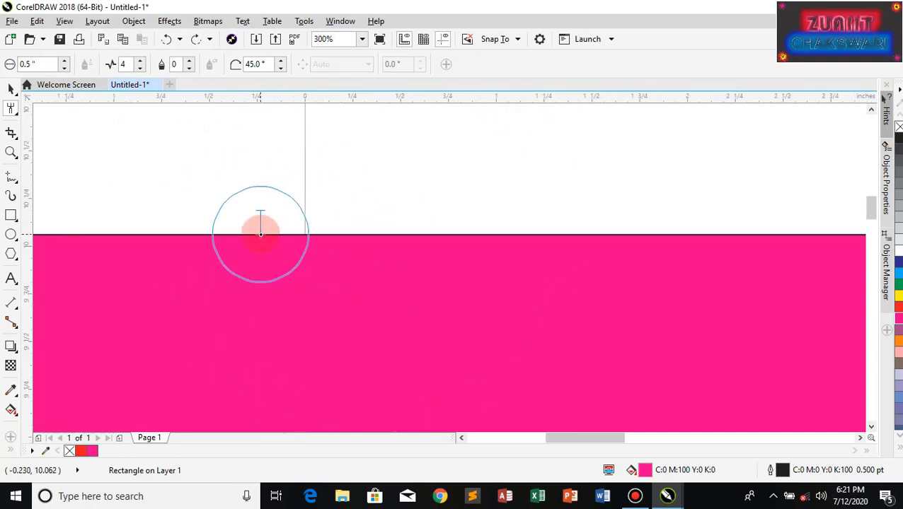
pyautogui.moveTo(260, 234)
pyautogui.mouseDown()
pyautogui.moveTo(464, 247)
pyautogui.moveTo(545, 231)
pyautogui.moveTo(728, 245)
pyautogui.mouseUp()
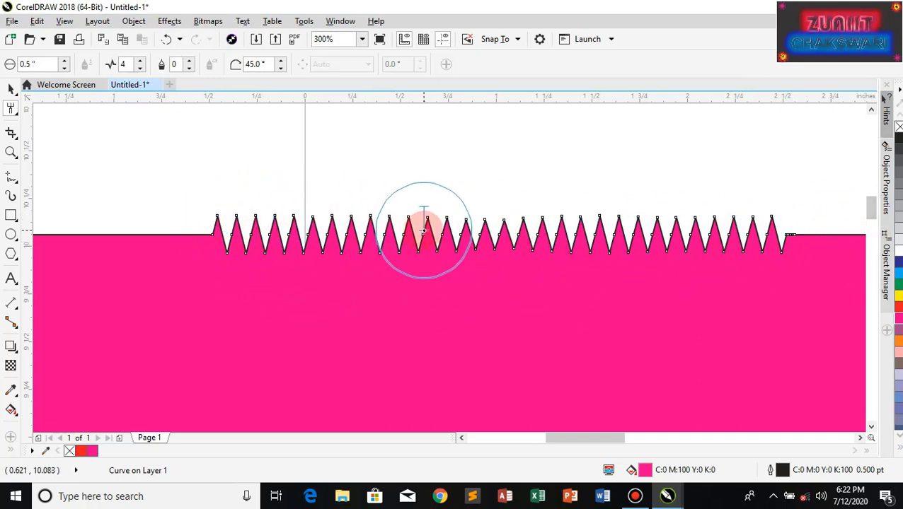
pyautogui.hotkey('ctrl', 'z')
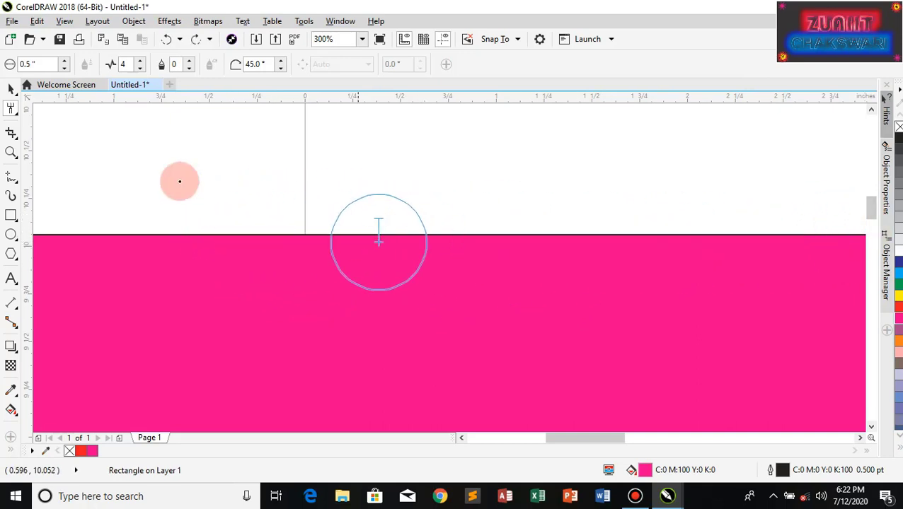
# Step: Raise the dryout to 3, try a long roughening stroke along the rectangle's upper edge, and undo the spikes
pyautogui.click(189, 62)
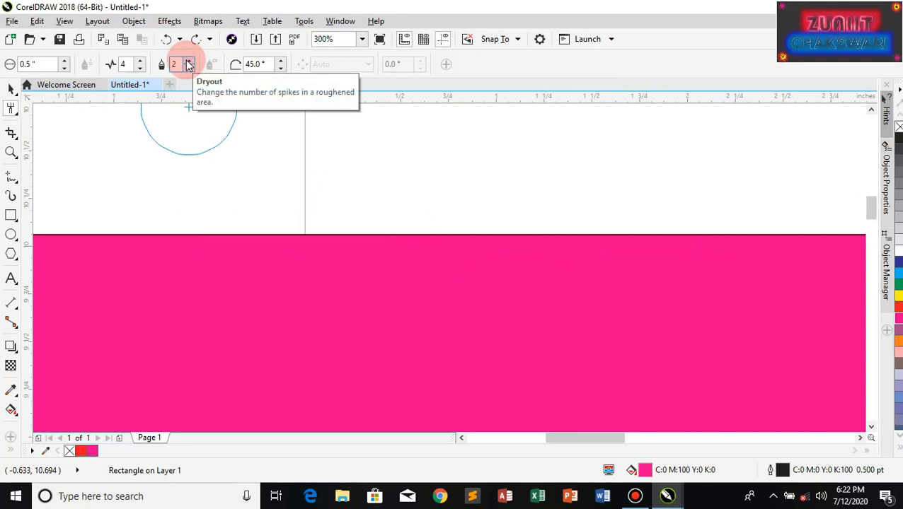
pyautogui.click(189, 62)
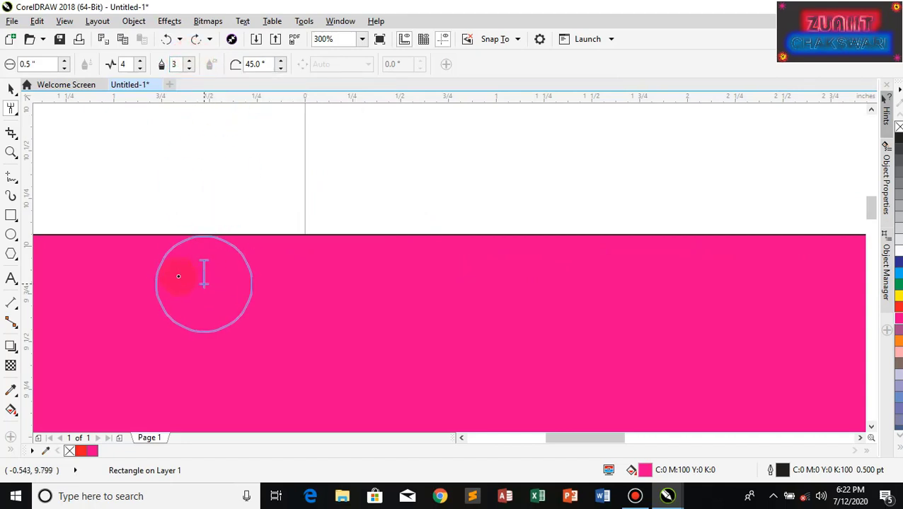
pyautogui.moveTo(141, 233)
pyautogui.mouseDown()
pyautogui.moveTo(269, 252)
pyautogui.moveTo(431, 236)
pyautogui.moveTo(526, 245)
pyautogui.moveTo(772, 240)
pyautogui.mouseUp()
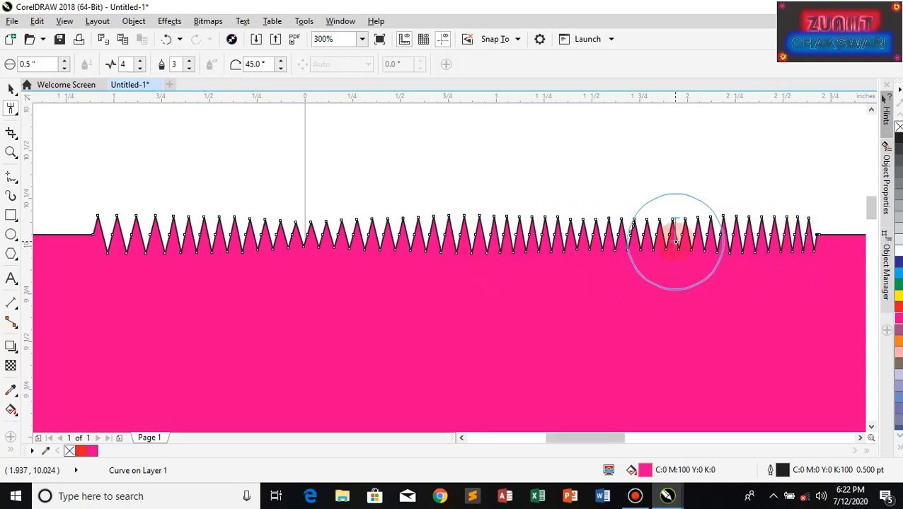
pyautogui.click(108, 234)
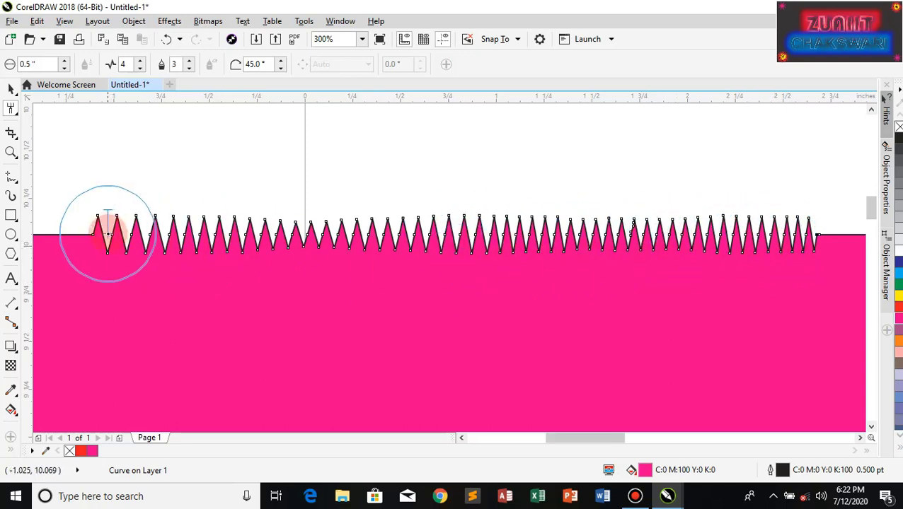
pyautogui.moveTo(108, 234)
pyautogui.mouseDown()
pyautogui.moveTo(472, 248)
pyautogui.moveTo(827, 238)
pyautogui.moveTo(231, 200)
pyautogui.moveTo(180, 87)
pyautogui.mouseUp()
pyautogui.click(255, 300)
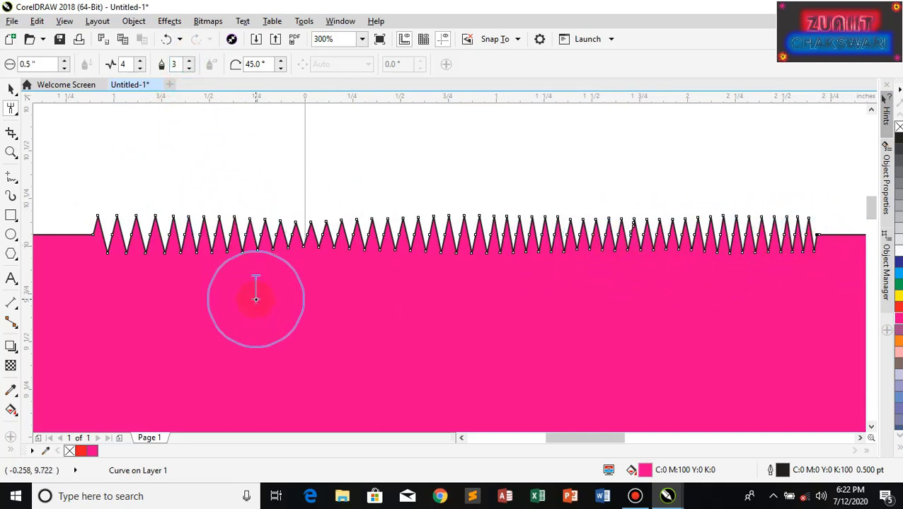
pyautogui.hotkey('ctrl', 'z')
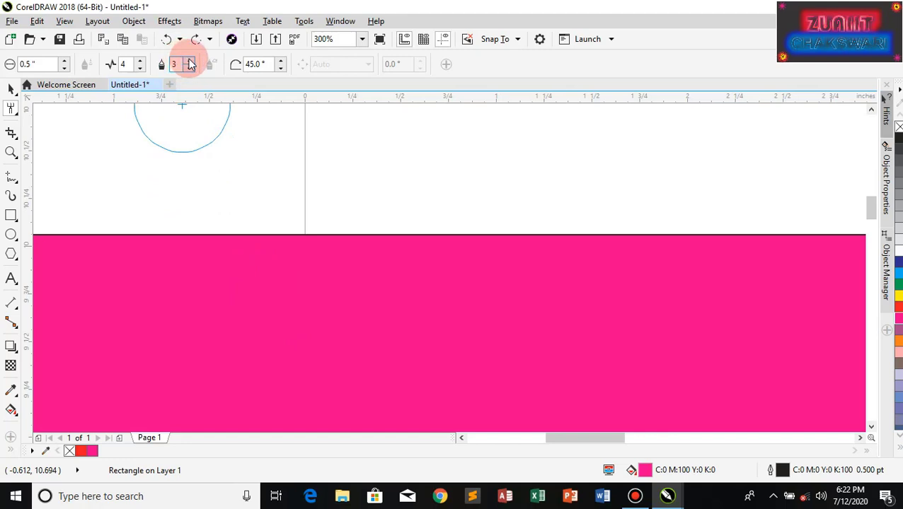
# Step: Raise the dryout to 5, roughen nearly the whole visible upper edge in one stroke, and undo it
pyautogui.click(192, 61)
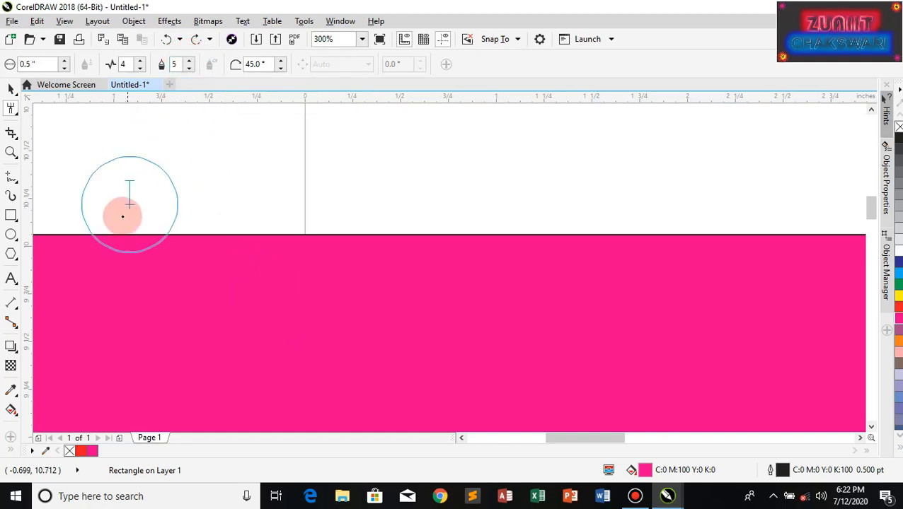
pyautogui.moveTo(100, 234)
pyautogui.mouseDown()
pyautogui.moveTo(433, 221)
pyautogui.moveTo(778, 237)
pyautogui.mouseUp()
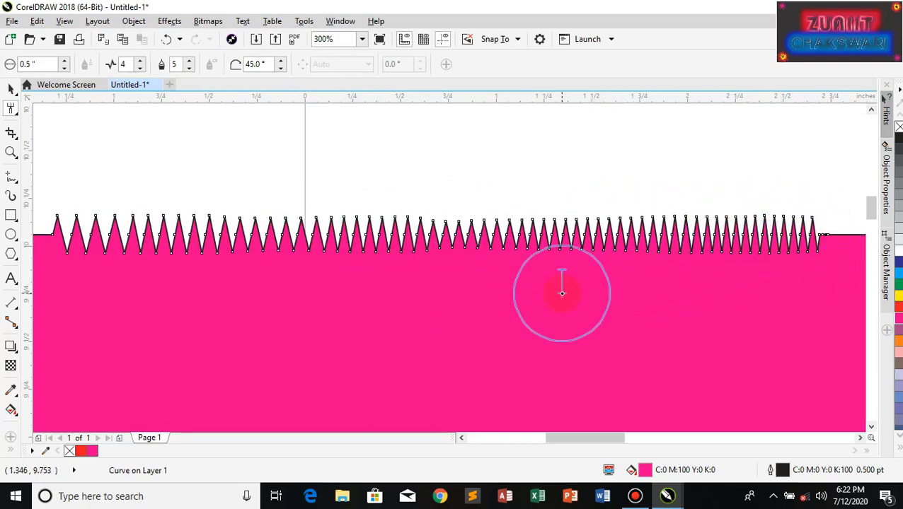
pyautogui.hotkey('ctrl', 'z')
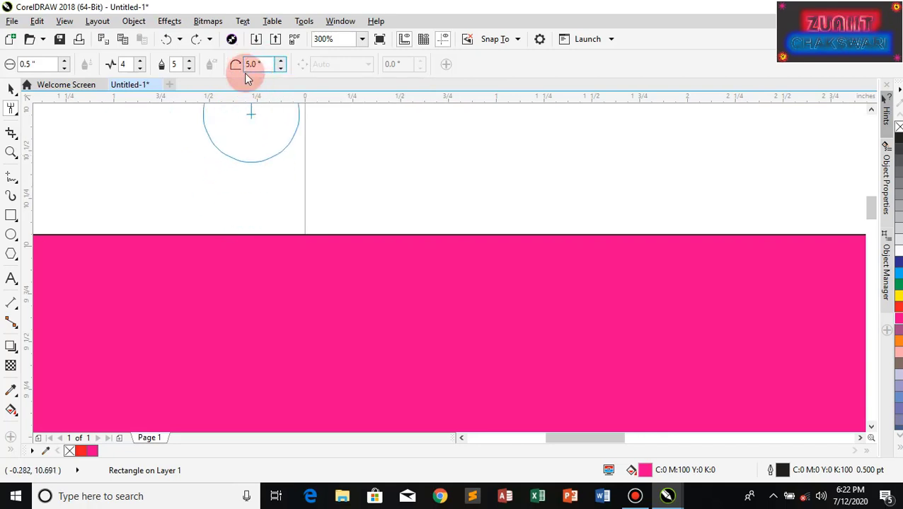
# Step: Try a roughening stroke on the upper edge with a 90° tilt, undo it, and return the tilt to 45°
pyautogui.write('90')
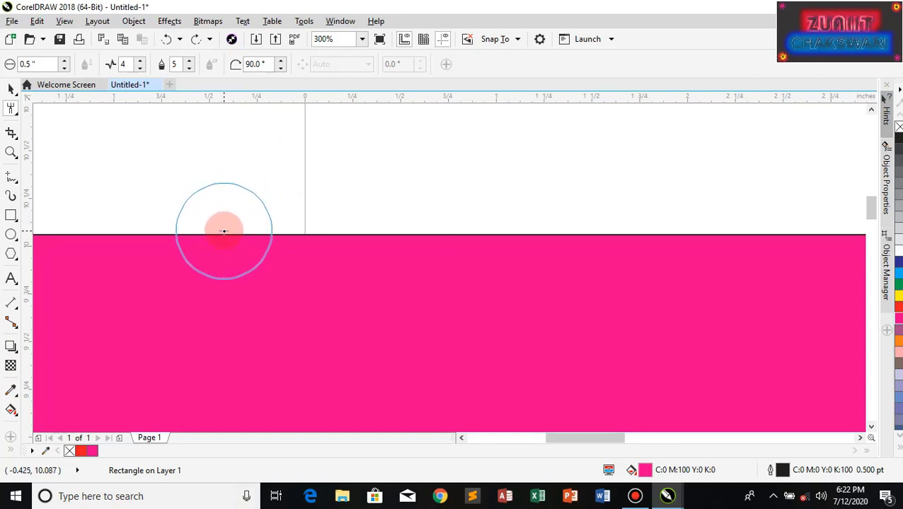
pyautogui.moveTo(226, 231)
pyautogui.mouseDown()
pyautogui.moveTo(459, 267)
pyautogui.moveTo(405, 240)
pyautogui.moveTo(248, 224)
pyautogui.mouseUp()
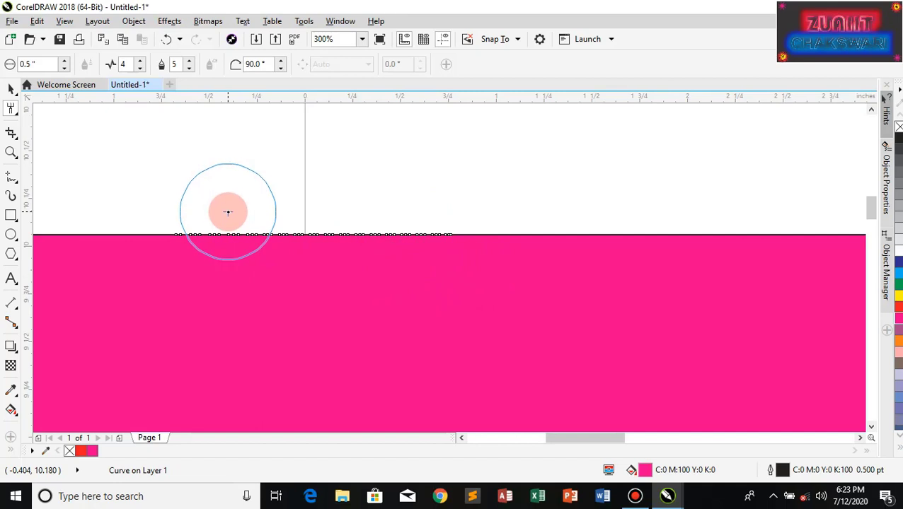
pyautogui.hotkey('ctrl', 'z')
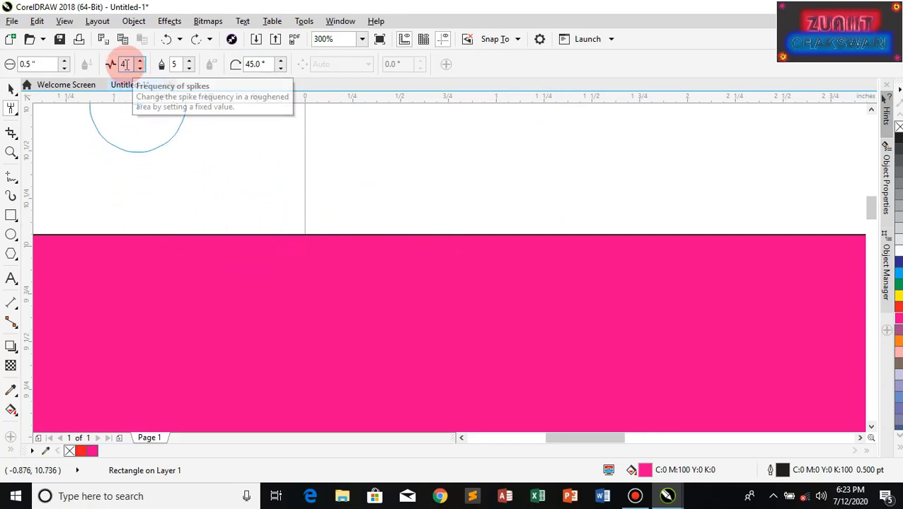
# Step: Draw a nearly horizontal 2-point line about 15.6 inches long above the magenta rectangle
pyautogui.click(188, 64)
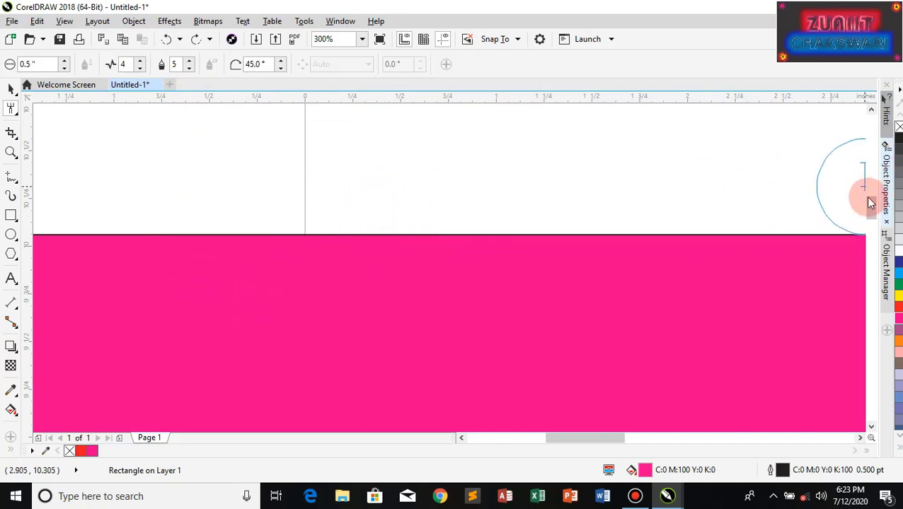
pyautogui.moveTo(867, 202)
pyautogui.mouseDown()
pyautogui.moveTo(867, 185)
pyautogui.moveTo(863, 209)
pyautogui.mouseUp()
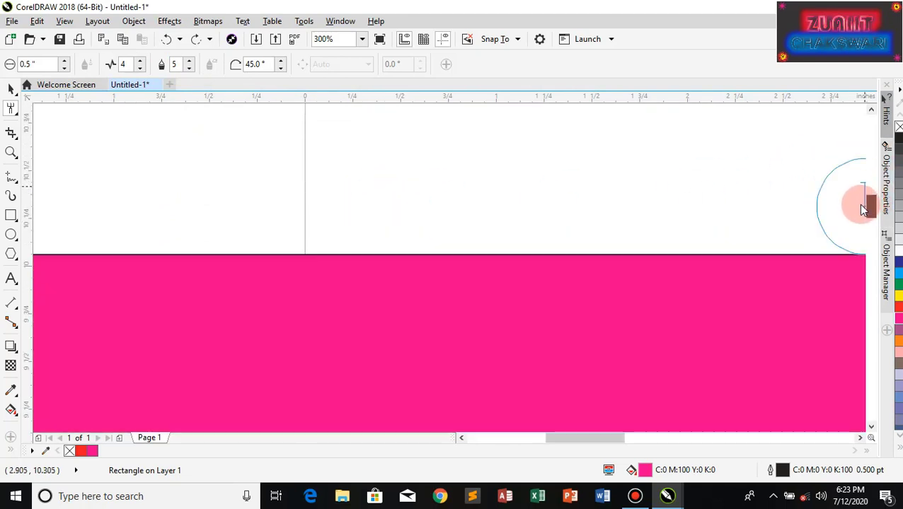
pyautogui.scroll(-8, 364, 228)
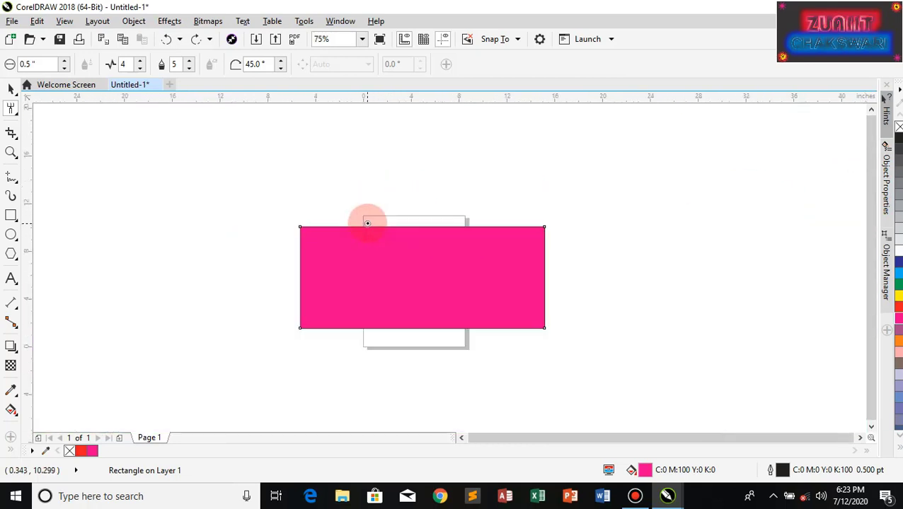
pyautogui.scroll(3, 368, 224)
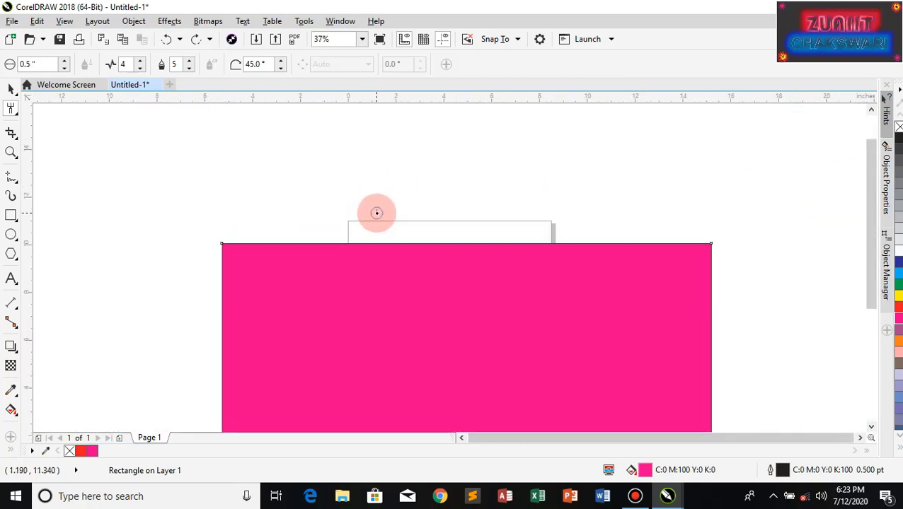
pyautogui.click(19, 188)
pyautogui.click(19, 188)
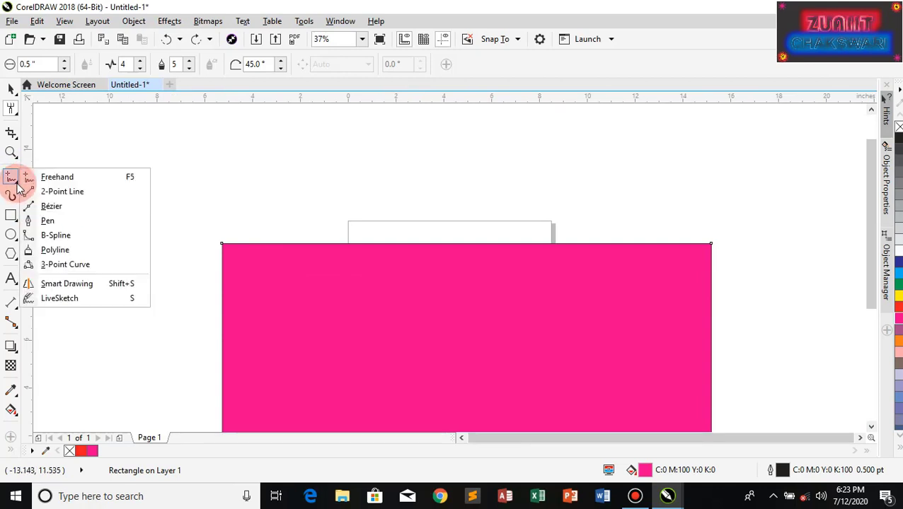
pyautogui.click(57, 191)
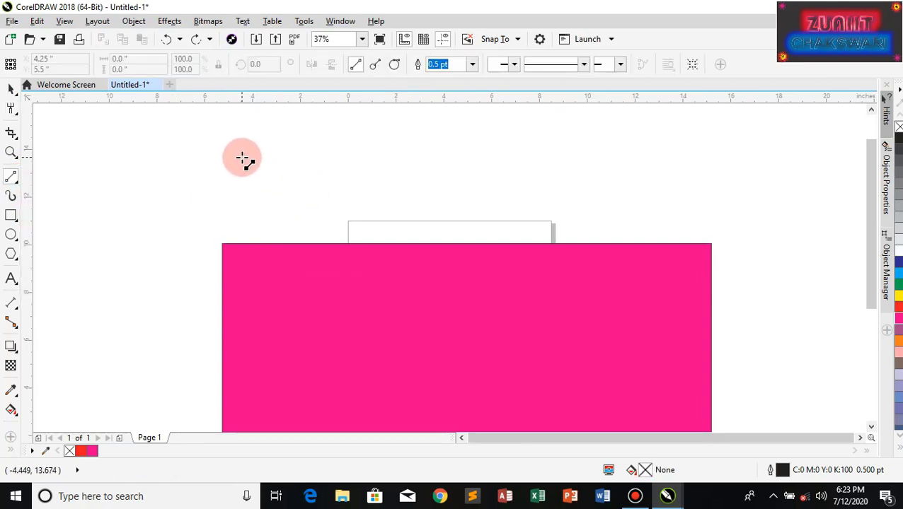
pyautogui.moveTo(242, 157)
pyautogui.mouseDown()
pyautogui.moveTo(534, 151)
pyautogui.moveTo(617, 159)
pyautogui.mouseUp()
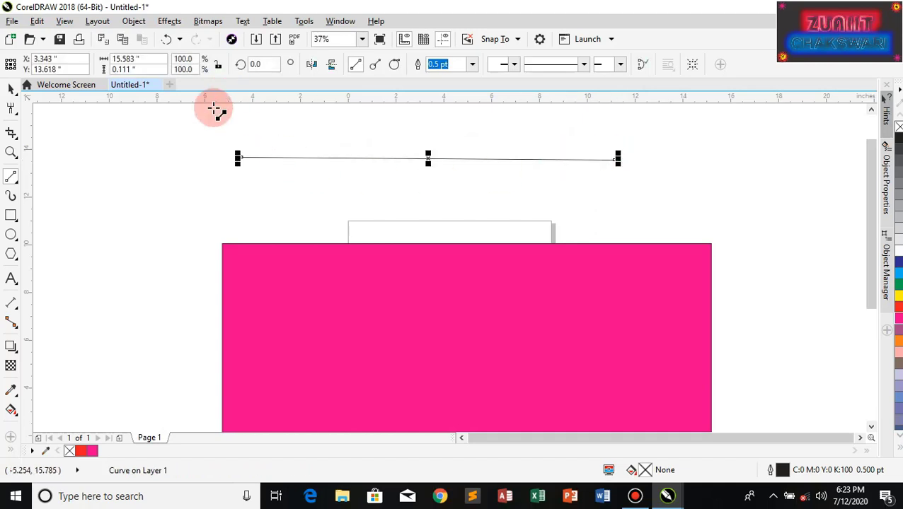
# Step: Roughen the line along its full length with spike frequency 4 and dryout 5, try another short stroke, and undo the roughening
pyautogui.click(23, 112)
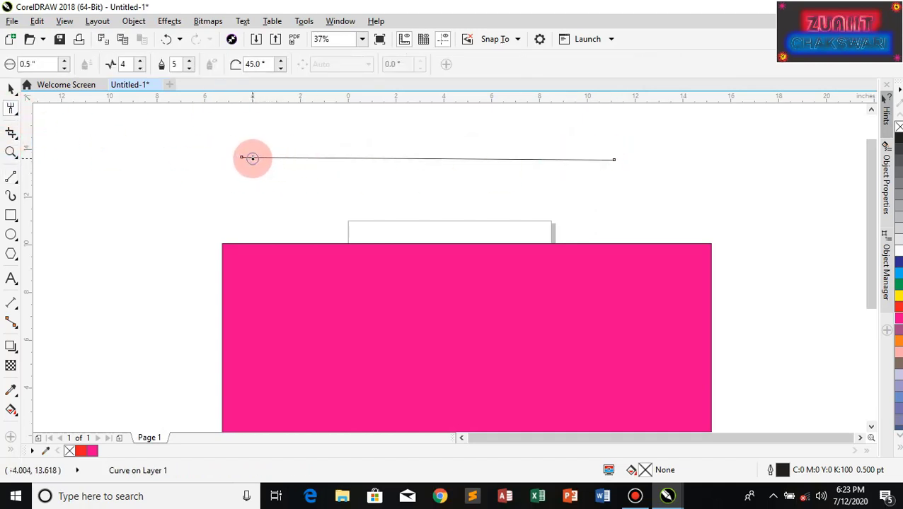
pyautogui.moveTo(252, 157); pyautogui.dragTo(614, 159)
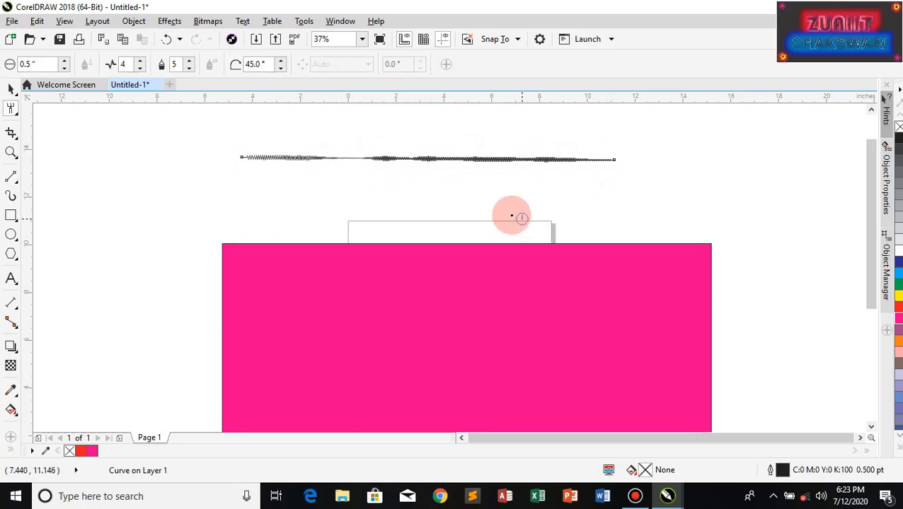
pyautogui.scroll(4, 348, 206)
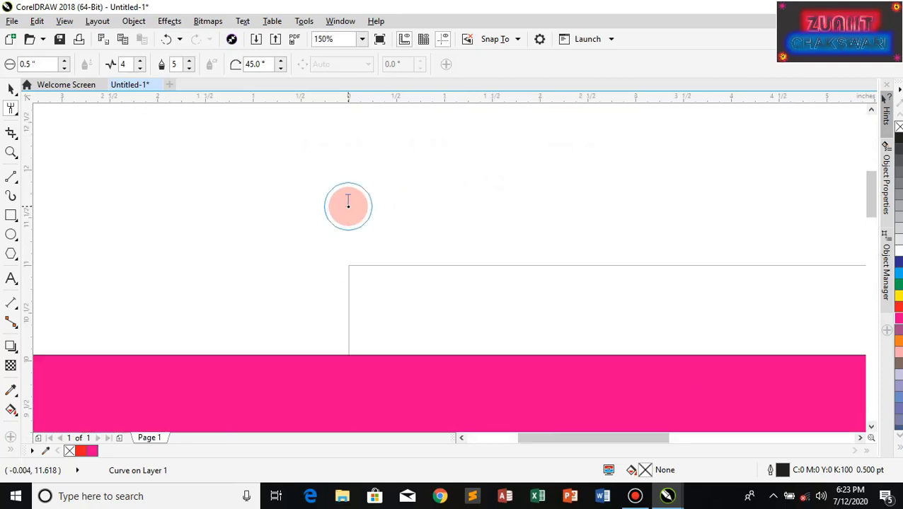
pyautogui.moveTo(870, 185); pyautogui.dragTo(879, 168)
pyautogui.moveTo(313, 242); pyautogui.dragTo(457, 240)
pyautogui.hotkey('ctrl', 'z')
pyautogui.hotkey('ctrl', 'z')
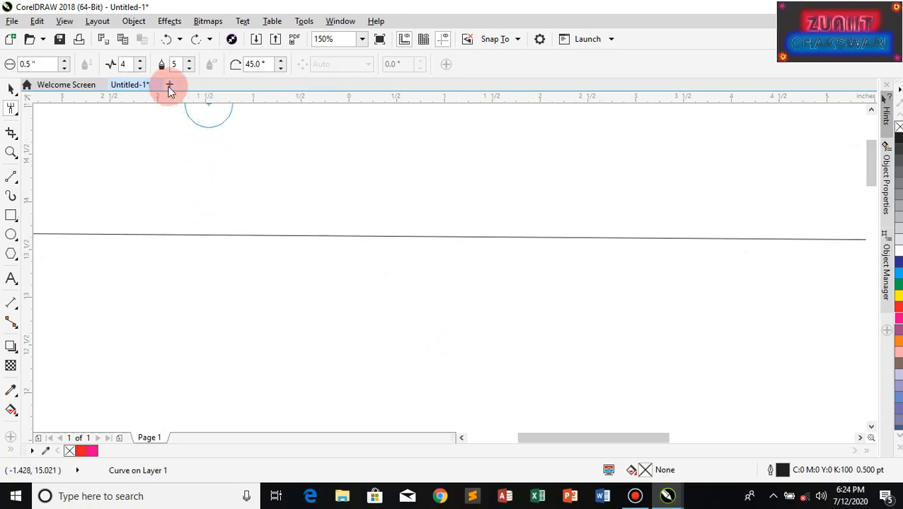
# Step: Set dryout to 0 and spike frequency to 6, roughen a long stretch of the line, and undo back past the line's creation
pyautogui.click(190, 68)
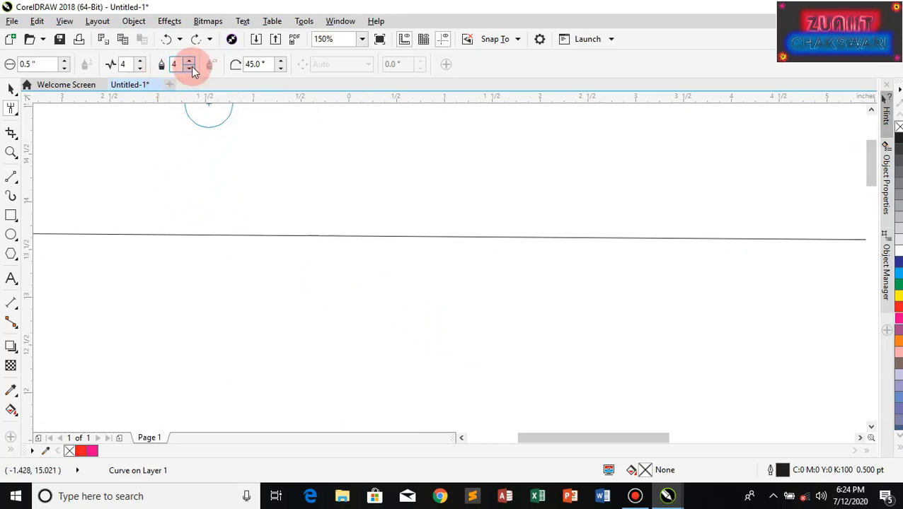
pyautogui.click(190, 68)
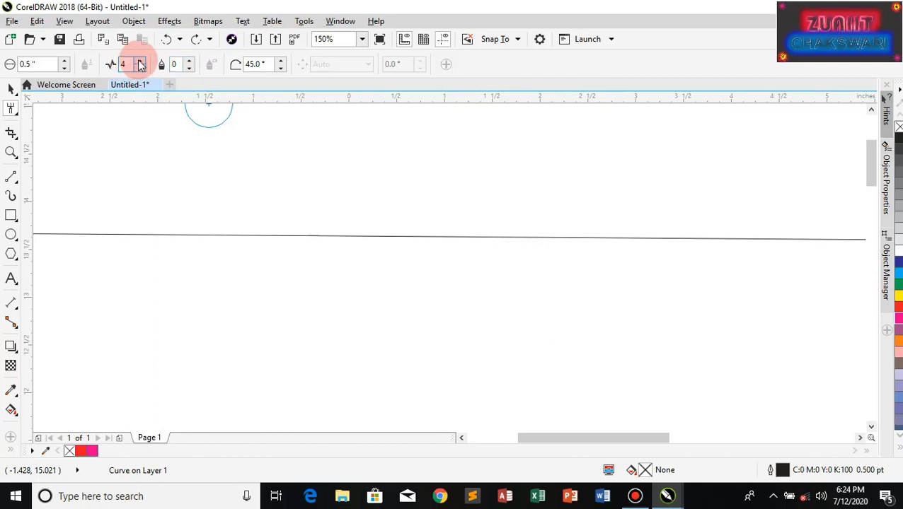
pyautogui.click(51, 234)
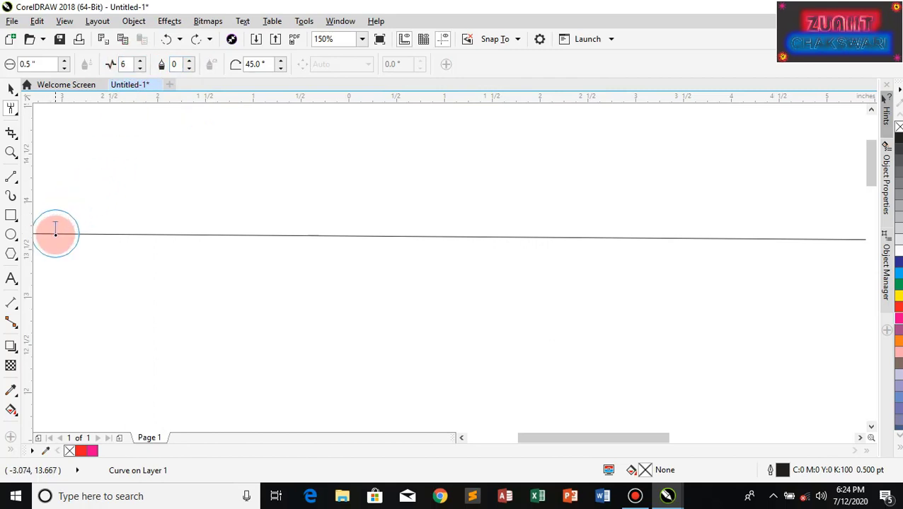
pyautogui.moveTo(55, 234); pyautogui.dragTo(740, 237)
pyautogui.moveTo(278, 241)
pyautogui.mouseDown()
pyautogui.moveTo(352, 245)
pyautogui.moveTo(330, 247)
pyautogui.moveTo(409, 262)
pyautogui.moveTo(248, 173)
pyautogui.moveTo(383, 233)
pyautogui.moveTo(218, 244)
pyautogui.moveTo(246, 230)
pyautogui.moveTo(259, 263)
pyautogui.mouseUp()
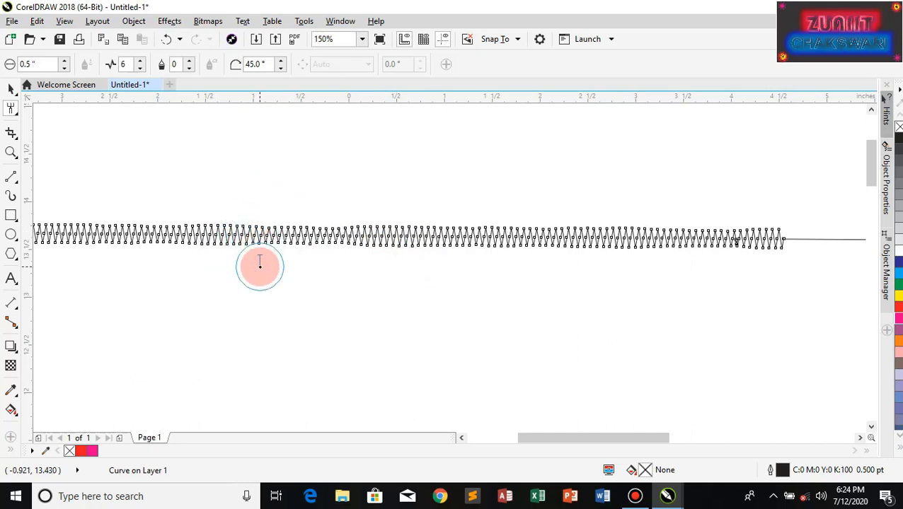
pyautogui.hotkey('ctrl', 'z')
pyautogui.hotkey('ctrl', 'z')
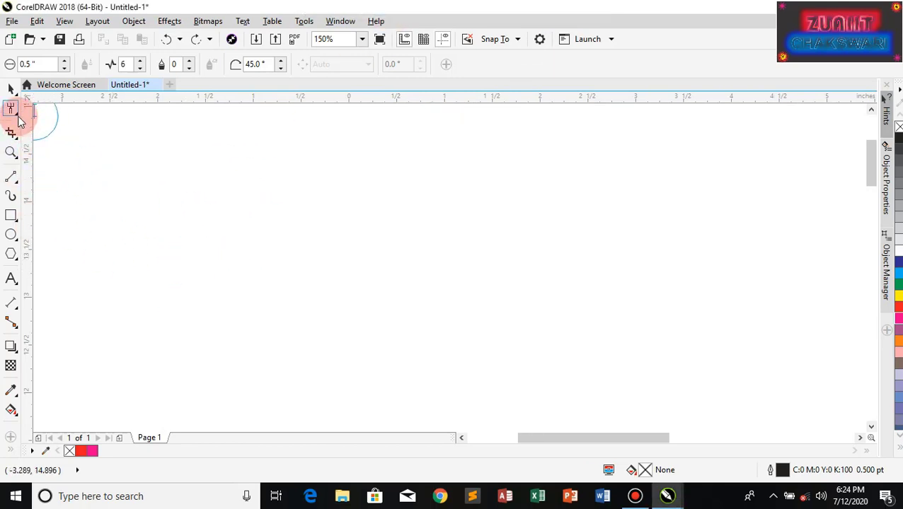
pyautogui.click(16, 112)
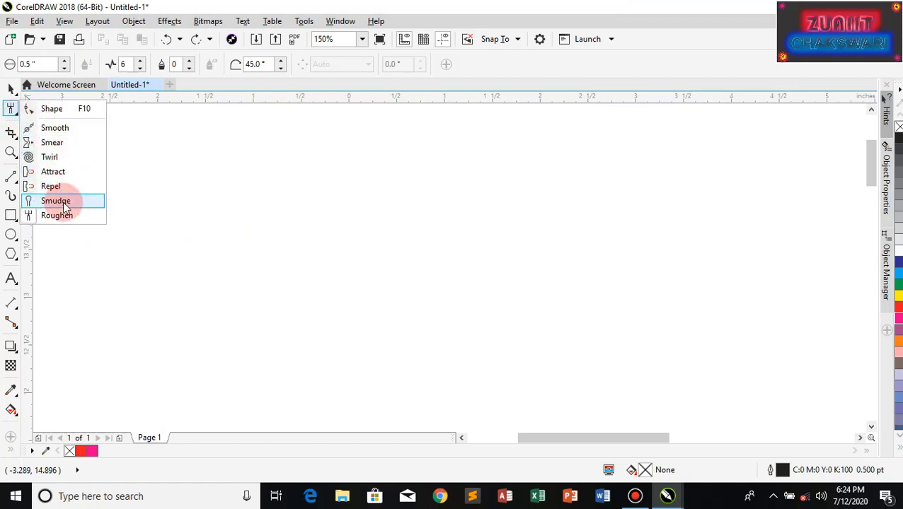
pyautogui.click(11, 109)
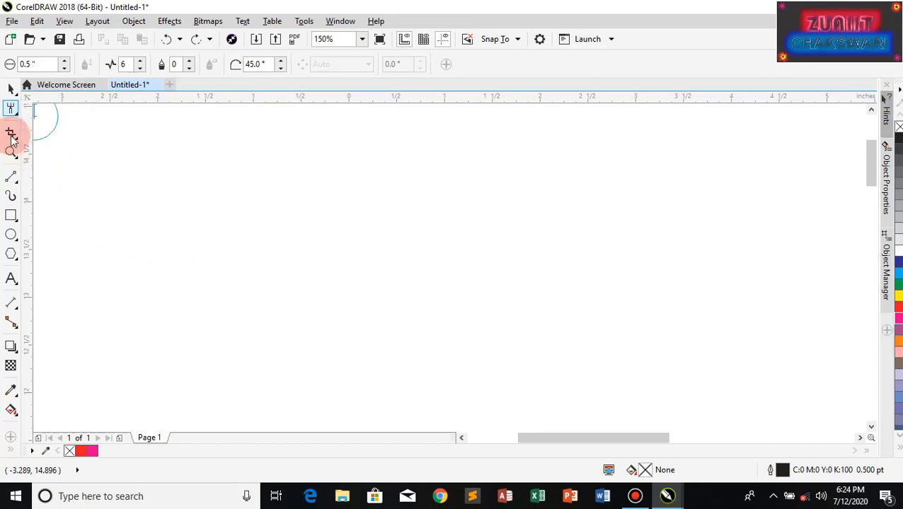
pyautogui.click(10, 108)
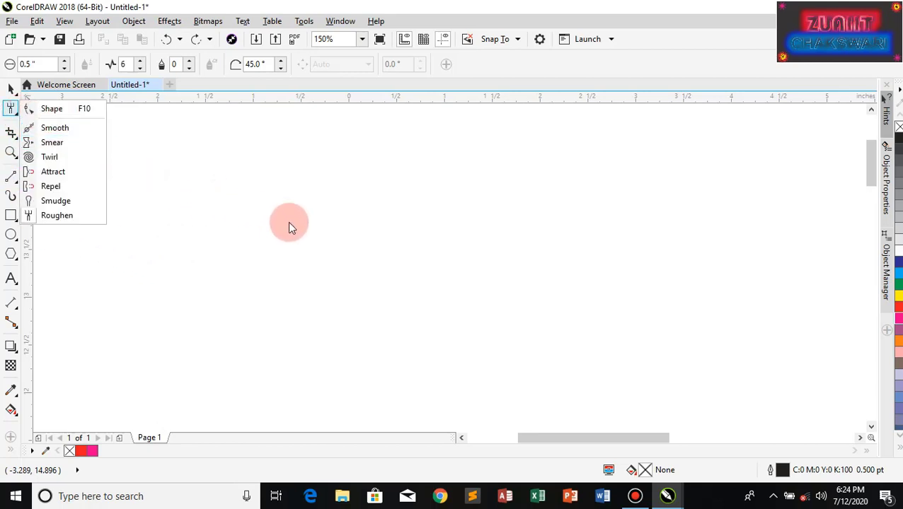